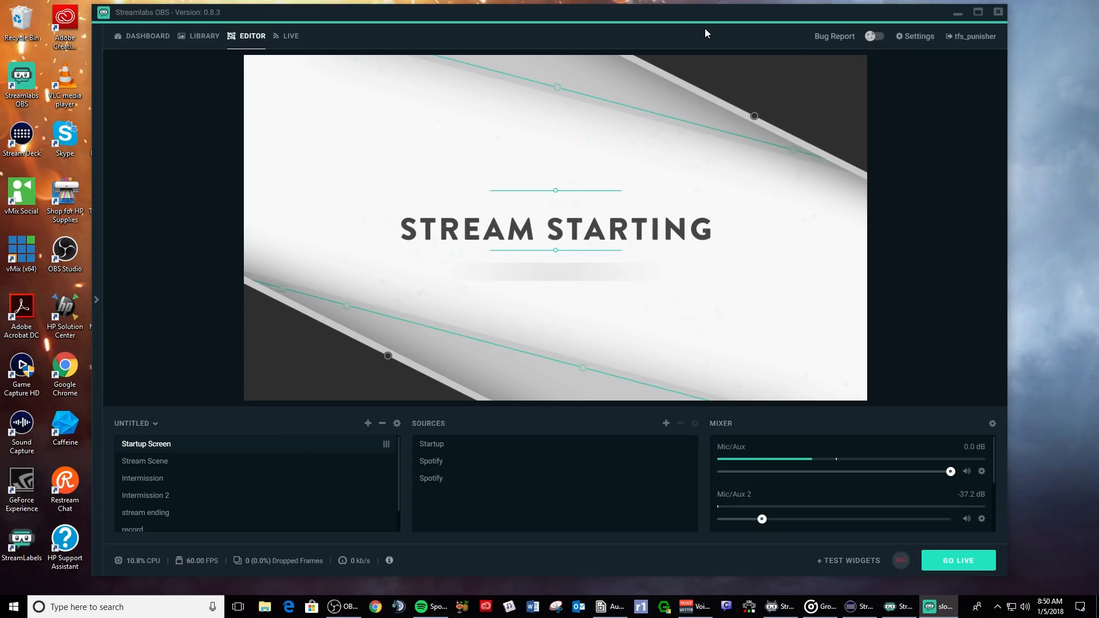
- Try the light theme, return to dark, then log out of the streaming account
{"action": "left_click", "coordinate": [876, 36]}
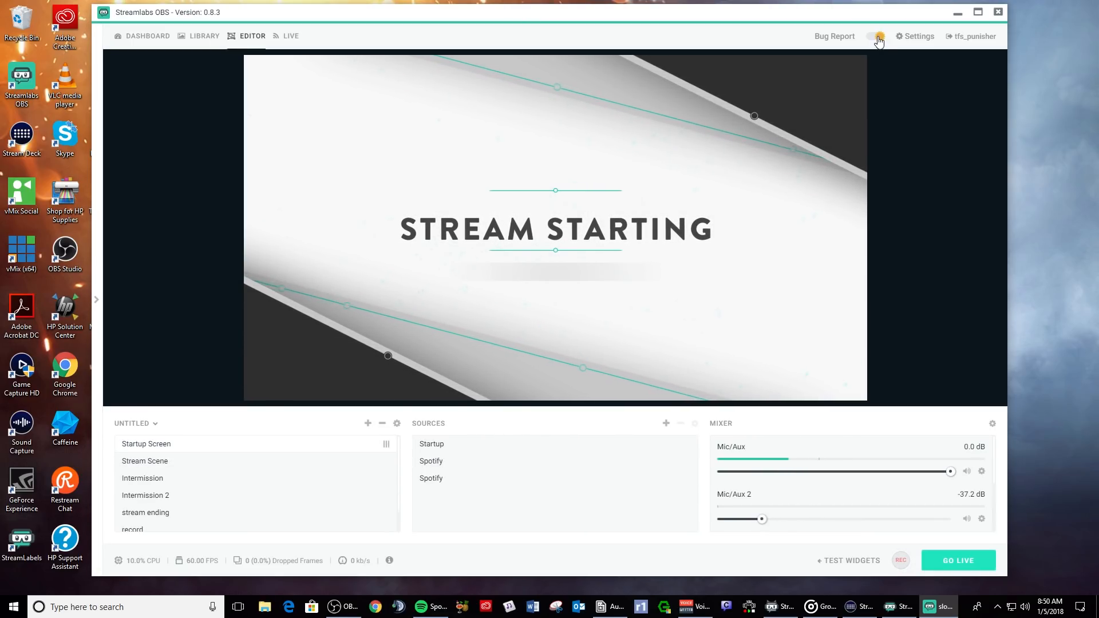
{"action": "left_click", "coordinate": [871, 38]}
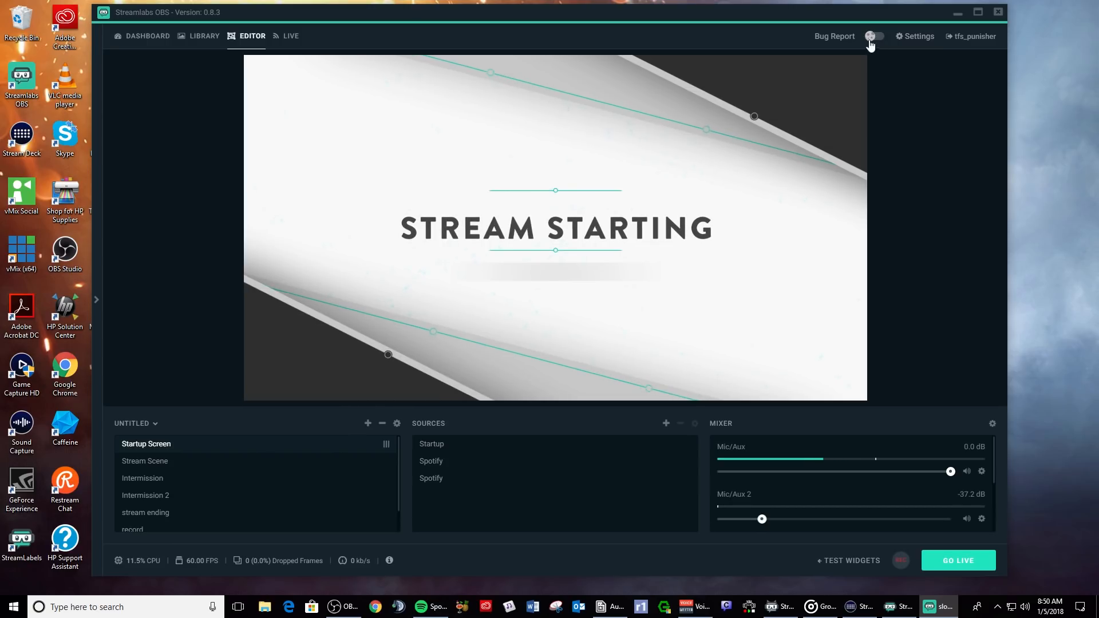
{"action": "left_click", "coordinate": [958, 38]}
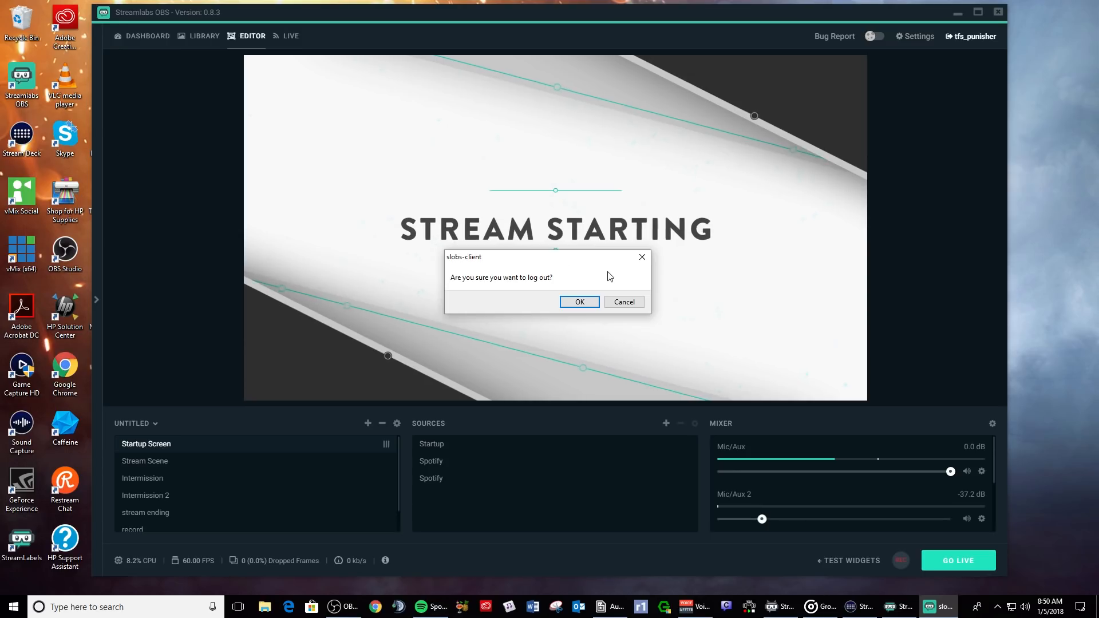
{"action": "left_click", "coordinate": [624, 302]}
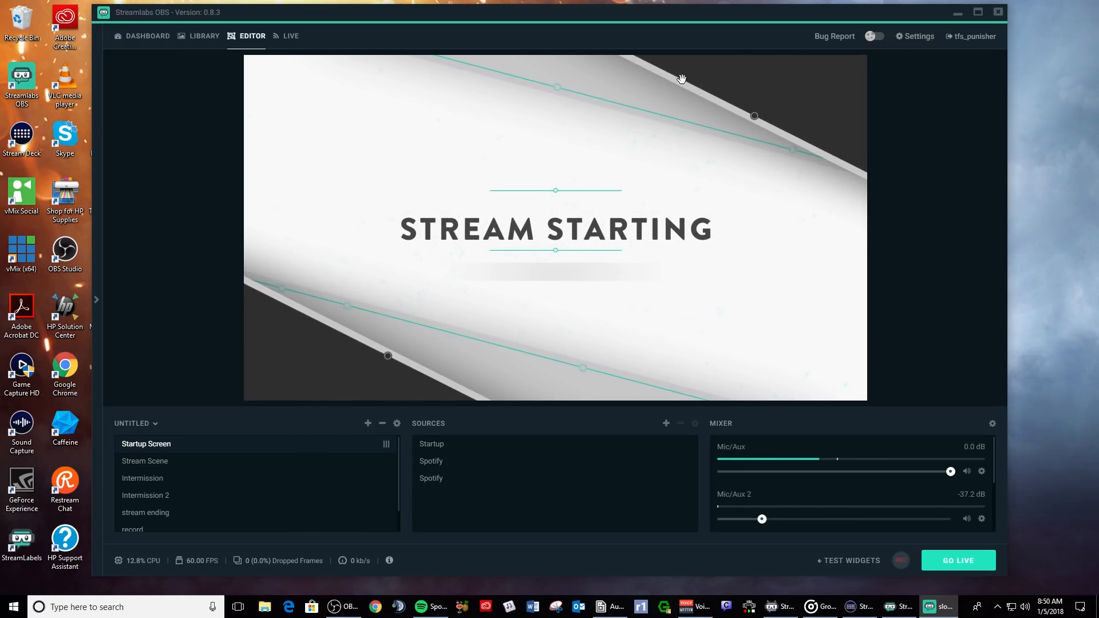
{"action": "left_click_drag", "start_coordinate": [647, 18], "coordinate": [657, 19]}
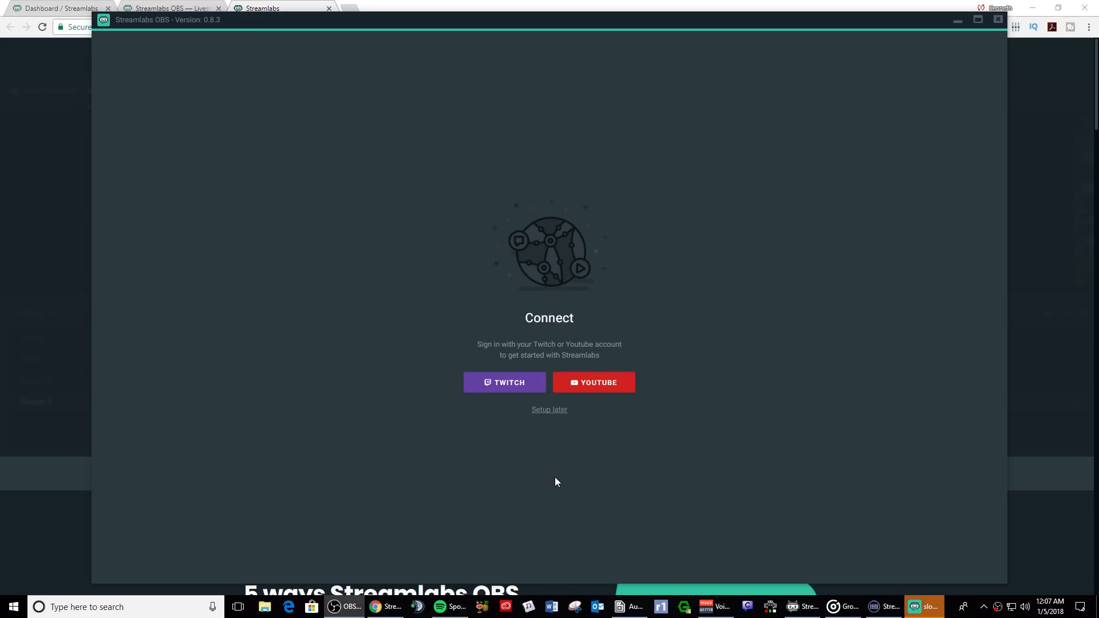
- Sign in with Twitch using the account username and password
{"action": "left_click", "coordinate": [502, 384]}
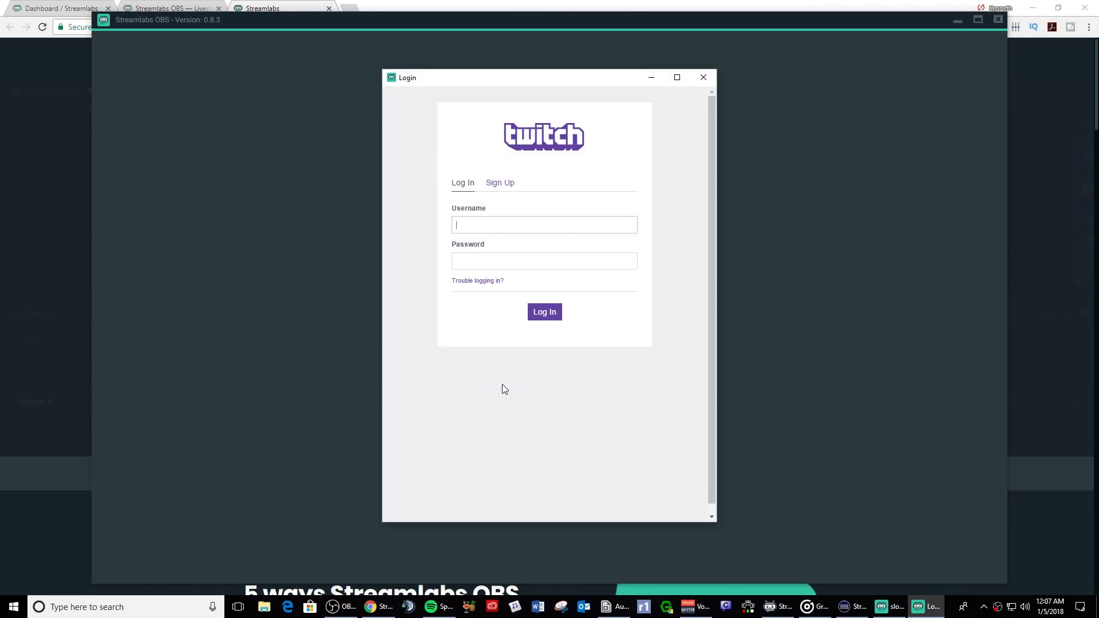
{"action": "type", "text": "tfs_punisher"}
{"action": "key", "text": "Tab"}
{"action": "type", "text": "************"}
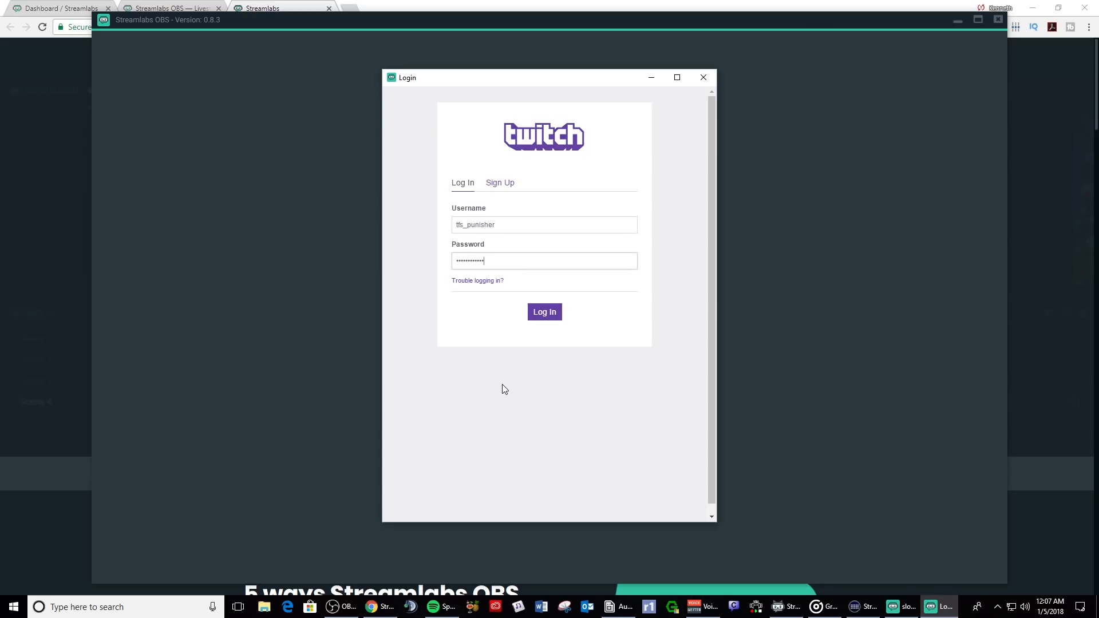
{"action": "type", "text": "****"}
{"action": "key", "text": "Return"}
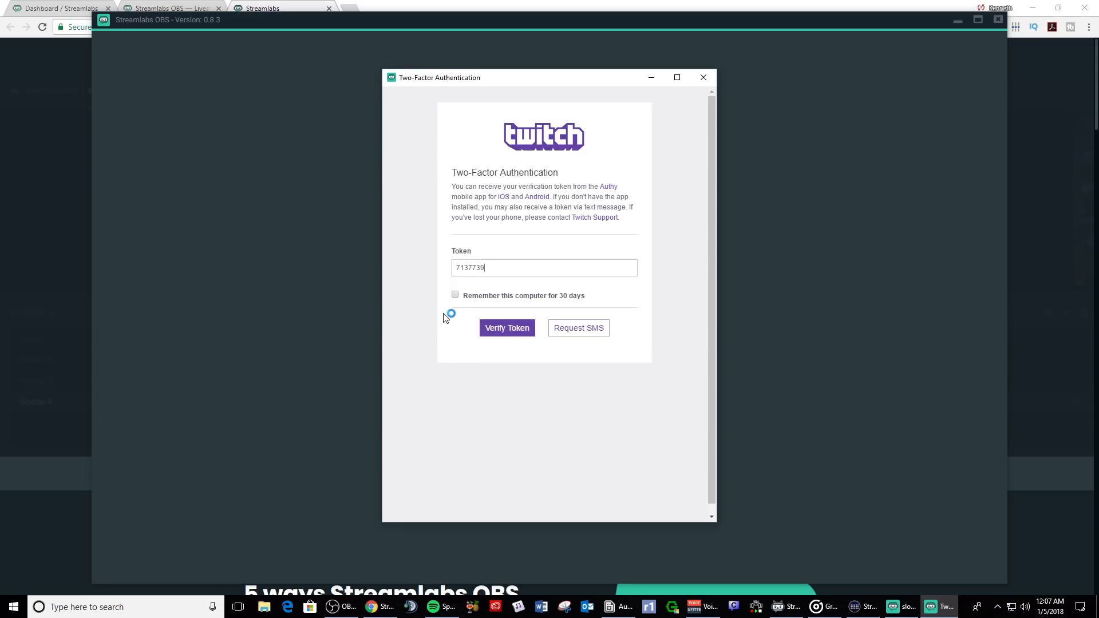
- Verify the two-factor token, remembering this computer, and authorize Streamlabs
{"action": "left_click", "coordinate": [455, 294]}
{"action": "left_click", "coordinate": [498, 334]}
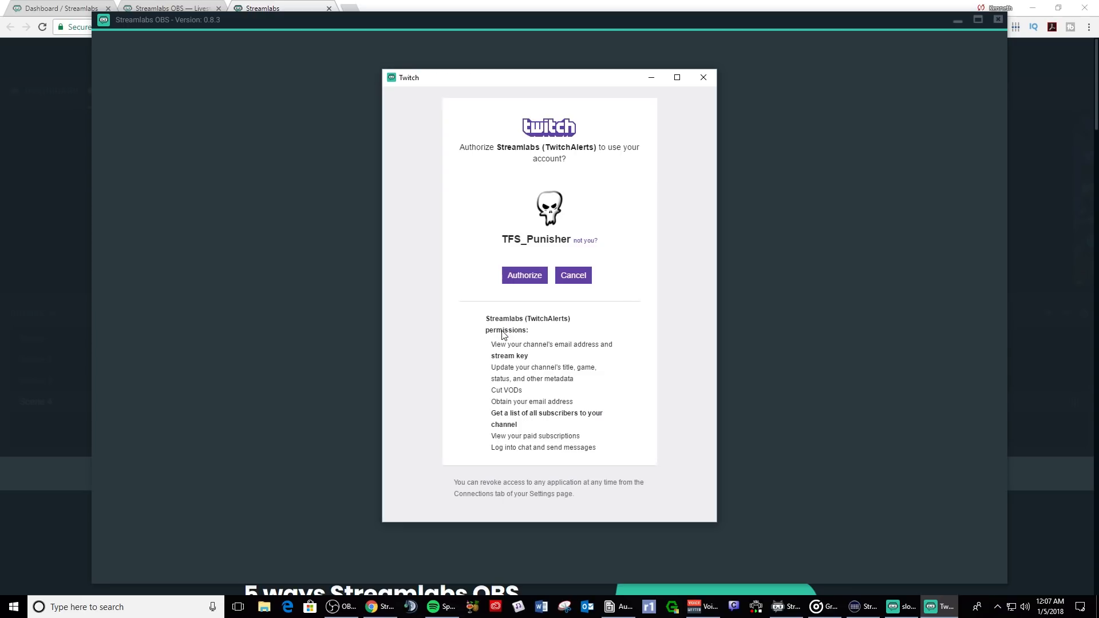
{"action": "left_click", "coordinate": [527, 277]}
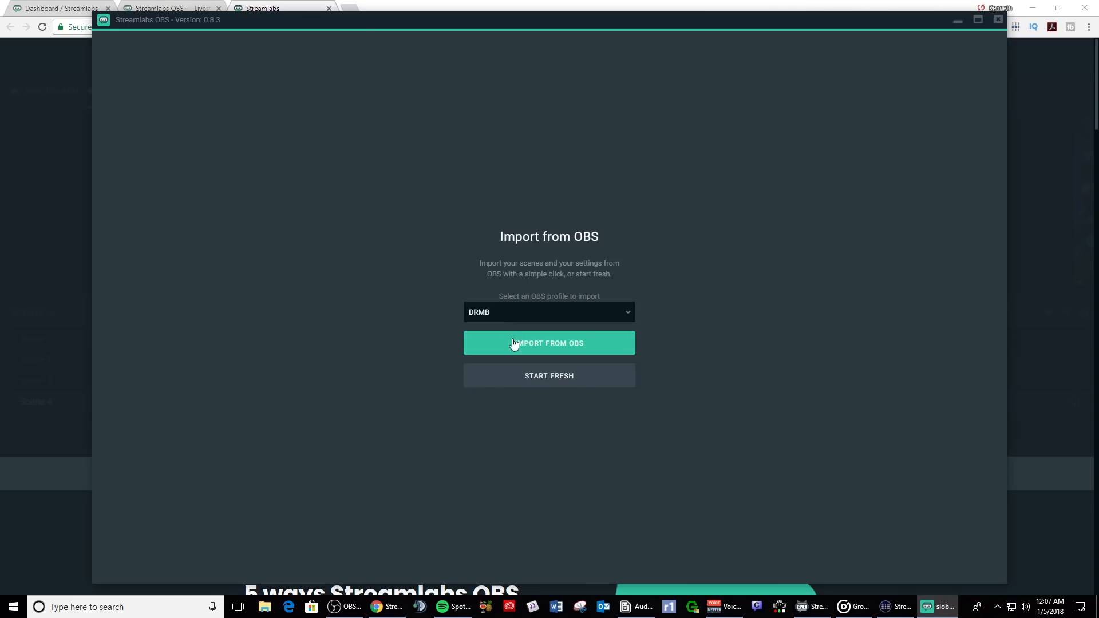
- Import scenes from the Punisher_Stream OBS profile
{"action": "left_click", "coordinate": [629, 316]}
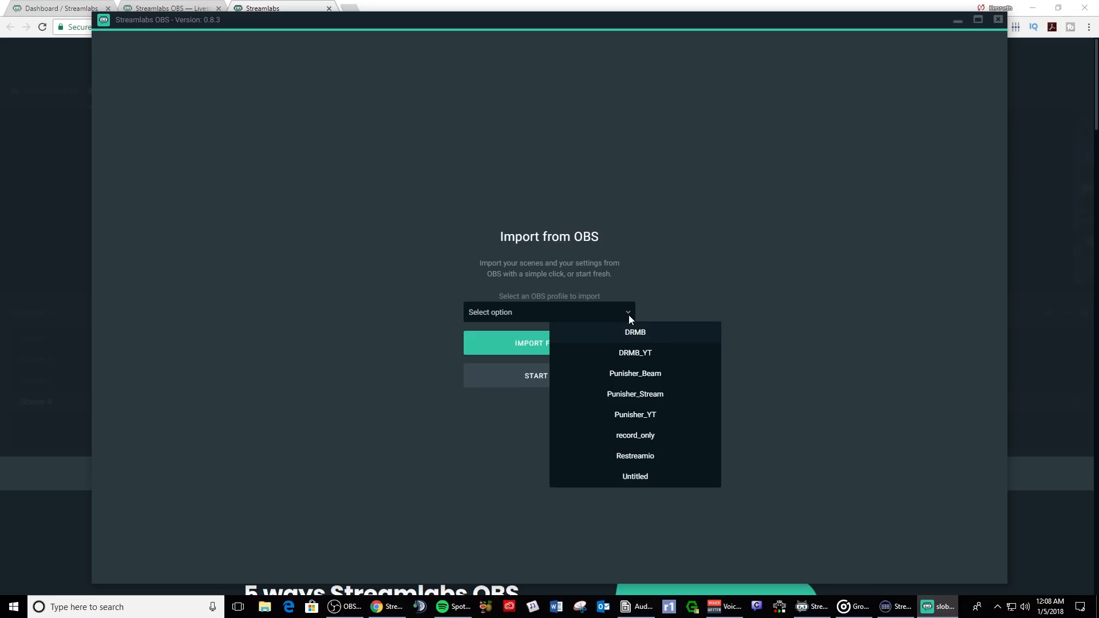
{"action": "left_click", "coordinate": [679, 395]}
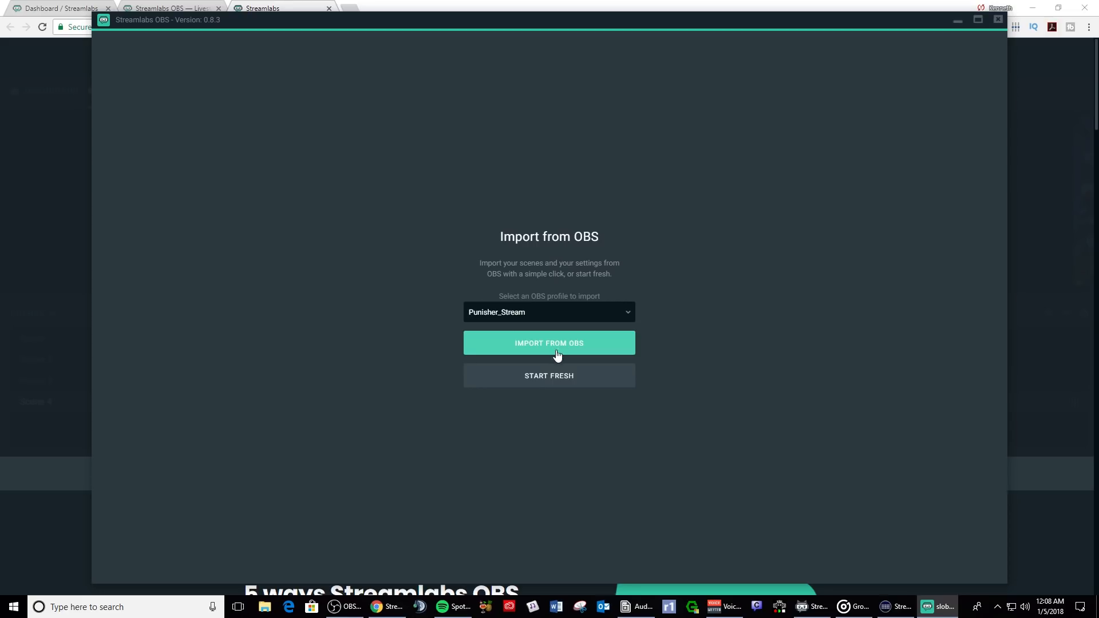
{"action": "left_click", "coordinate": [937, 607]}
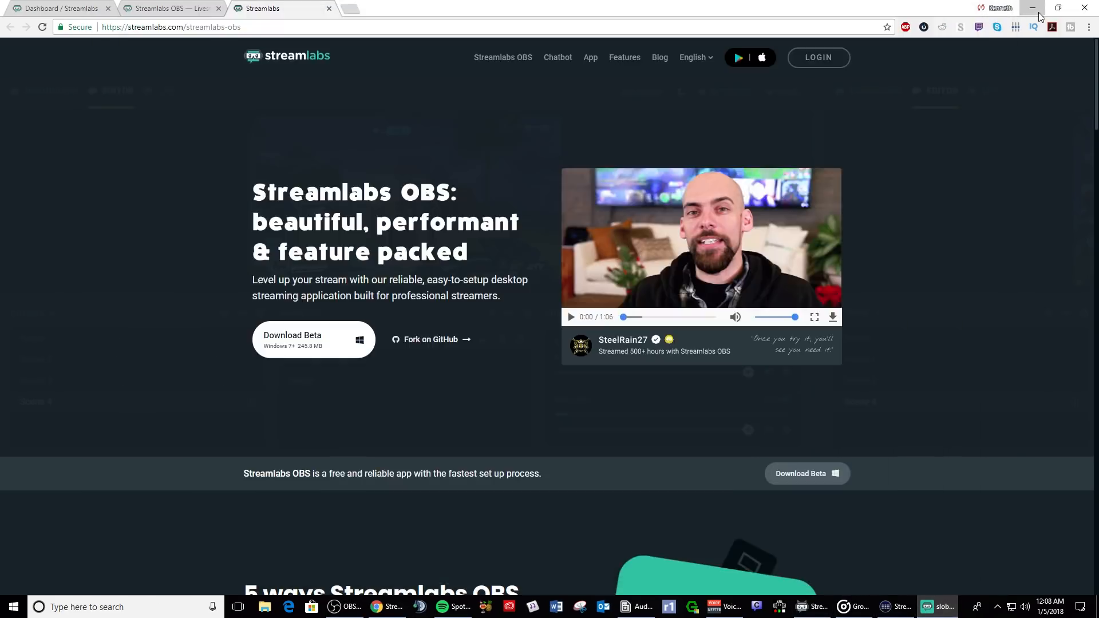
- Run the automatic settings optimization and continue to the editor
{"action": "left_click", "coordinate": [1038, 13]}
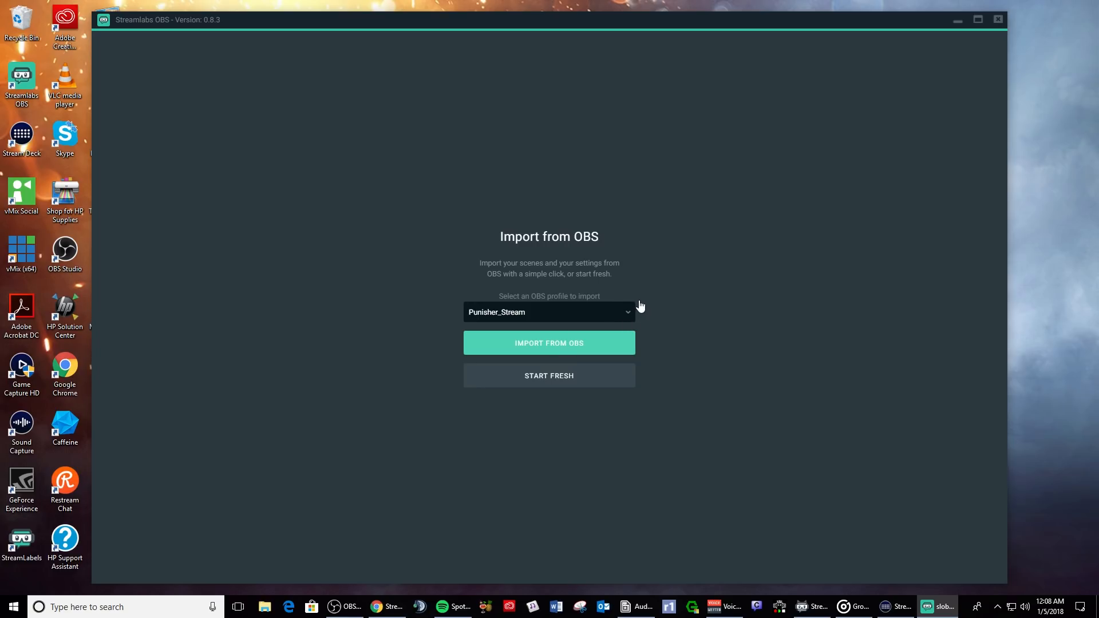
{"action": "left_click_drag", "start_coordinate": [490, 8], "coordinate": [485, 5]}
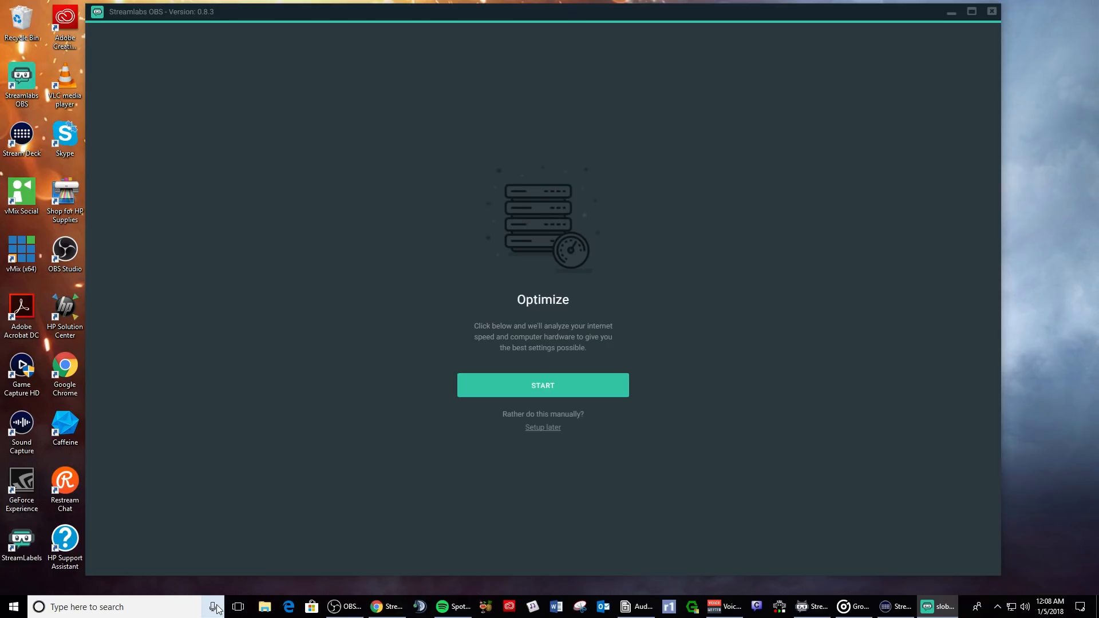
{"action": "left_click", "coordinate": [574, 384]}
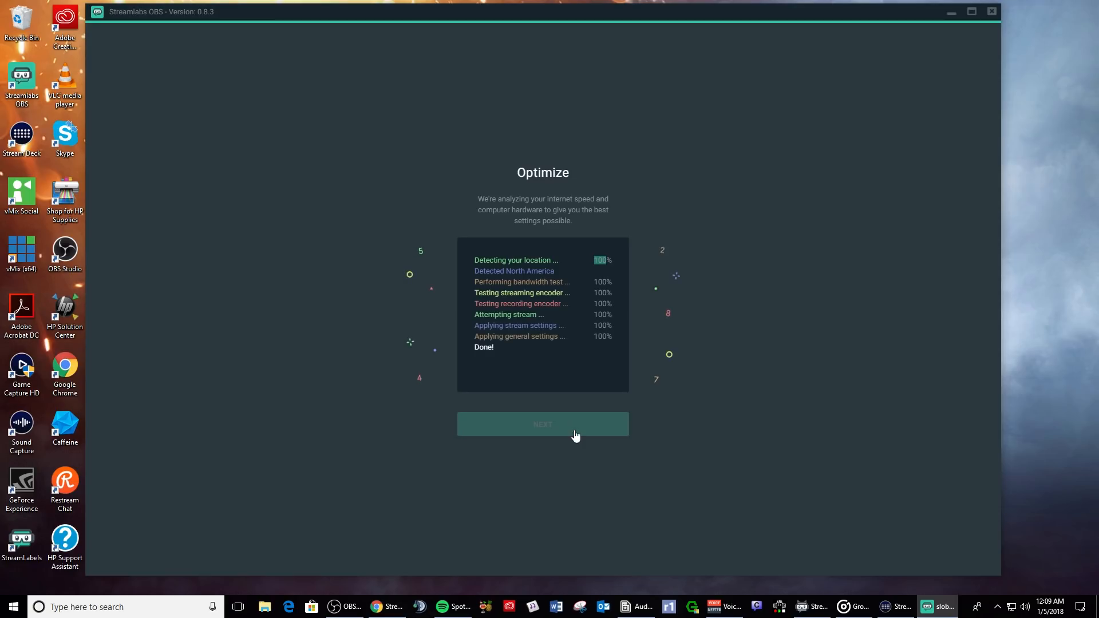
{"action": "left_click", "coordinate": [575, 434]}
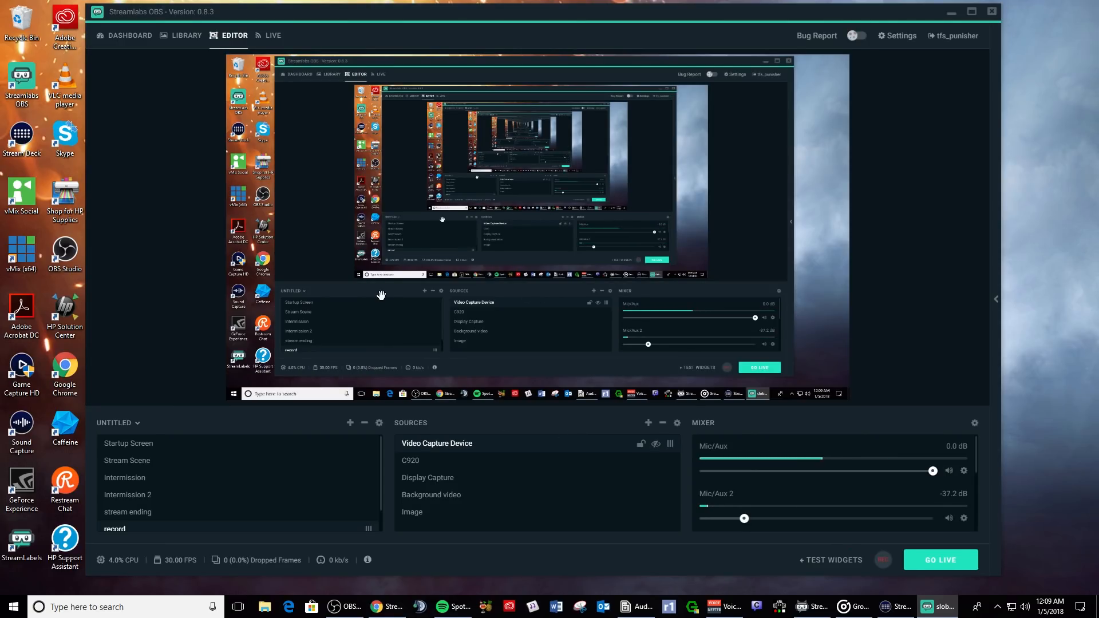
- Preview the Startup Screen and Stream Scene scenes, then go to the dashboard
{"action": "scroll", "coordinate": [191, 481], "scroll_direction": "down", "scroll_amount": 1}
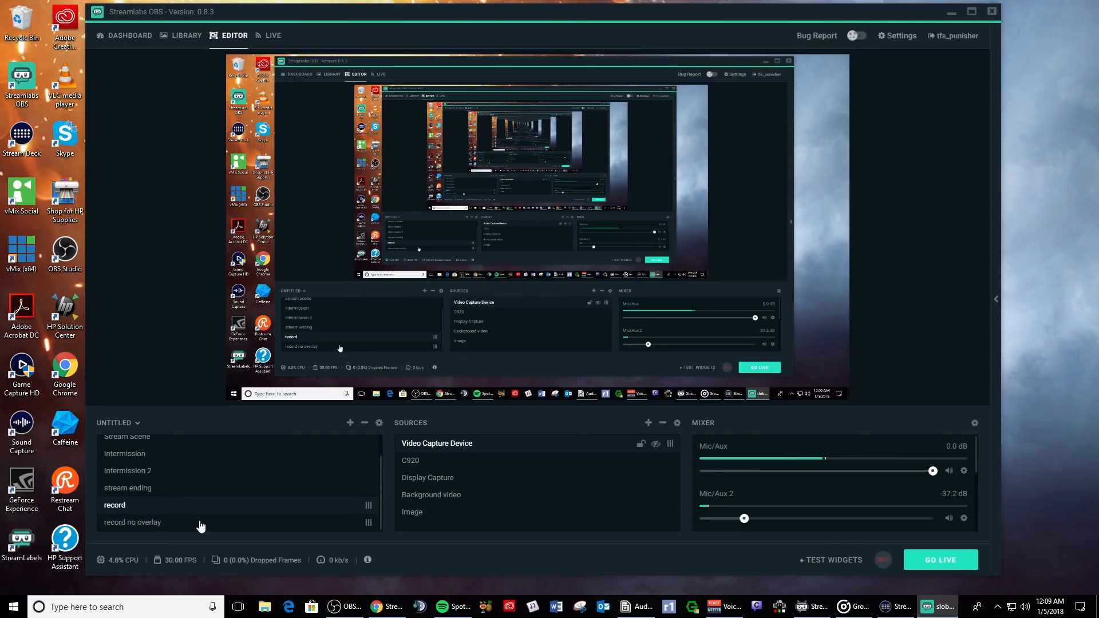
{"action": "scroll", "coordinate": [200, 526], "scroll_direction": "up", "scroll_amount": 1}
{"action": "left_click", "coordinate": [166, 444]}
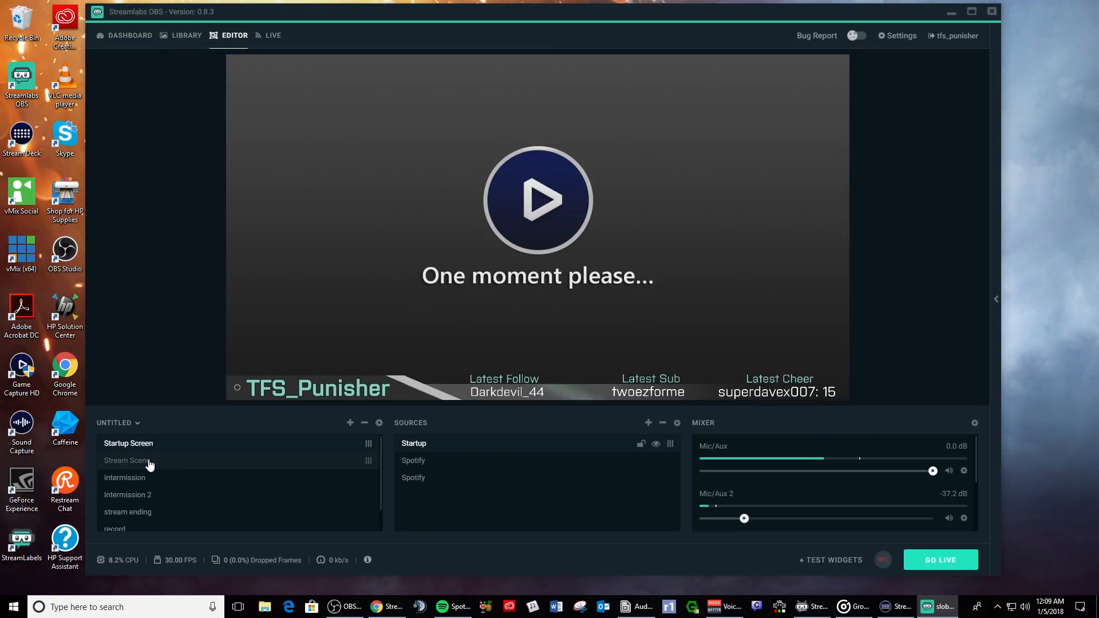
{"action": "left_click", "coordinate": [150, 463]}
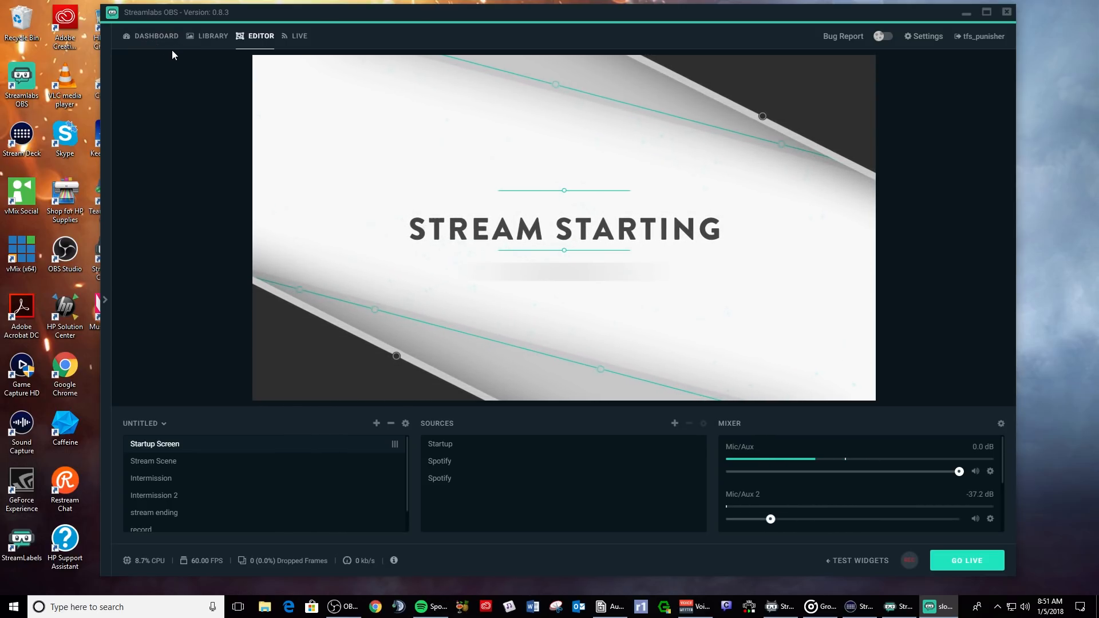
{"action": "left_click", "coordinate": [152, 37]}
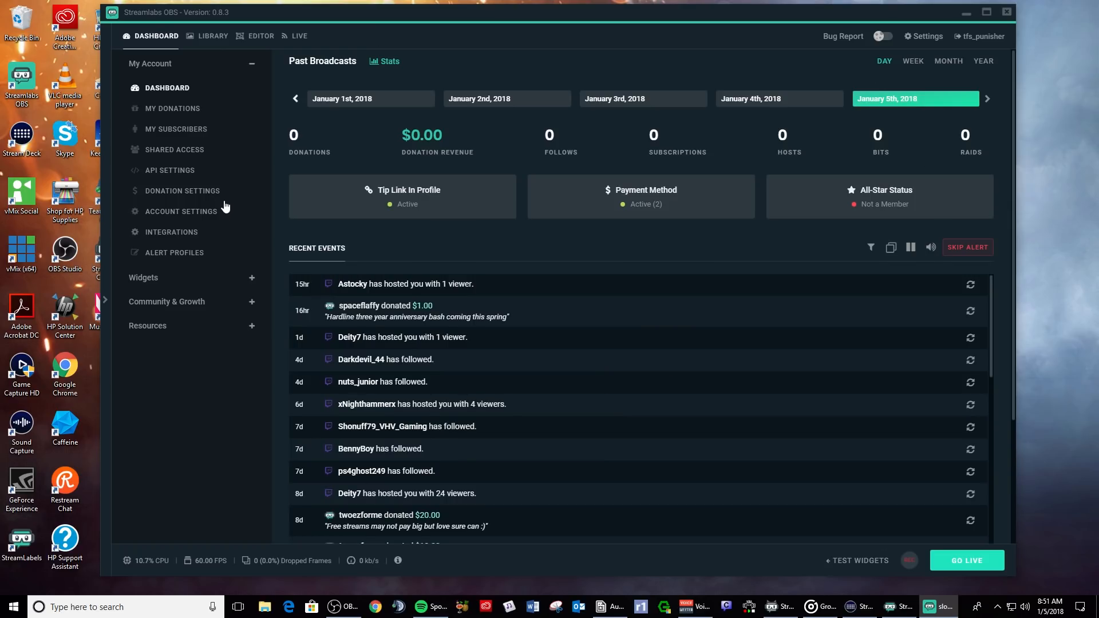
- Look through the My Donations, My Subscribers, Donation Settings and Account Settings pages
{"action": "left_click", "coordinate": [160, 110]}
{"action": "left_click", "coordinate": [164, 128]}
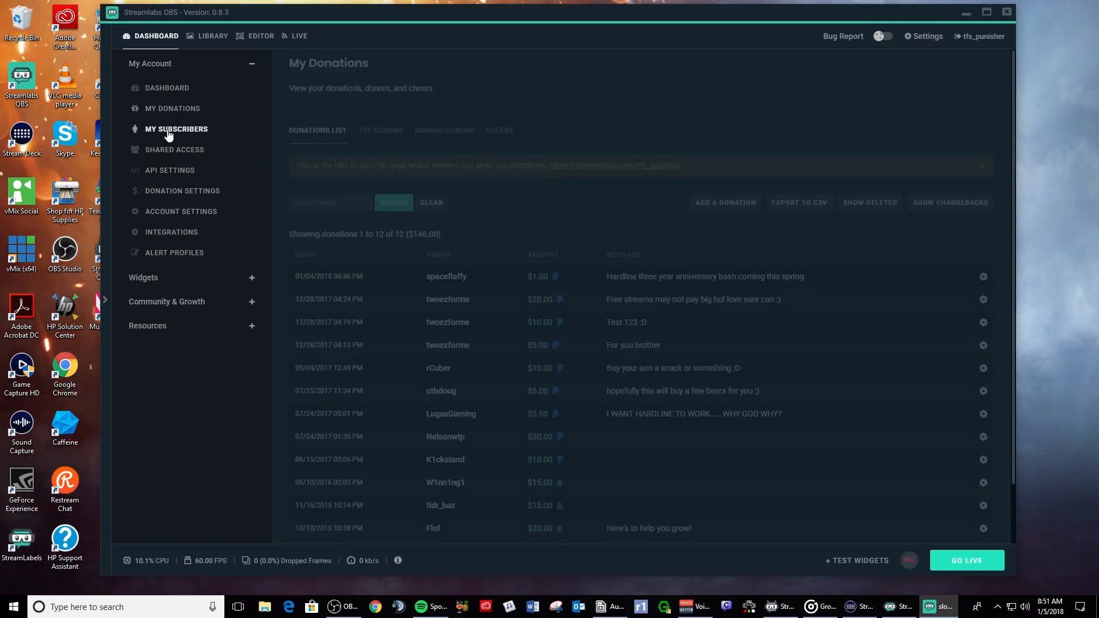
{"action": "left_click", "coordinate": [172, 192]}
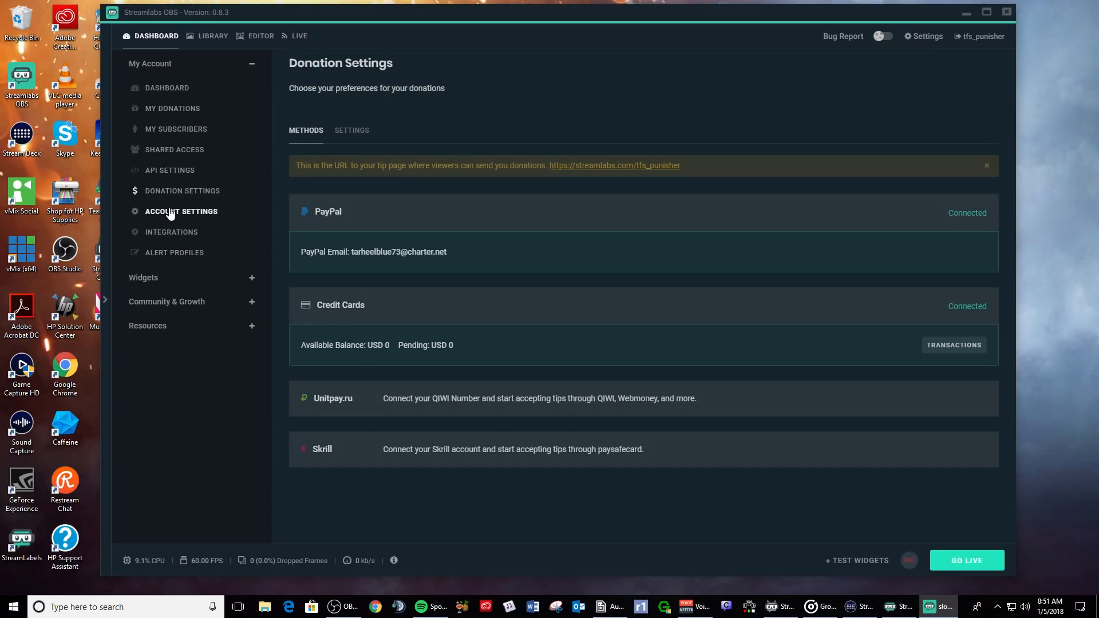
{"action": "left_click", "coordinate": [170, 212]}
- Expand and browse the Widgets list, then go to the overlay Library
{"action": "left_click", "coordinate": [155, 278]}
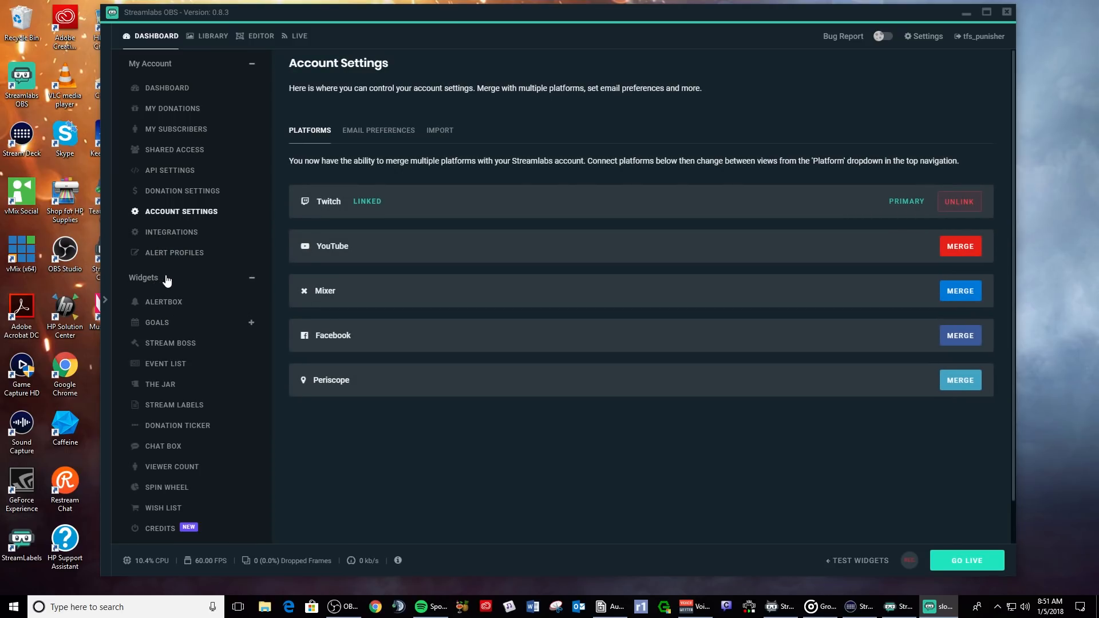
{"action": "scroll", "coordinate": [172, 306], "scroll_direction": "down", "scroll_amount": 1}
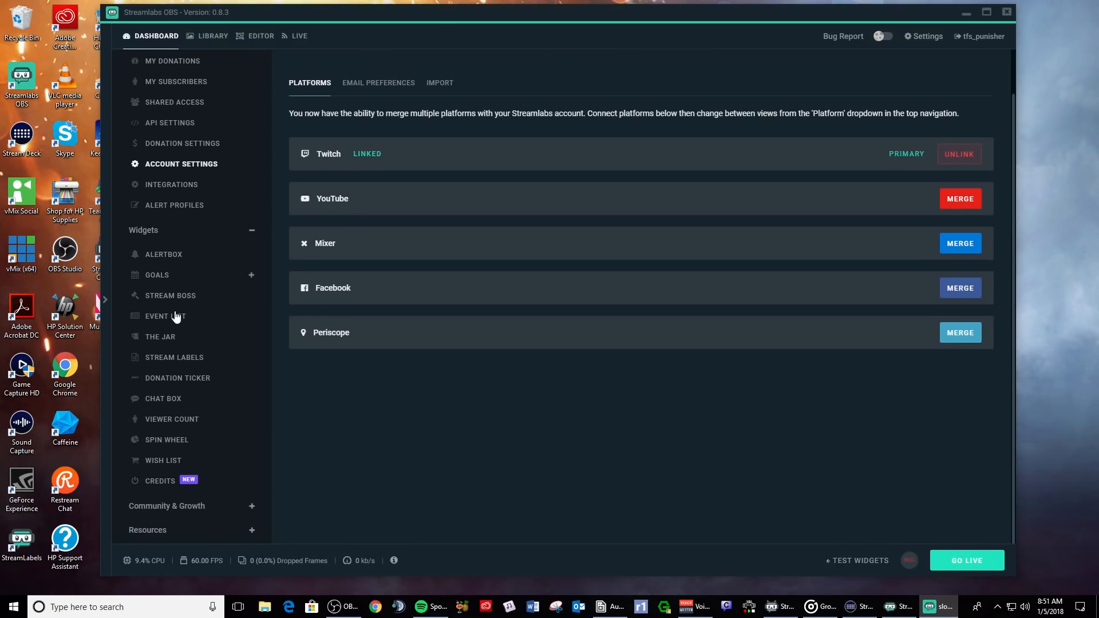
{"action": "scroll", "coordinate": [204, 273], "scroll_direction": "up", "scroll_amount": 1}
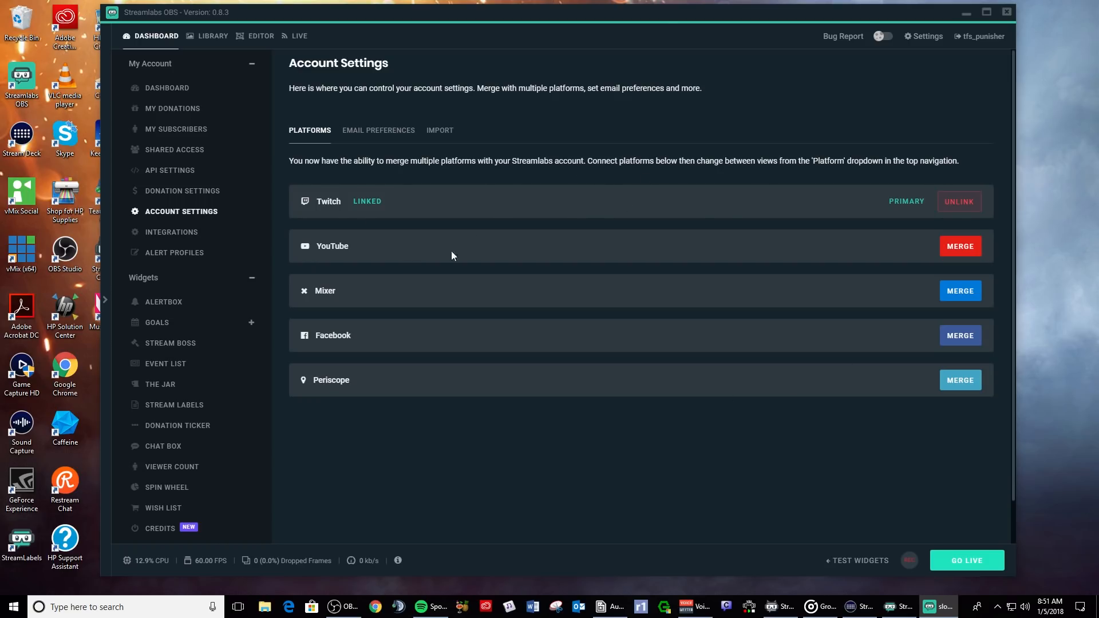
{"action": "scroll", "coordinate": [200, 368], "scroll_direction": "down", "scroll_amount": 1}
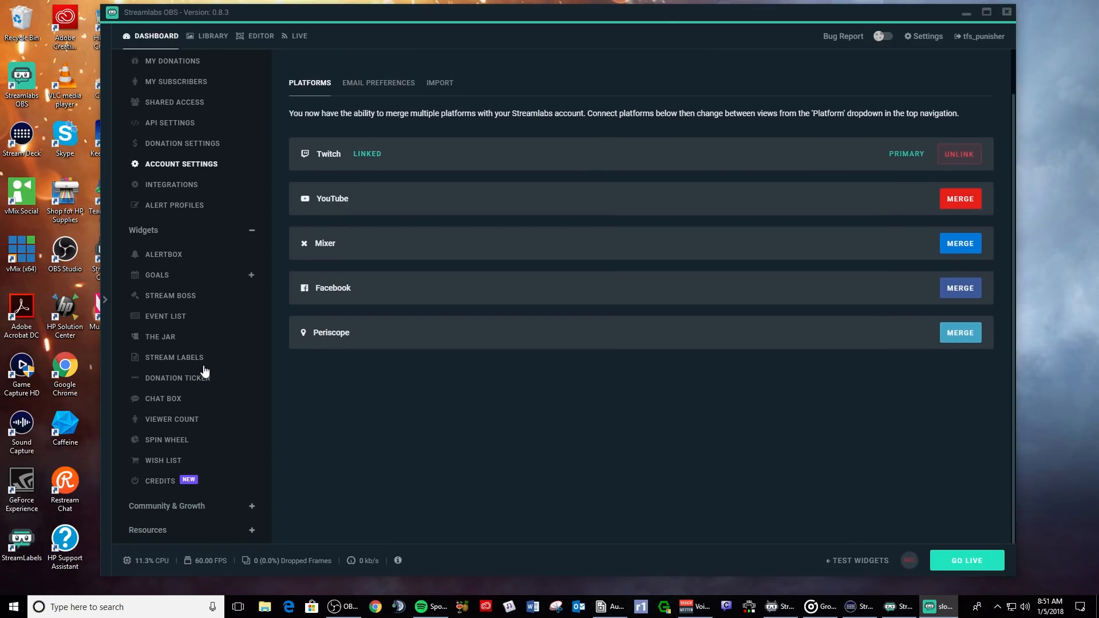
{"action": "scroll", "coordinate": [216, 369], "scroll_direction": "up", "scroll_amount": 1}
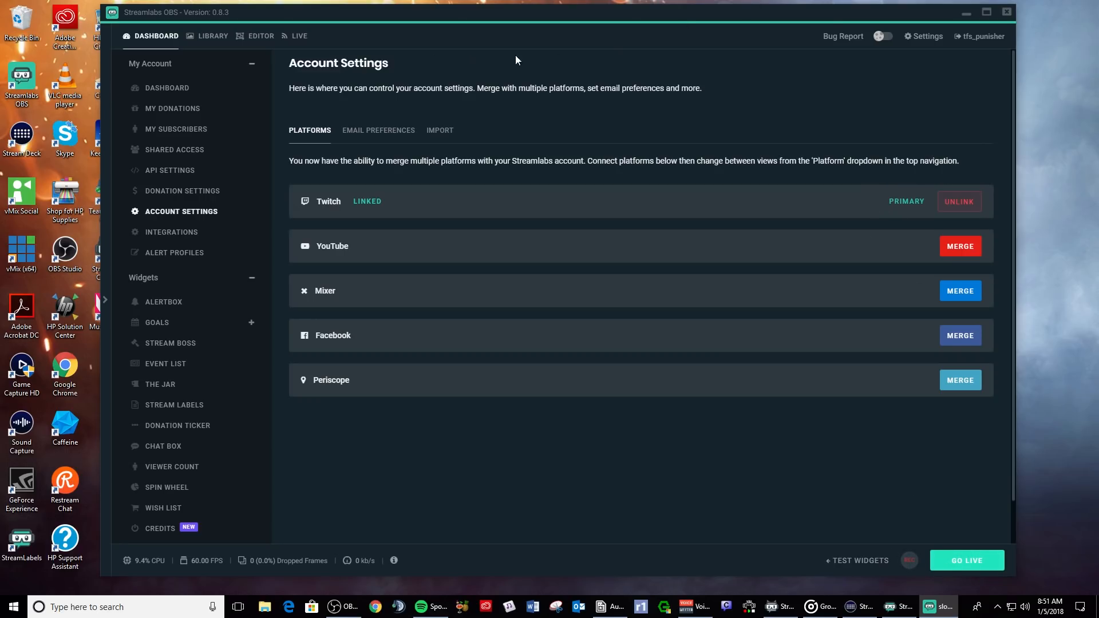
{"action": "left_click", "coordinate": [213, 38]}
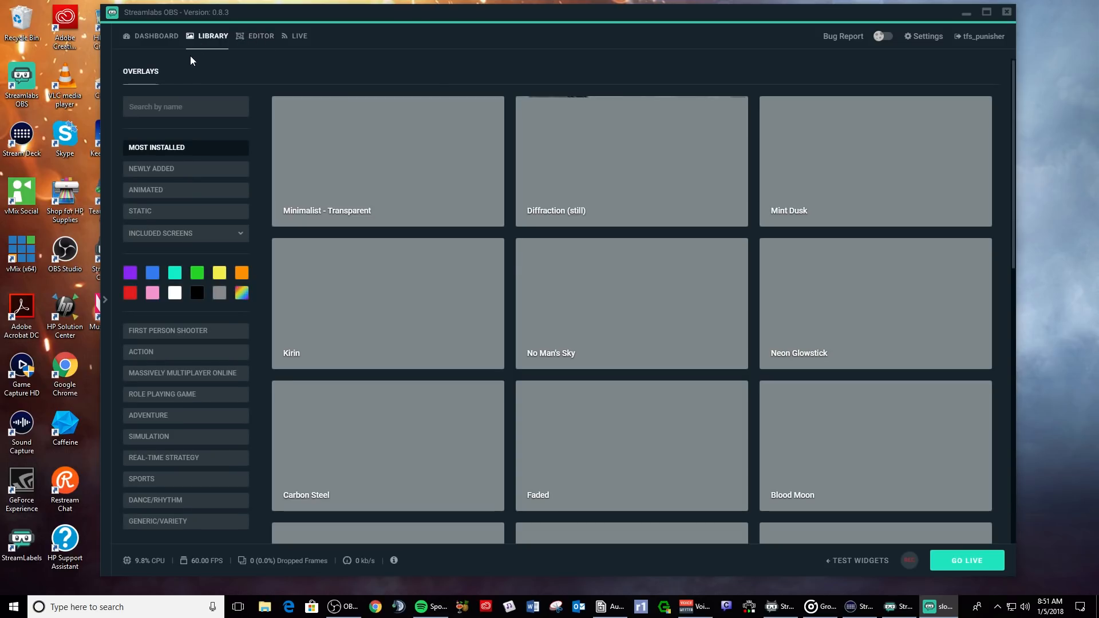
- Scroll through the Library's overlay themes, then return to the Editor
{"action": "scroll", "coordinate": [184, 166], "scroll_direction": "down", "scroll_amount": 3}
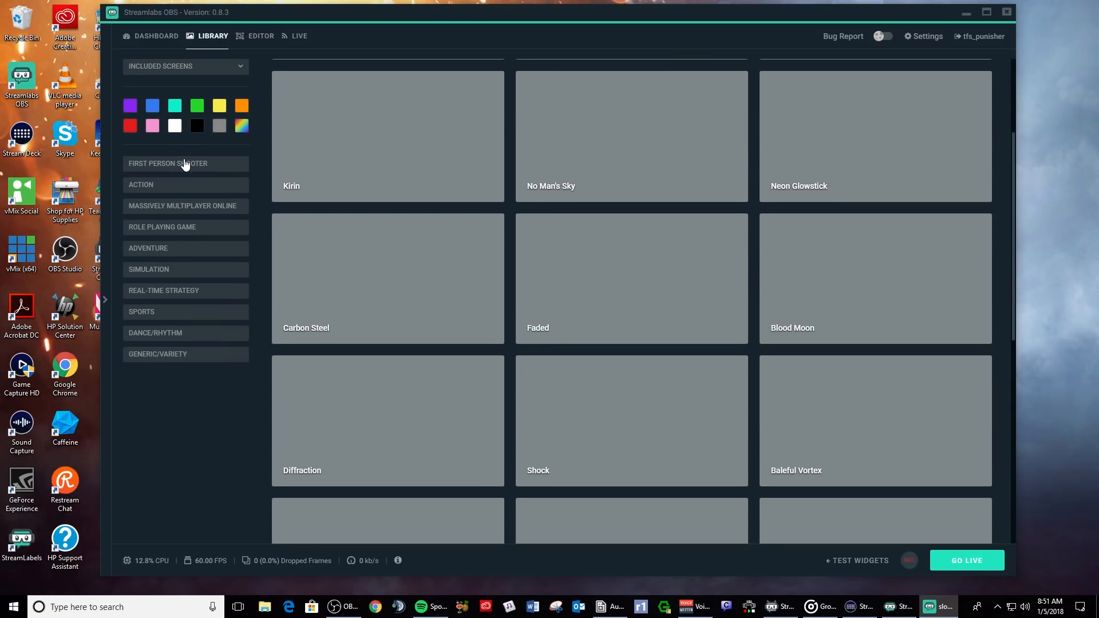
{"action": "scroll", "coordinate": [184, 164], "scroll_direction": "up", "scroll_amount": 3}
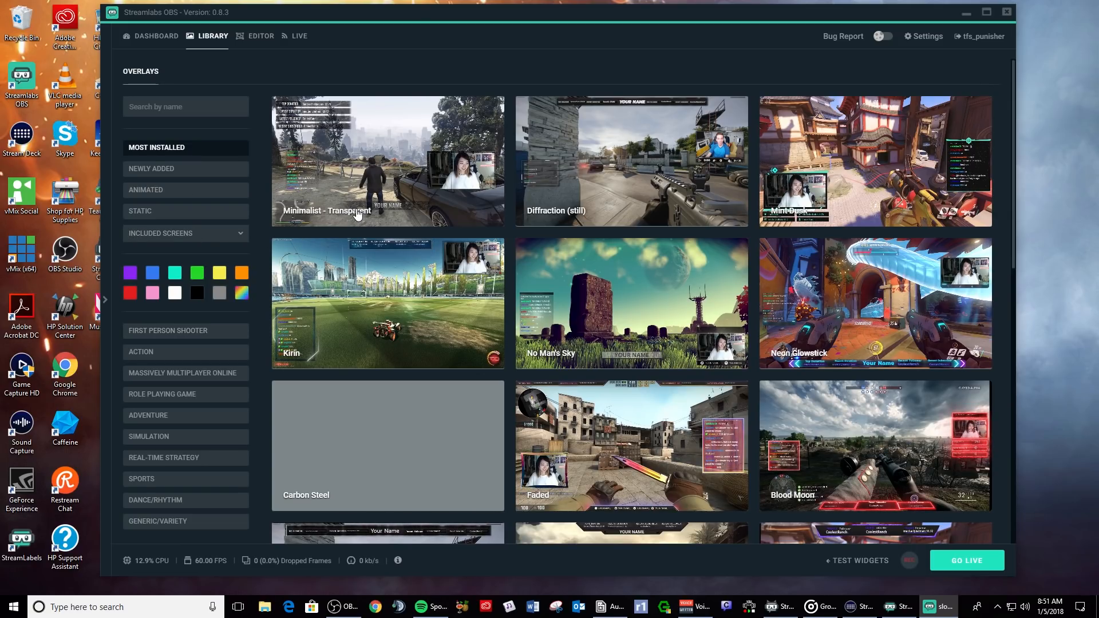
{"action": "scroll", "coordinate": [294, 250], "scroll_direction": "down", "scroll_amount": 2}
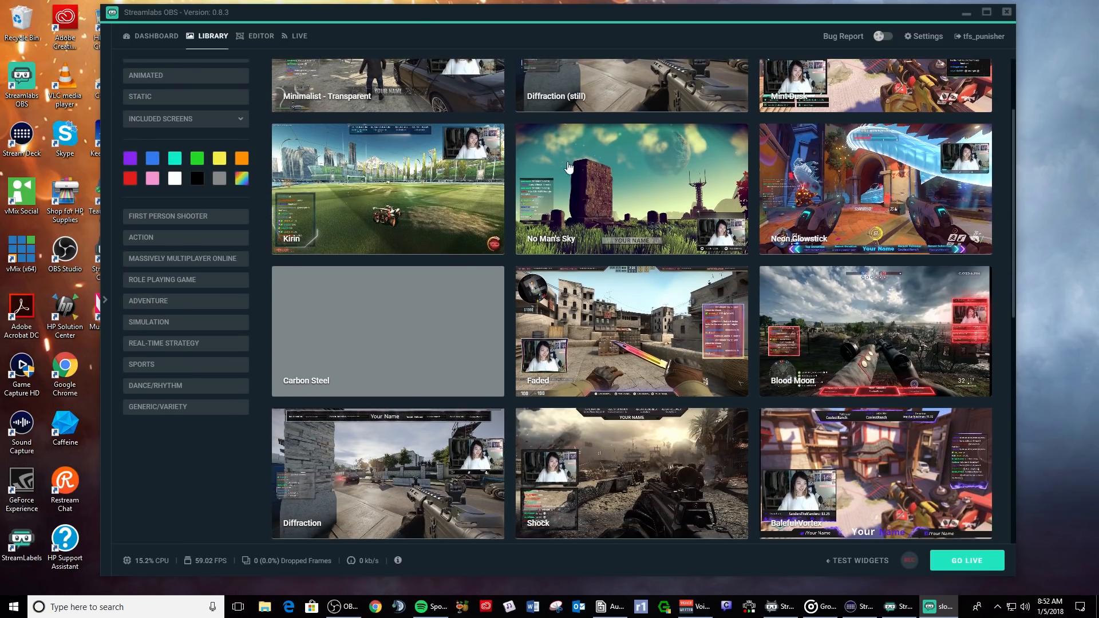
{"action": "scroll", "coordinate": [293, 250], "scroll_direction": "up", "scroll_amount": 2}
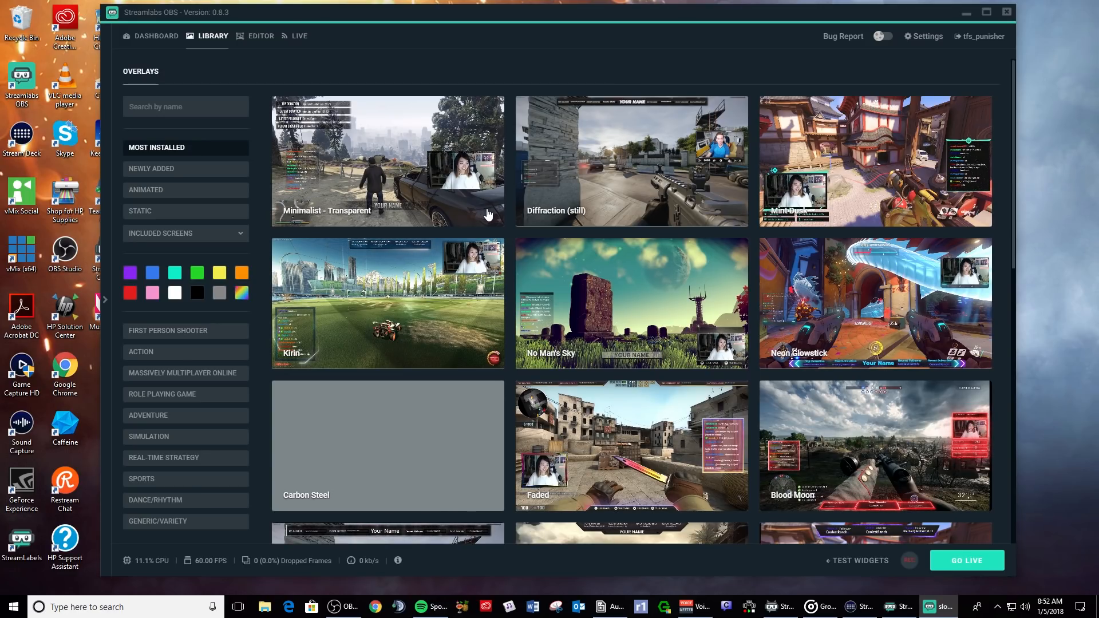
{"action": "scroll", "coordinate": [462, 248], "scroll_direction": "down", "scroll_amount": 3}
{"action": "scroll", "coordinate": [461, 249], "scroll_direction": "down", "scroll_amount": 5}
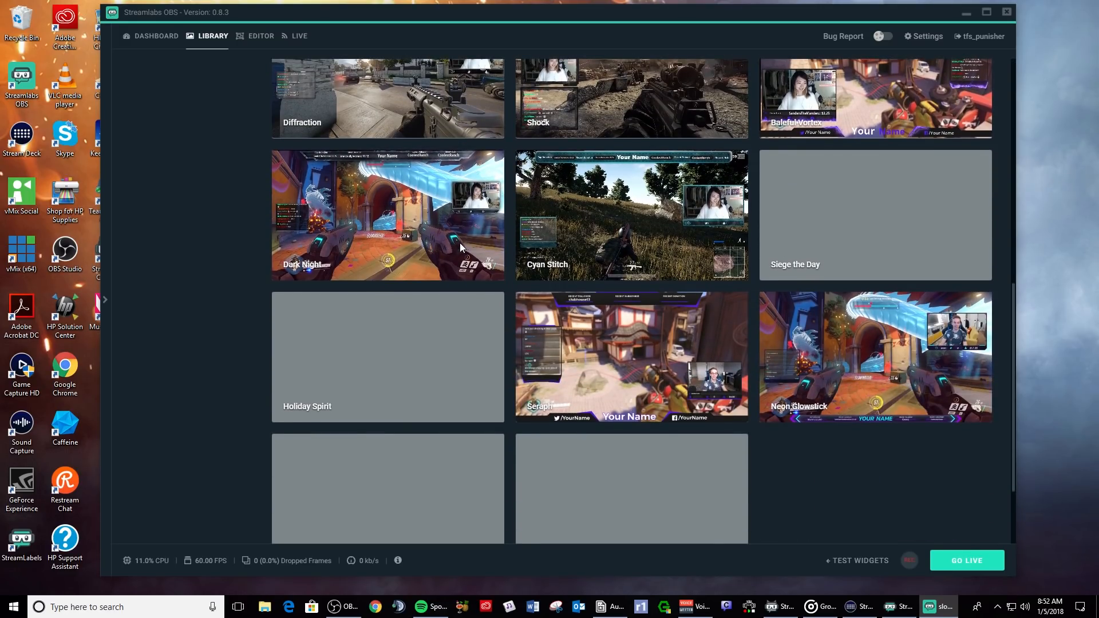
{"action": "scroll", "coordinate": [461, 248], "scroll_direction": "up", "scroll_amount": 6}
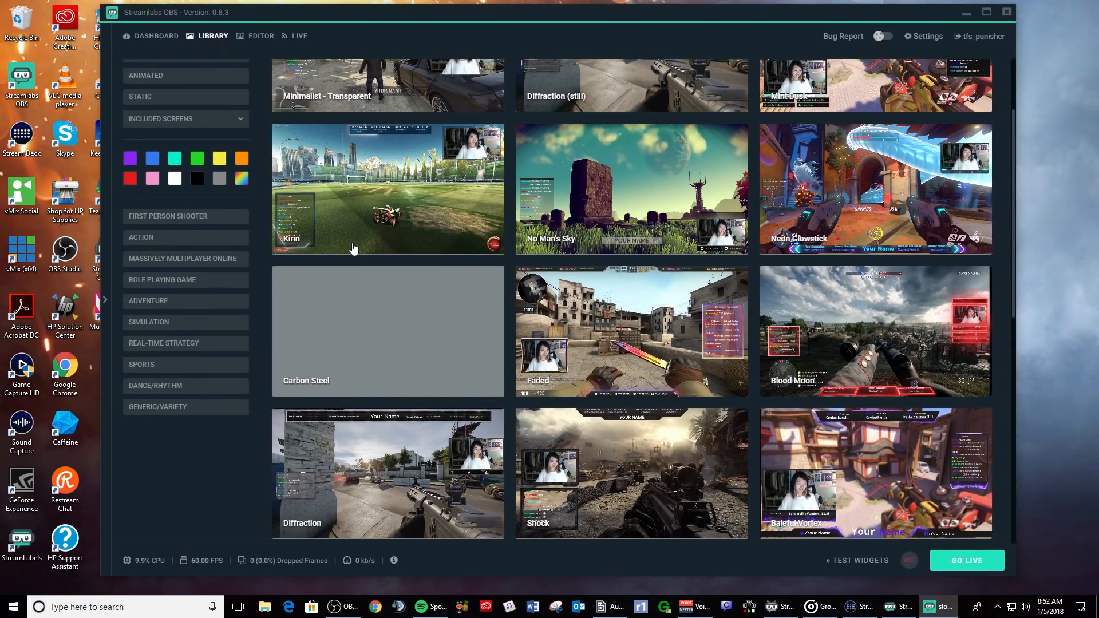
{"action": "scroll", "coordinate": [284, 207], "scroll_direction": "up", "scroll_amount": 2}
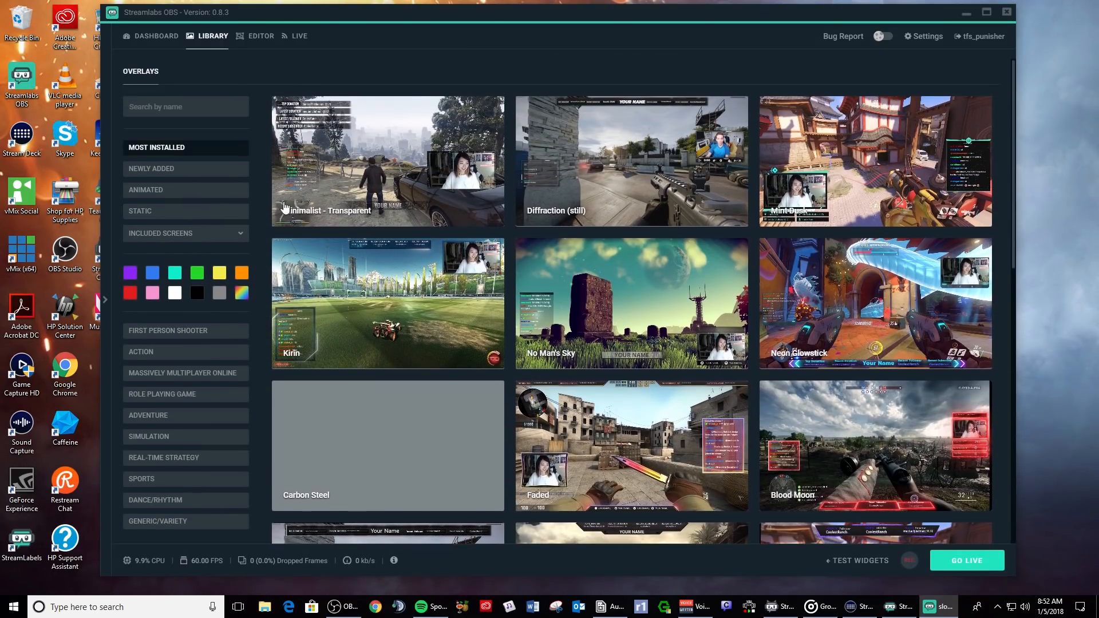
{"action": "left_click", "coordinate": [262, 41]}
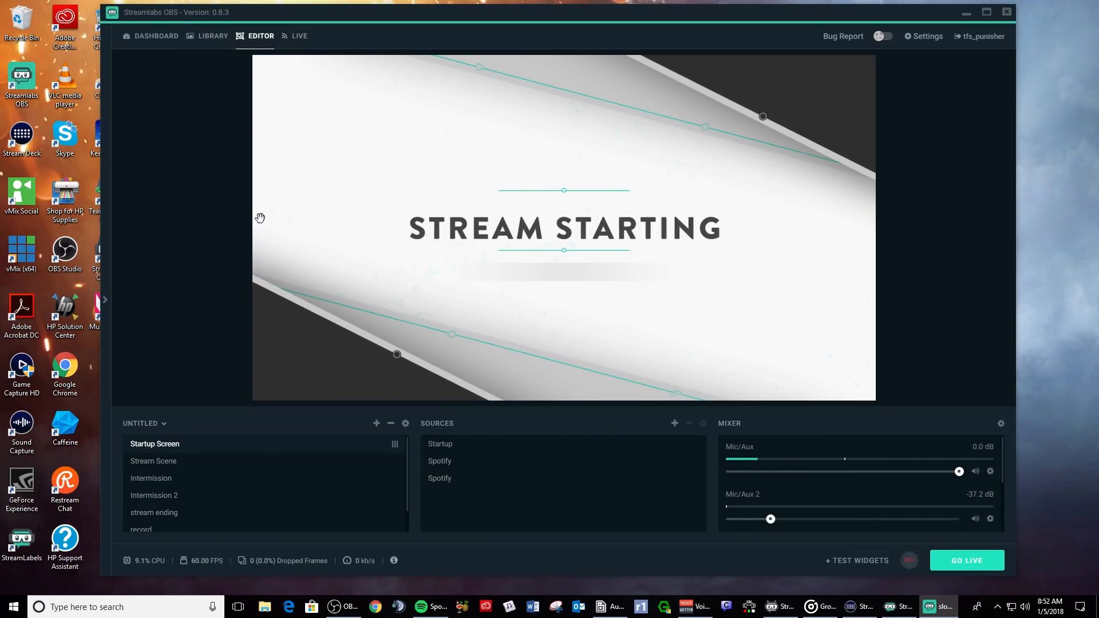
- Preview the Intermission, record, stream ending and Intermission 2 scenes
{"action": "scroll", "coordinate": [234, 484], "scroll_direction": "down", "scroll_amount": 2}
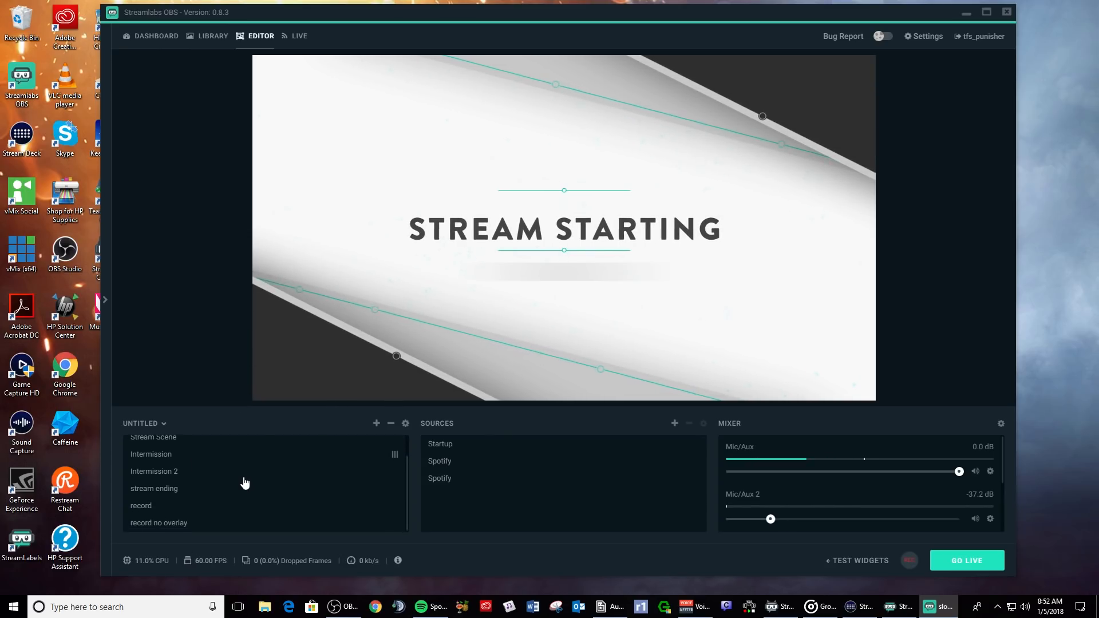
{"action": "left_click", "coordinate": [162, 456]}
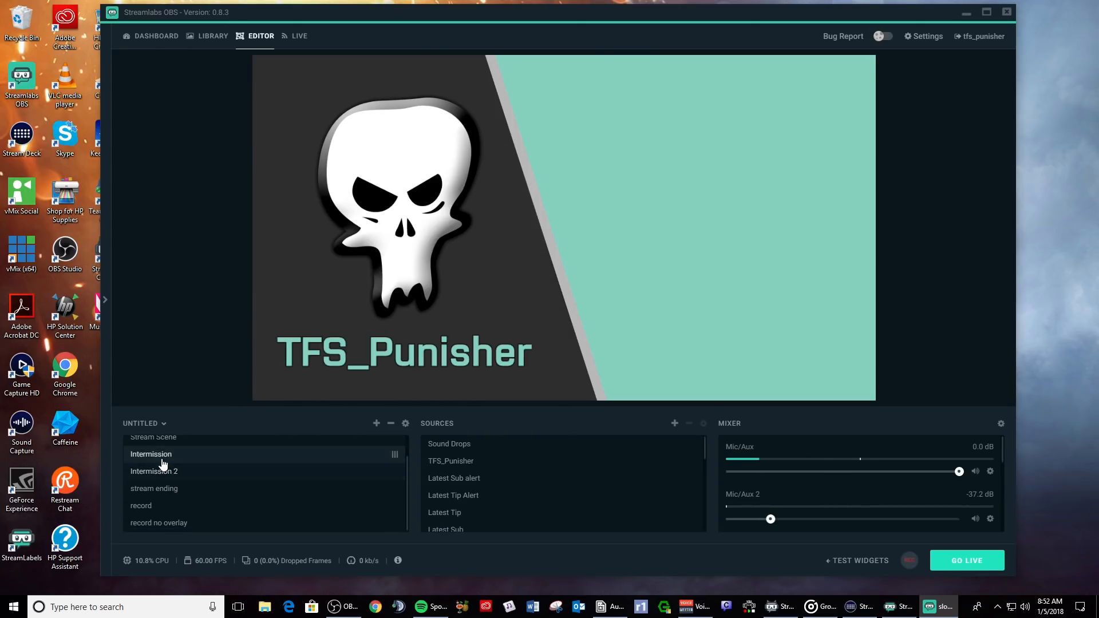
{"action": "left_click", "coordinate": [152, 506]}
{"action": "left_click", "coordinate": [153, 488]}
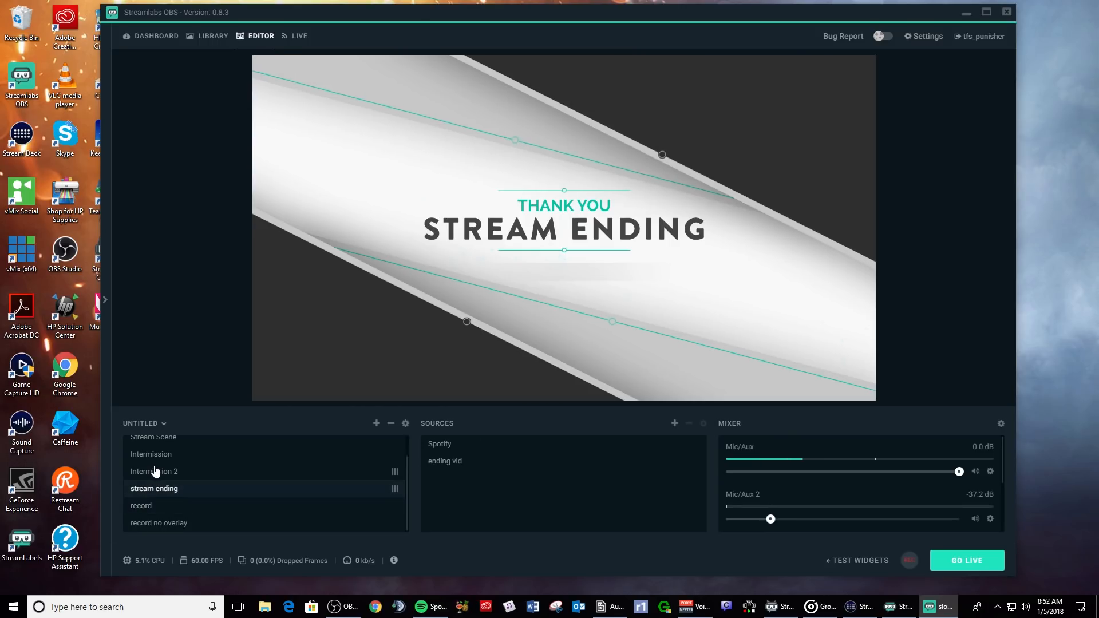
{"action": "left_click", "coordinate": [156, 471]}
- Preview Startup Screen, Stream Scene, Intermission and Intermission 2, then go to the Library
{"action": "scroll", "coordinate": [201, 461], "scroll_direction": "up", "scroll_amount": 1}
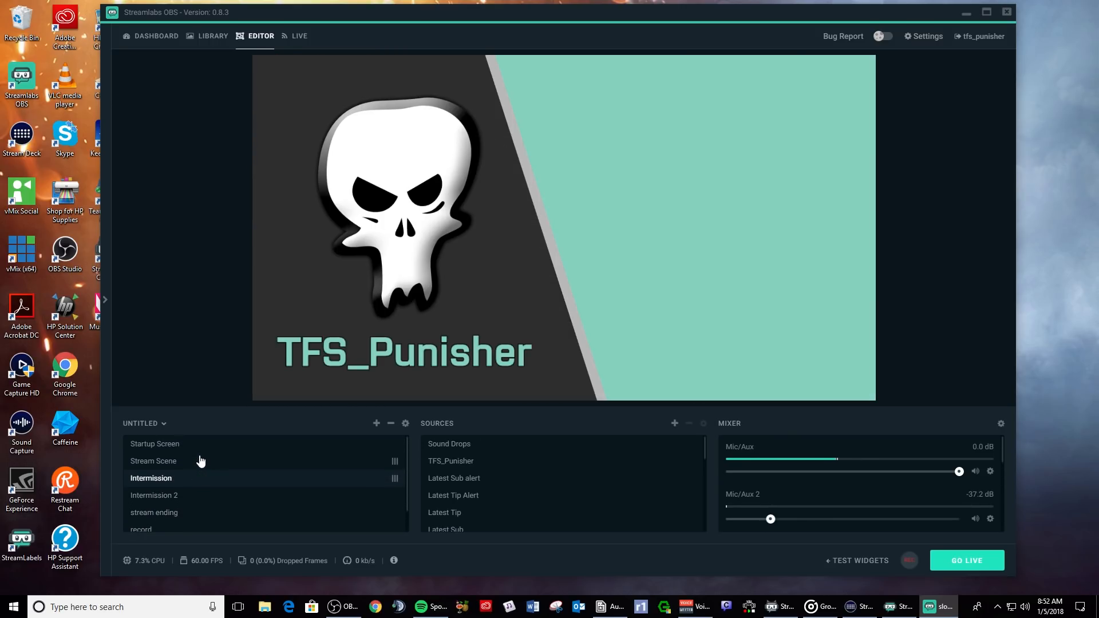
{"action": "left_click", "coordinate": [177, 446]}
{"action": "left_click", "coordinate": [154, 461]}
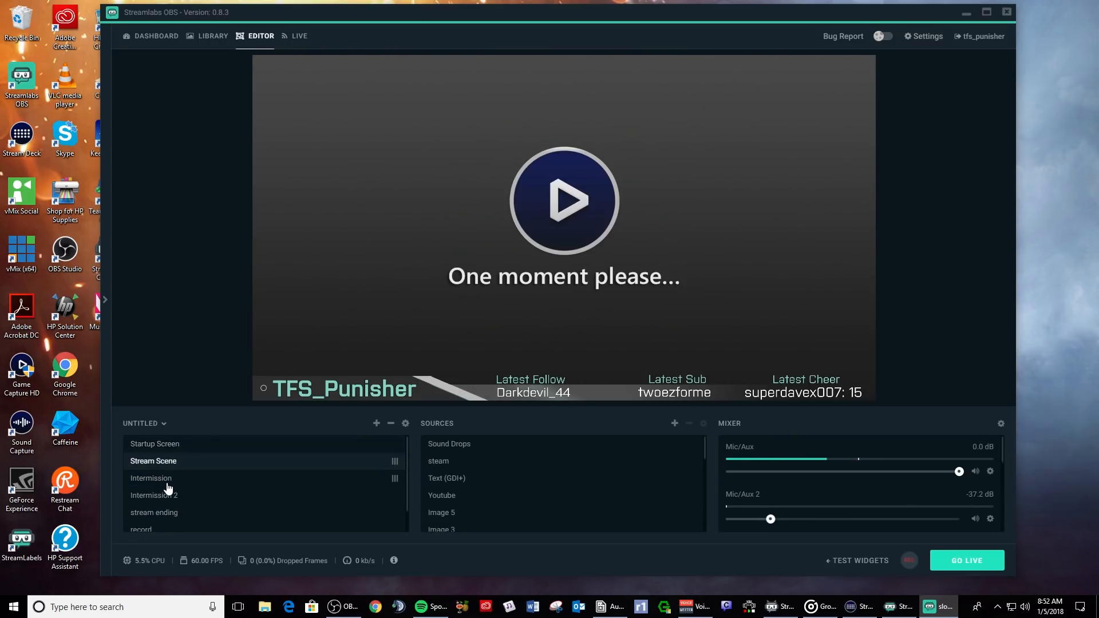
{"action": "left_click", "coordinate": [163, 479]}
{"action": "left_click", "coordinate": [169, 494]}
{"action": "left_click", "coordinate": [167, 478]}
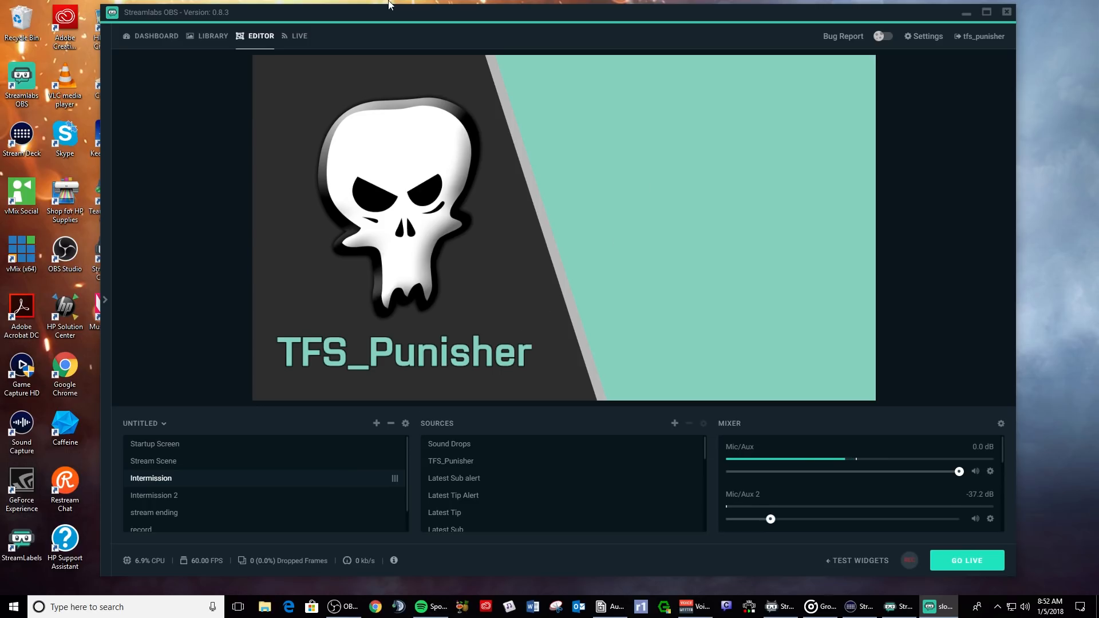
{"action": "left_click", "coordinate": [162, 446]}
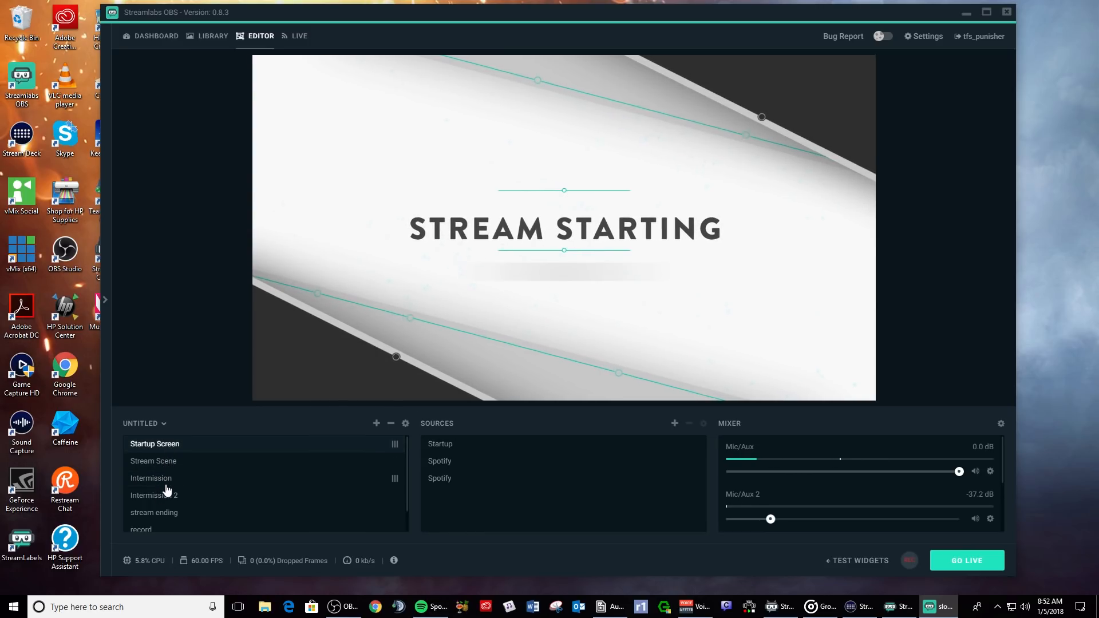
{"action": "left_click", "coordinate": [215, 39]}
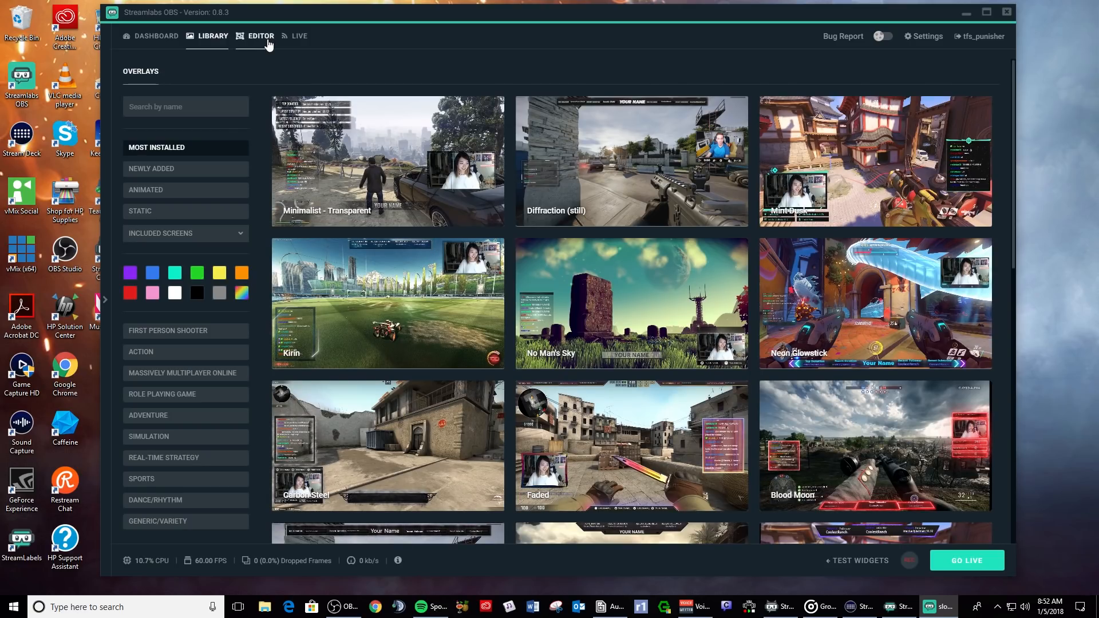
- Install the Minimalist - Transparent overlay from the Library
{"action": "left_click", "coordinate": [267, 37]}
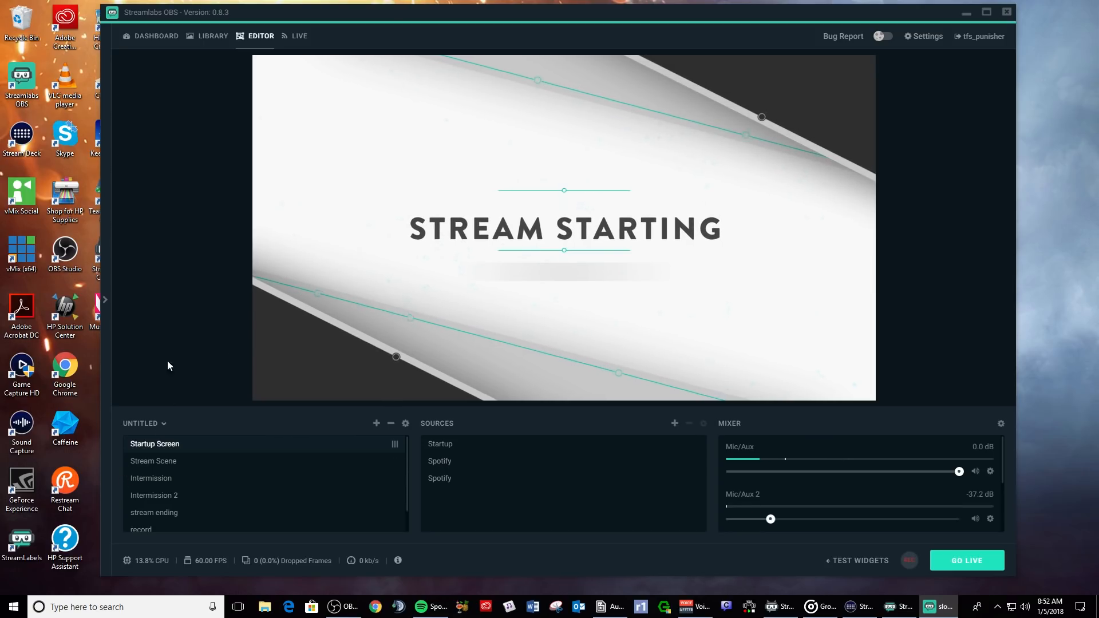
{"action": "left_click", "coordinate": [207, 37]}
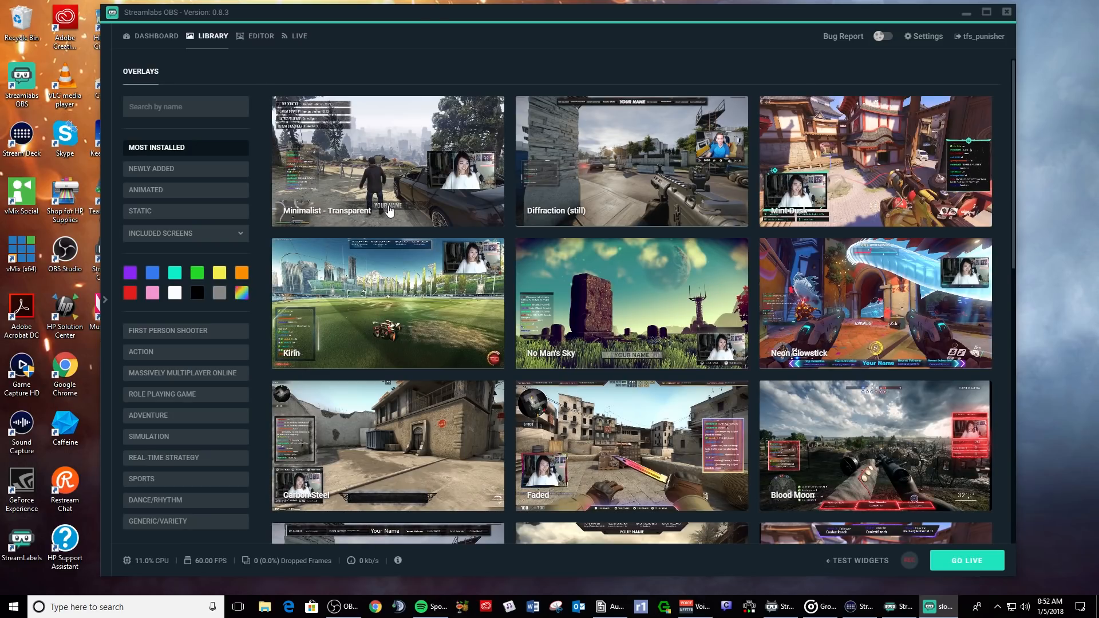
{"action": "left_click", "coordinate": [388, 205]}
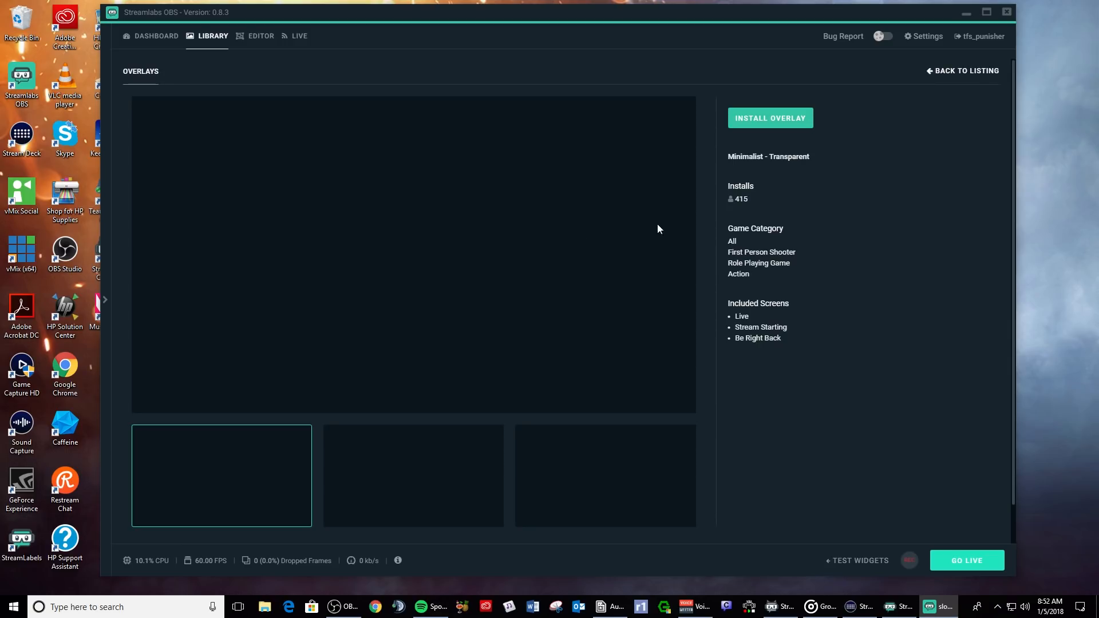
{"action": "left_click", "coordinate": [775, 118]}
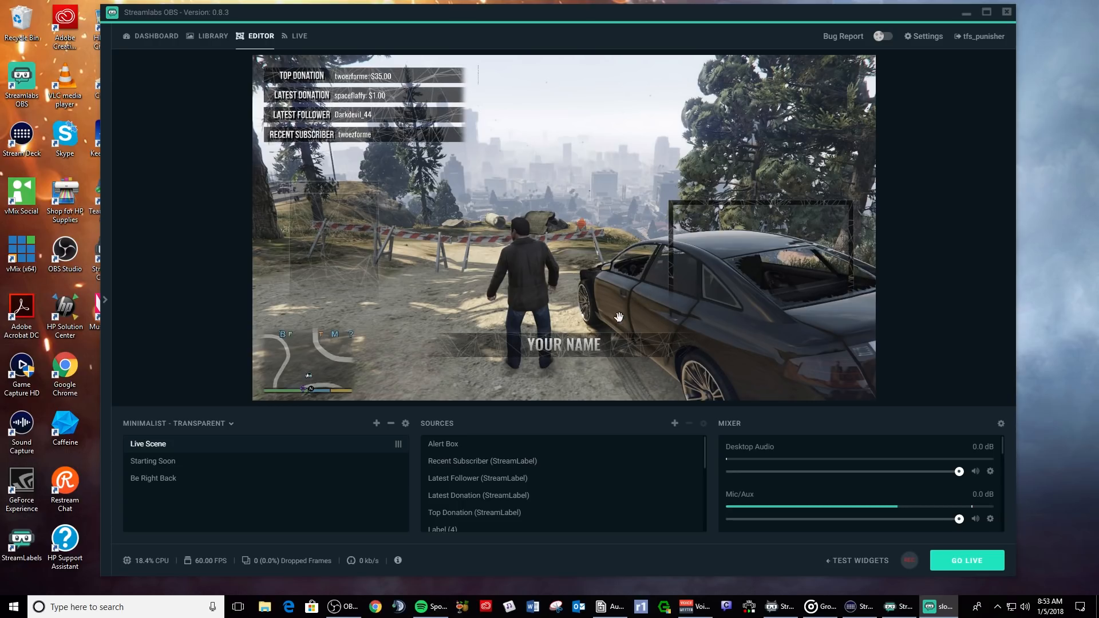
- Open the YOUR NAME text properties and start replacing it with the channel name
{"action": "left_click", "coordinate": [581, 342]}
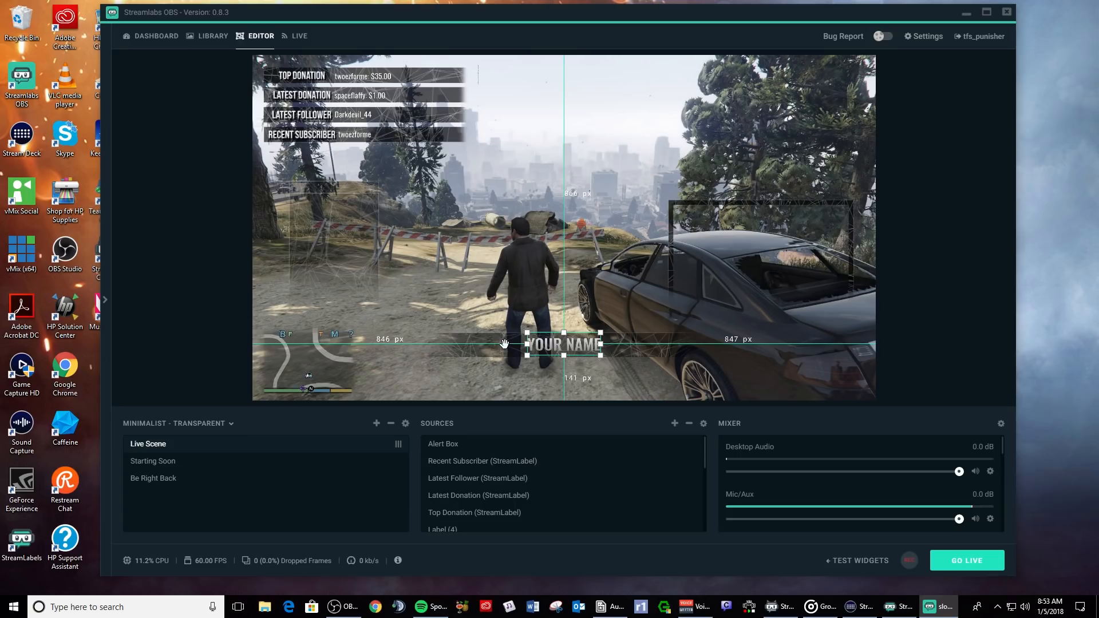
{"action": "right_click", "coordinate": [556, 344]}
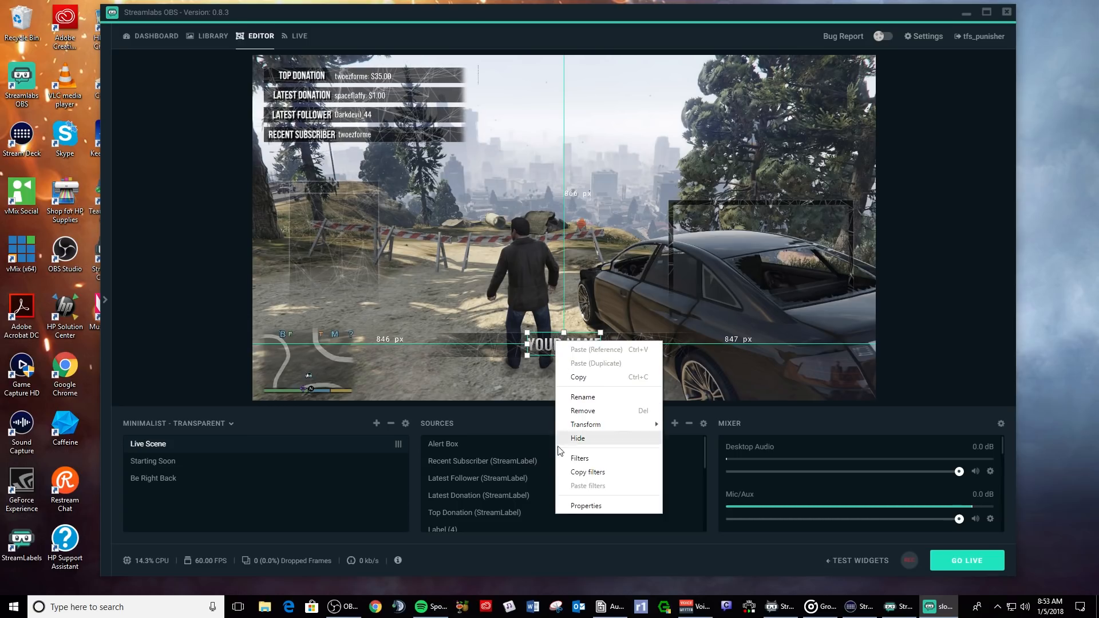
{"action": "left_click", "coordinate": [586, 506]}
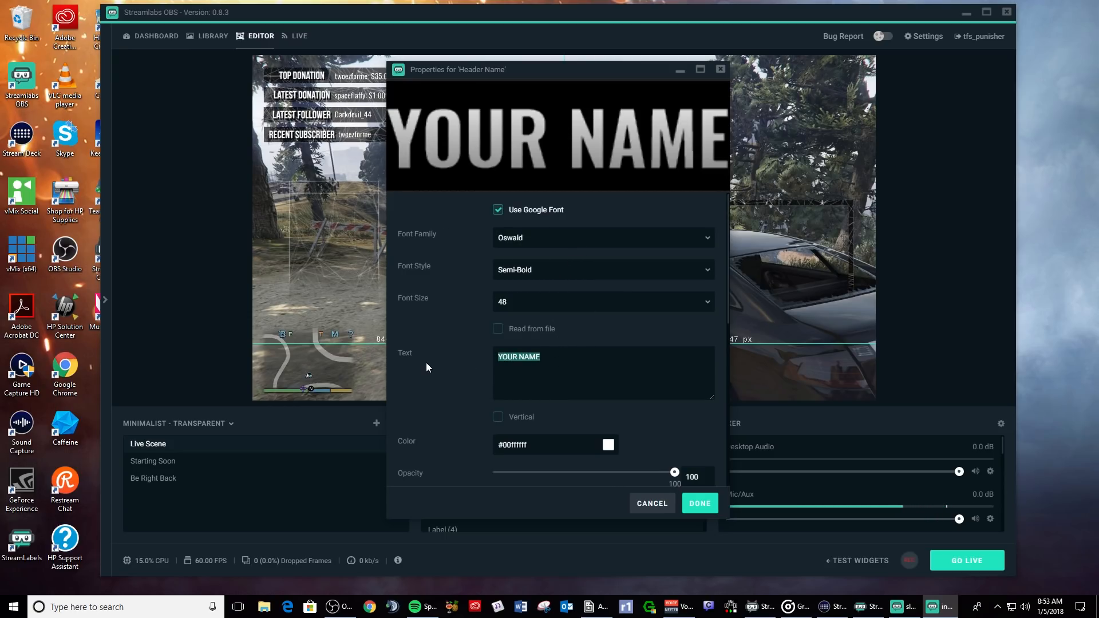
{"action": "type", "text": "TFS"}
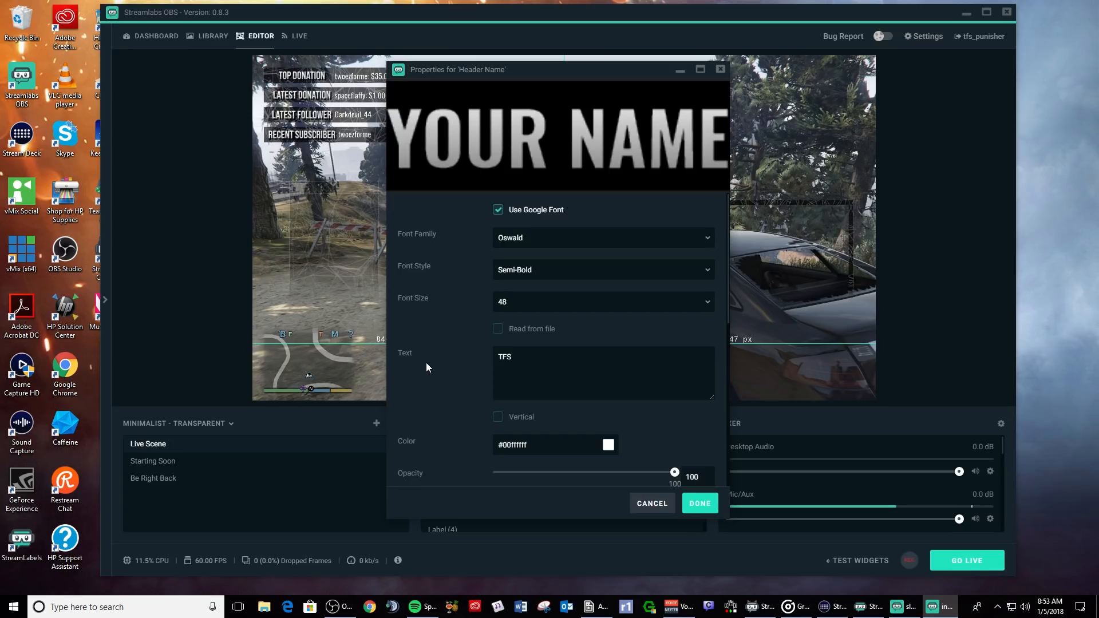
{"action": "type", "text": "_P"}
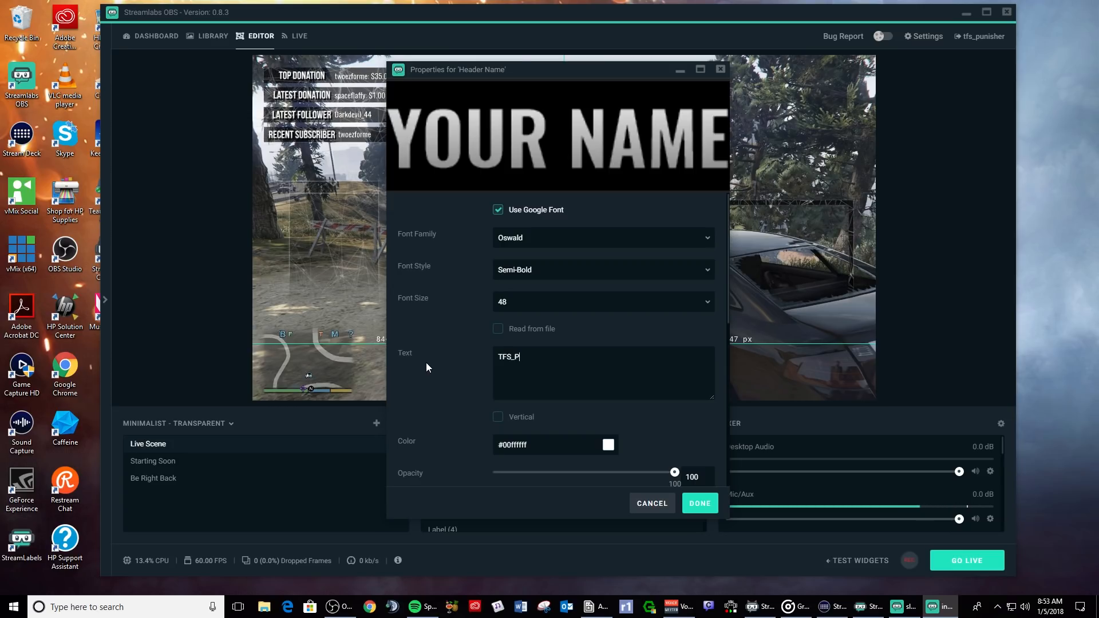
{"action": "type", "text": "unoisher"}
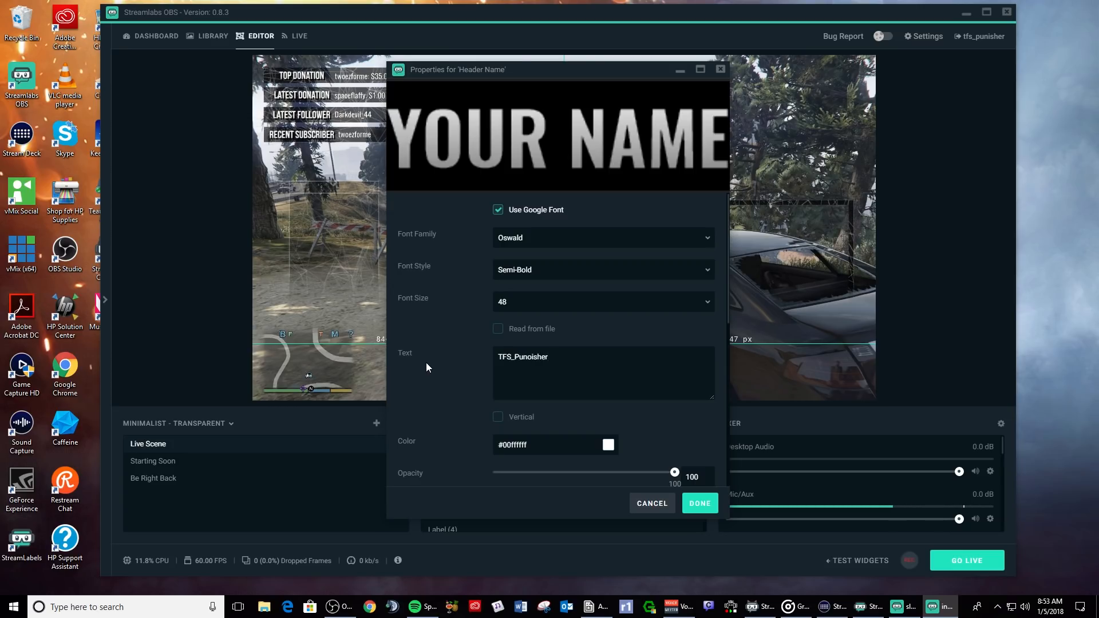
{"action": "key", "text": "BackSpace"}
{"action": "key", "text": "BackSpace"}
{"action": "key", "text": "BackSpace"}
{"action": "key", "text": "BackSpace"}
{"action": "key", "text": "BackSpace"}
{"action": "key", "text": "BackSpace"}
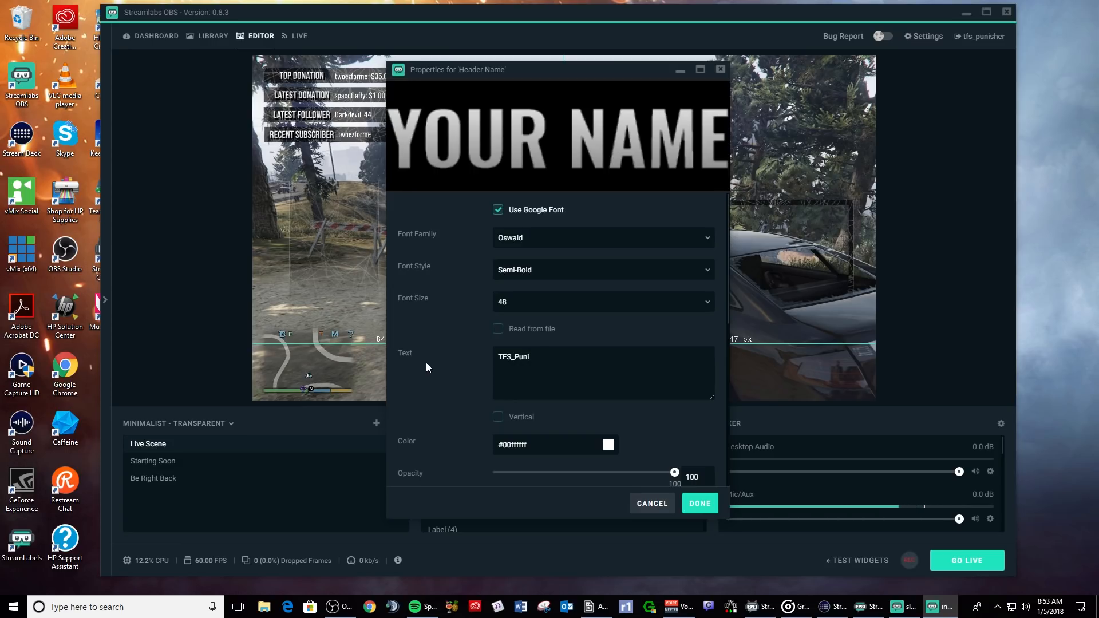
{"action": "type", "text": "iher"}
{"action": "key", "text": "BackSpace"}
{"action": "key", "text": "BackSpace"}
{"action": "key", "text": "BackSpace"}
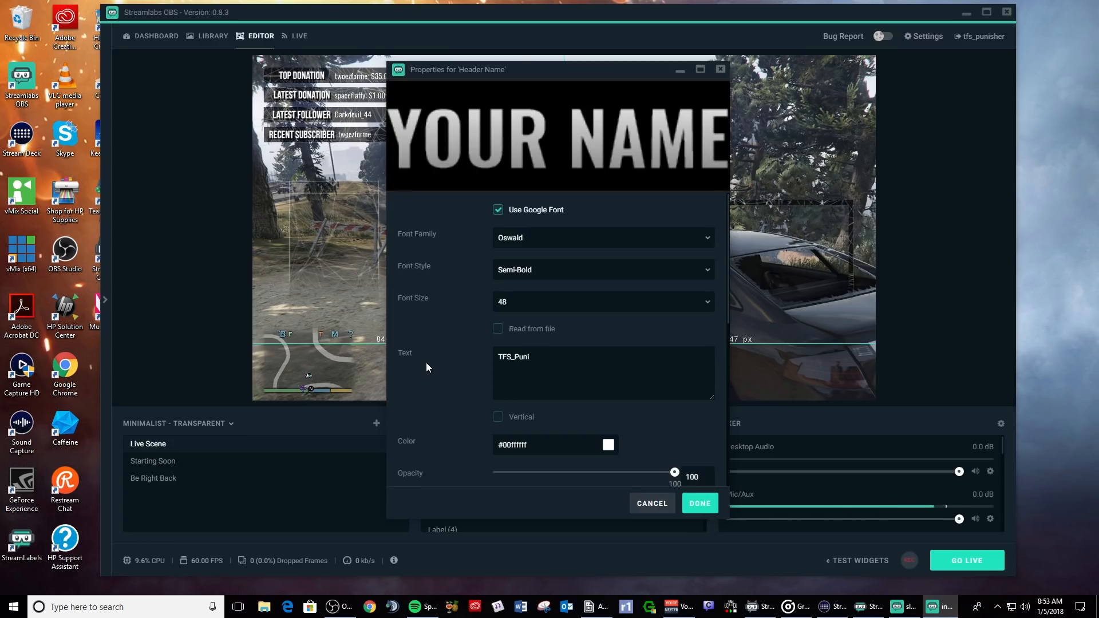
- Finish the channel name, then move the name bar and label to the bottom centre
{"action": "type", "text": "isher"}
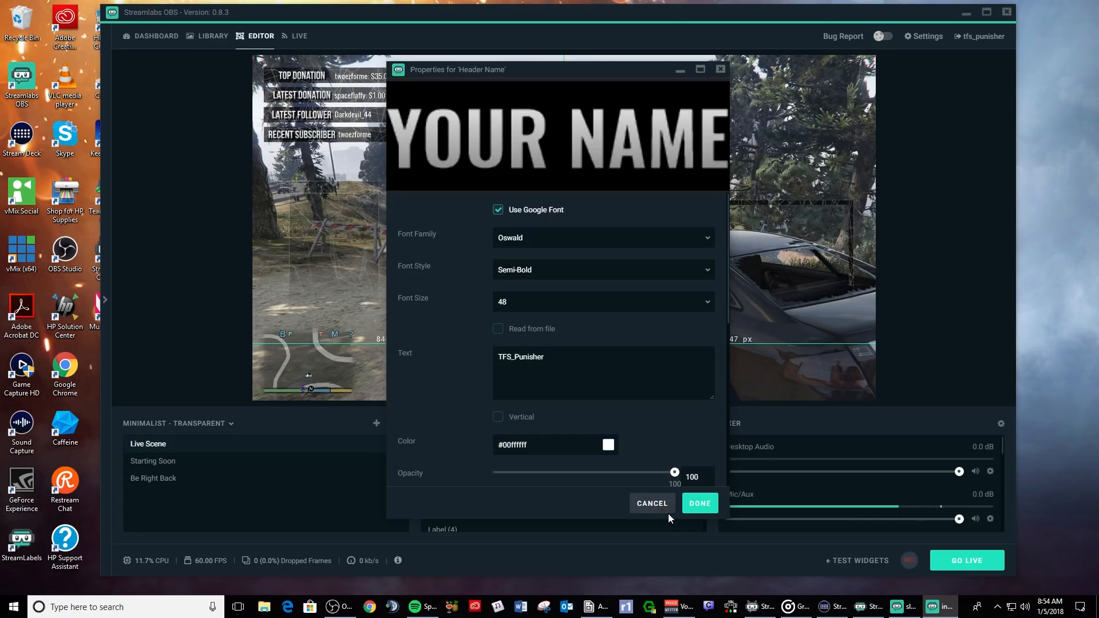
{"action": "left_click", "coordinate": [699, 503]}
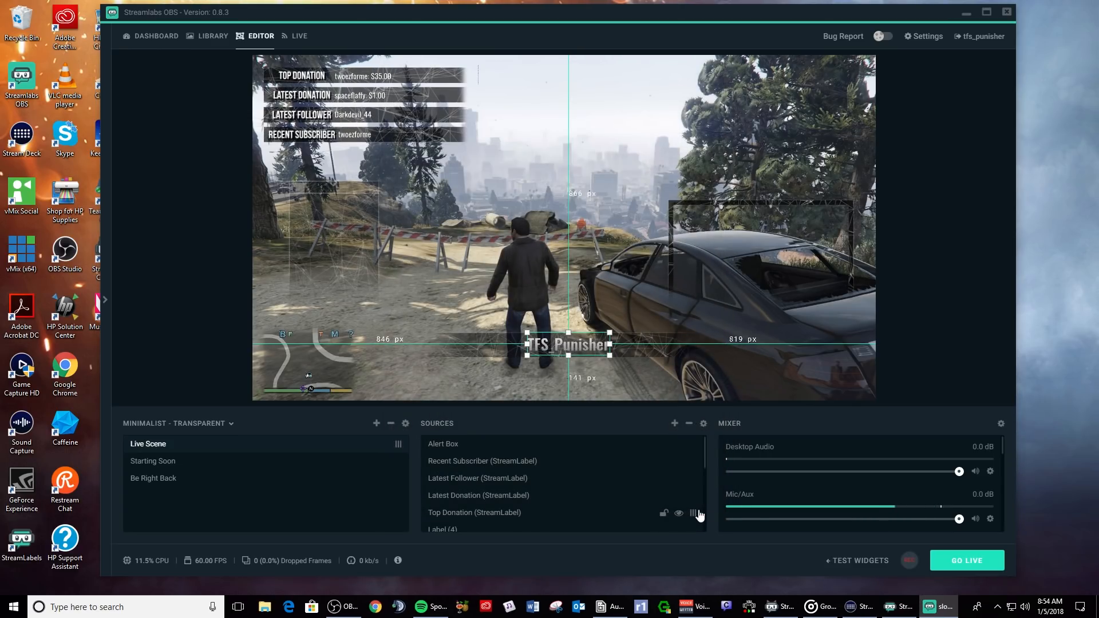
{"action": "left_click", "coordinate": [641, 338]}
{"action": "left_click", "coordinate": [635, 341]}
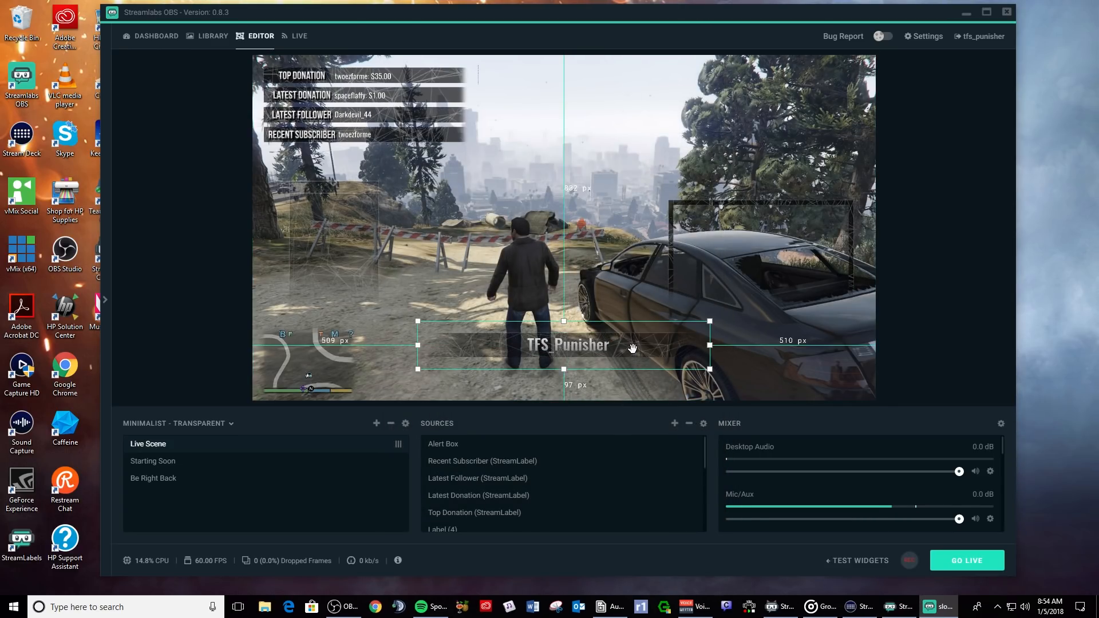
{"action": "left_click_drag", "start_coordinate": [635, 340], "coordinate": [589, 395]}
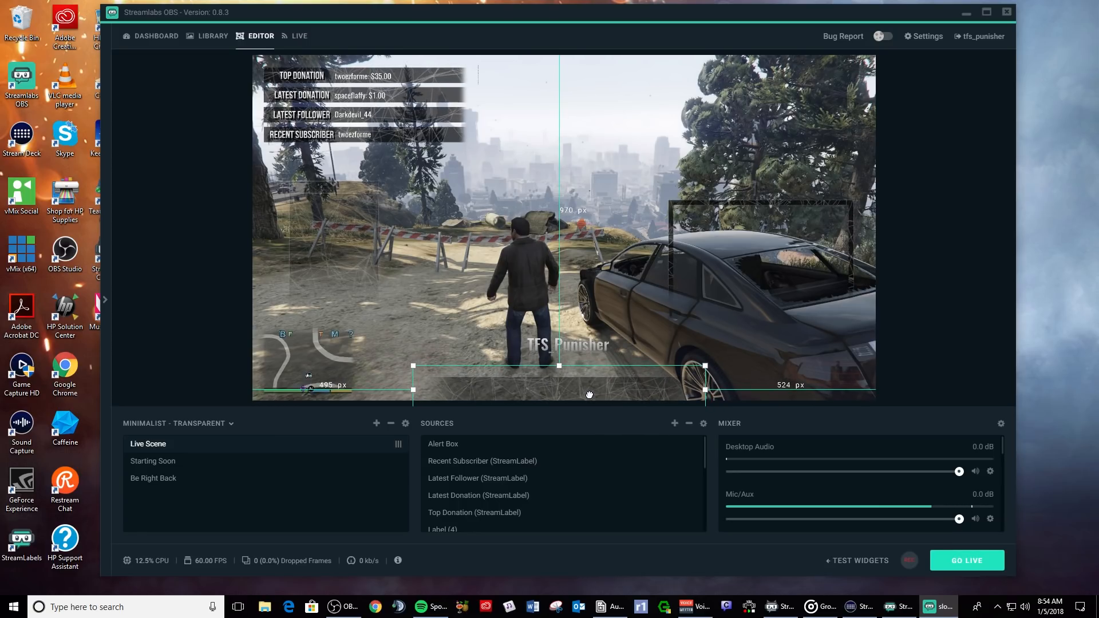
{"action": "mouse_move", "coordinate": [587, 354]}
{"action": "left_mouse_down"}
{"action": "mouse_move", "coordinate": [579, 346]}
{"action": "mouse_move", "coordinate": [577, 381]}
{"action": "mouse_move", "coordinate": [574, 364]}
{"action": "left_mouse_up"}
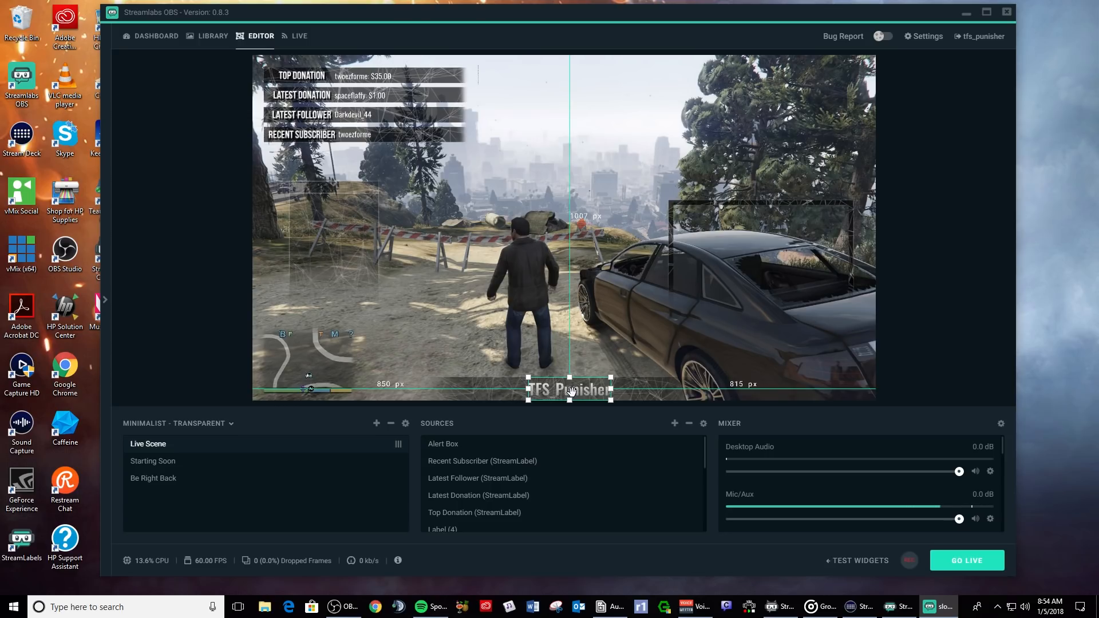
{"action": "left_click_drag", "start_coordinate": [571, 391], "coordinate": [564, 395]}
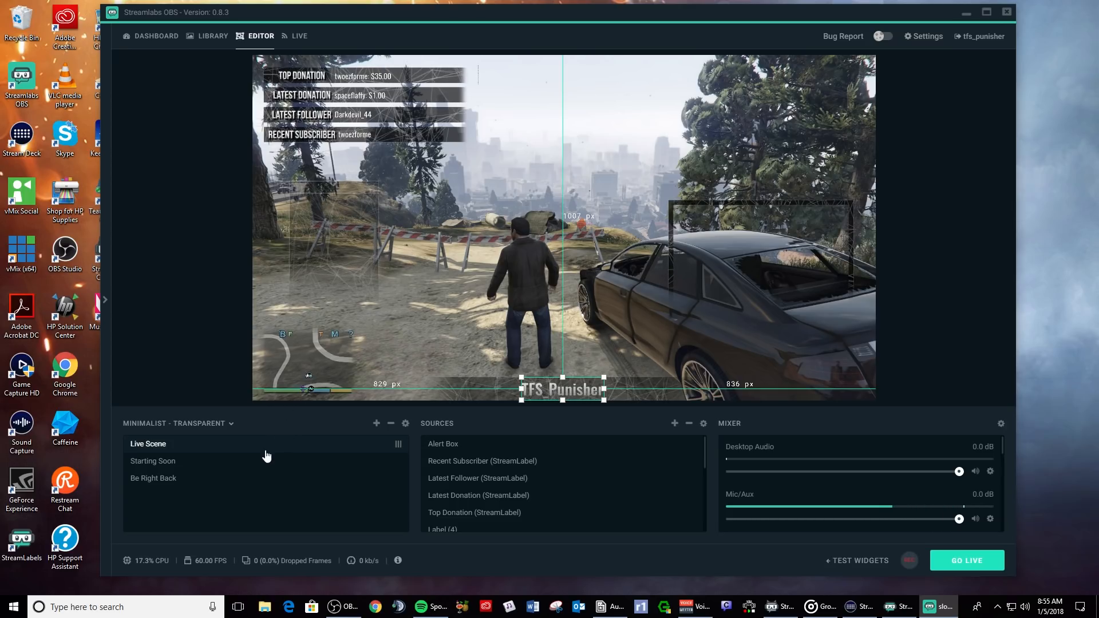
- Load the Untitled scene collection from the collections dropdown, bringing back its Startup Screen scene
{"action": "left_click", "coordinate": [189, 423]}
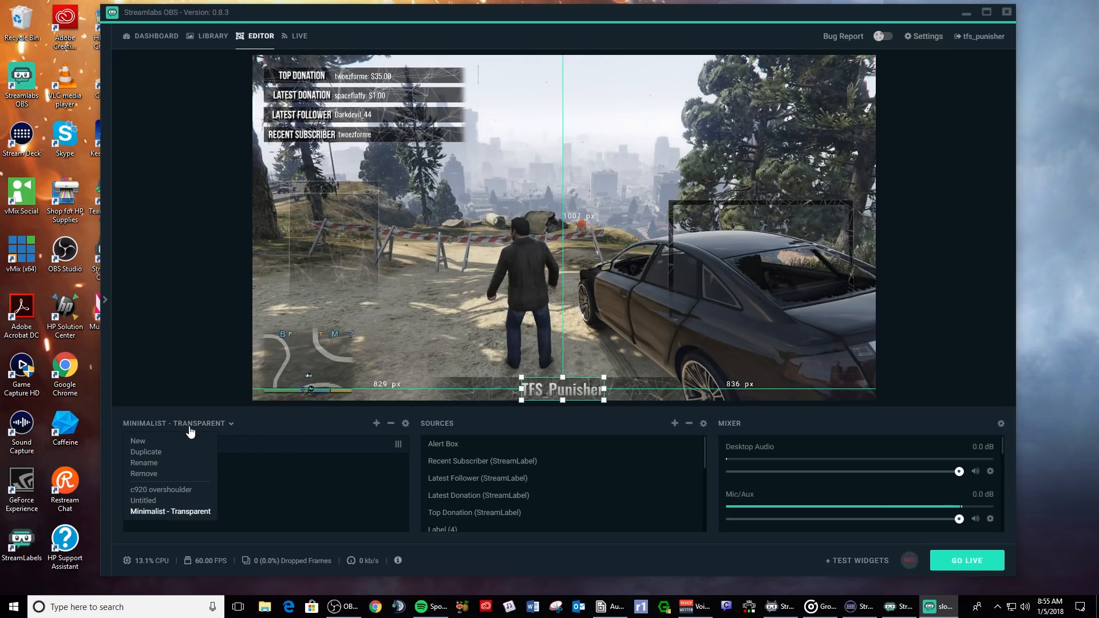
{"action": "left_click", "coordinate": [300, 419]}
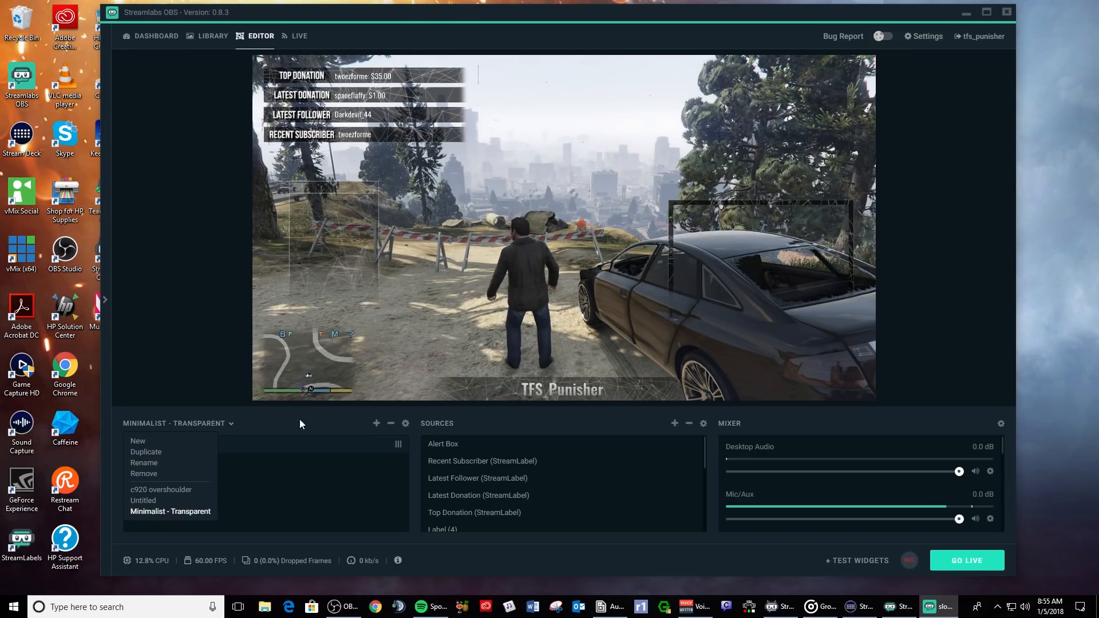
{"action": "left_click", "coordinate": [220, 428]}
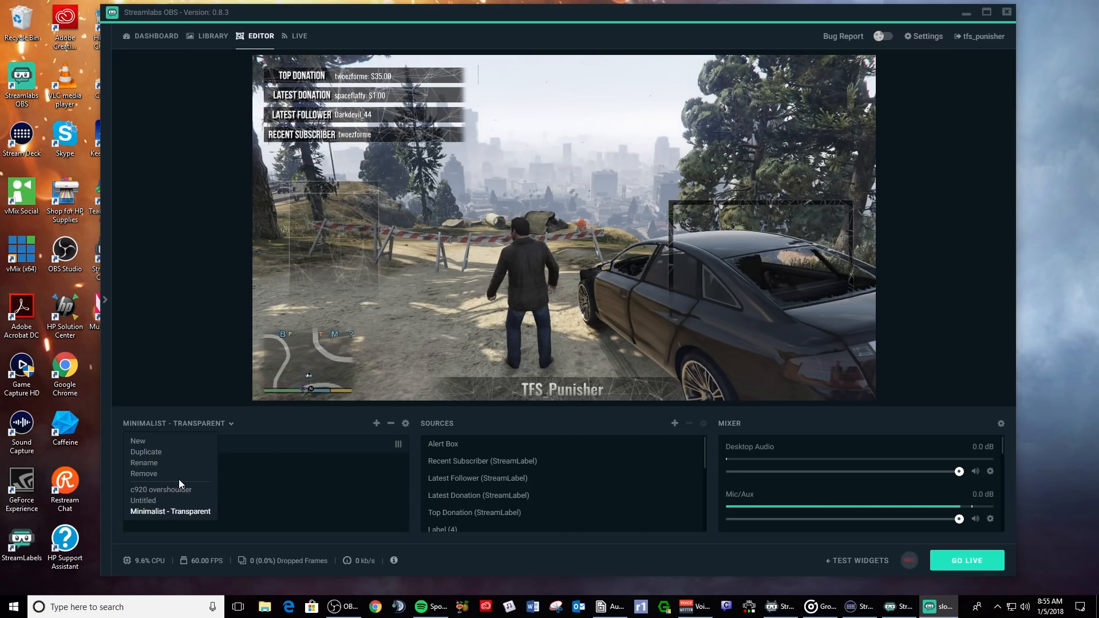
{"action": "left_click", "coordinate": [218, 426]}
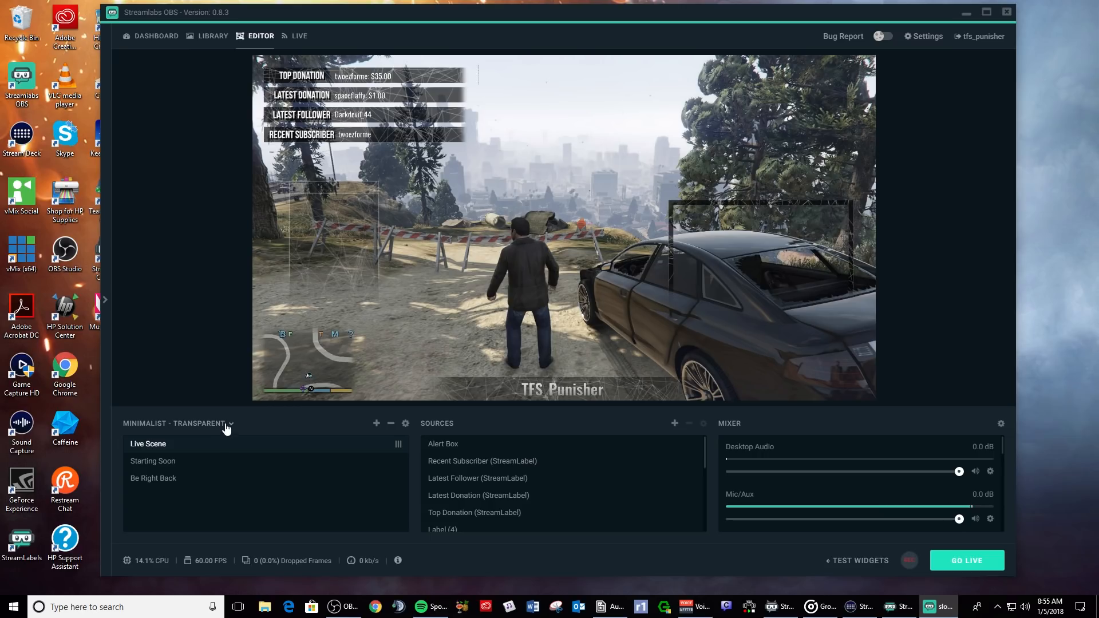
{"action": "left_click", "coordinate": [226, 426]}
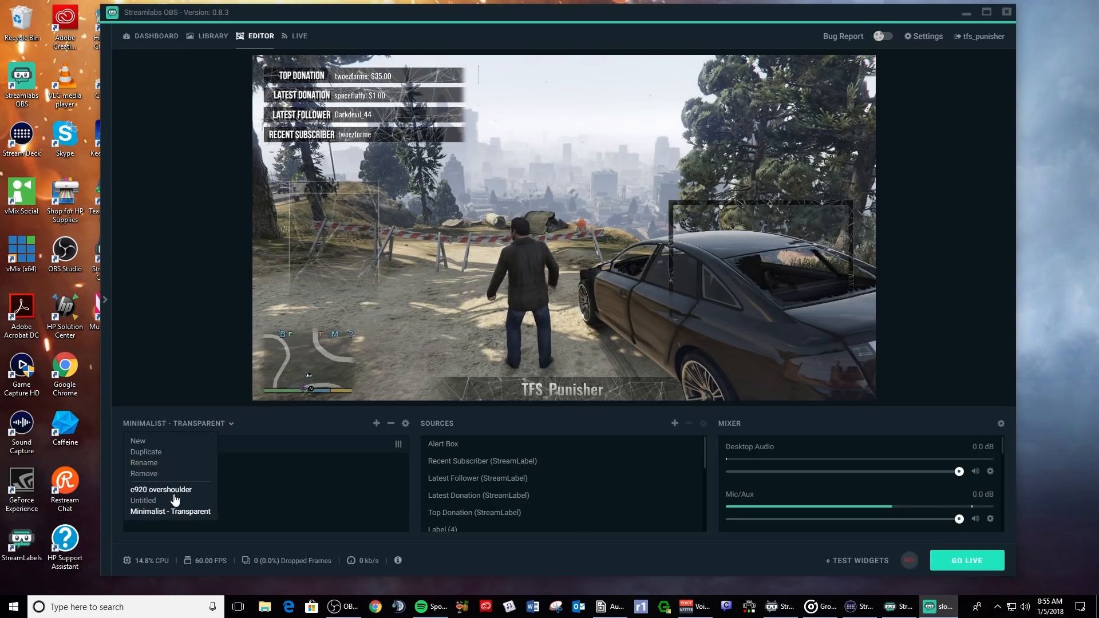
{"action": "left_click", "coordinate": [147, 501]}
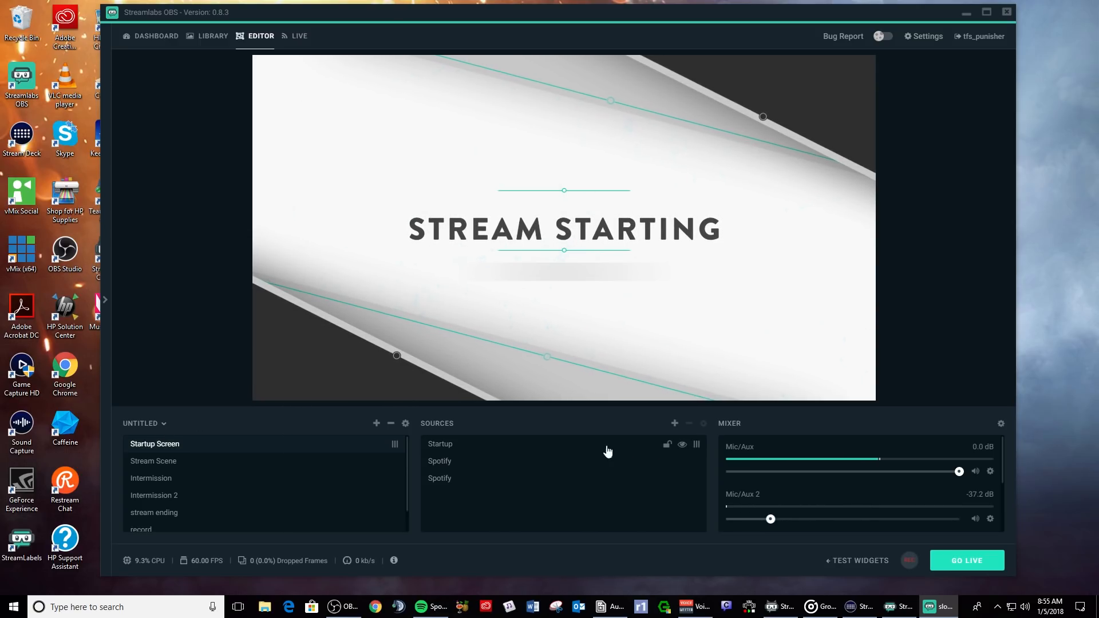
{"action": "right_click", "coordinate": [515, 503]}
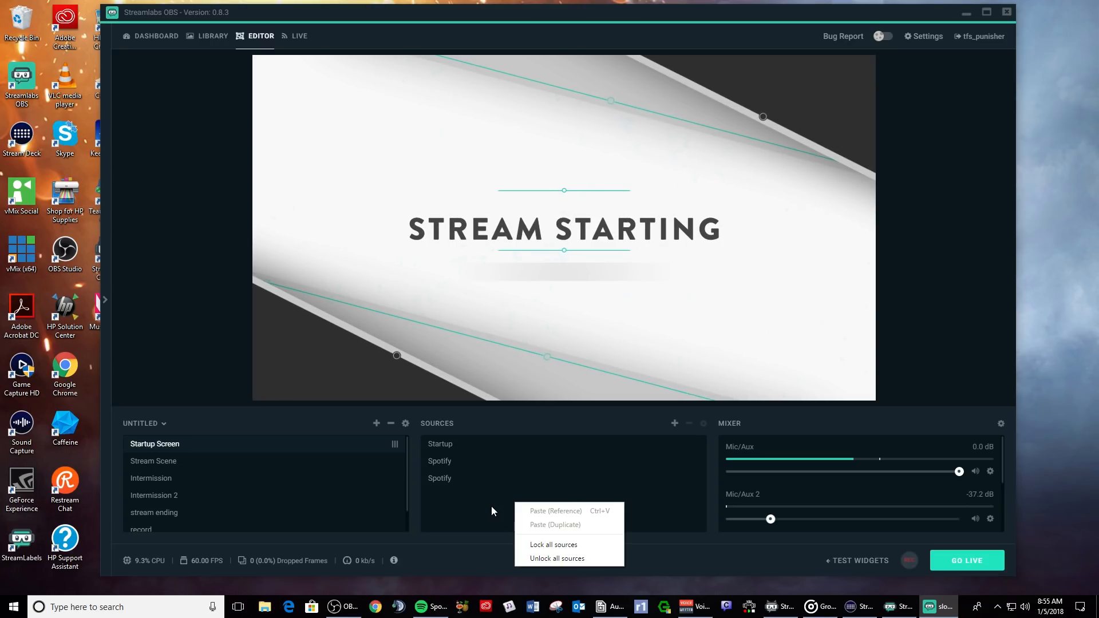
{"action": "left_click", "coordinate": [674, 427]}
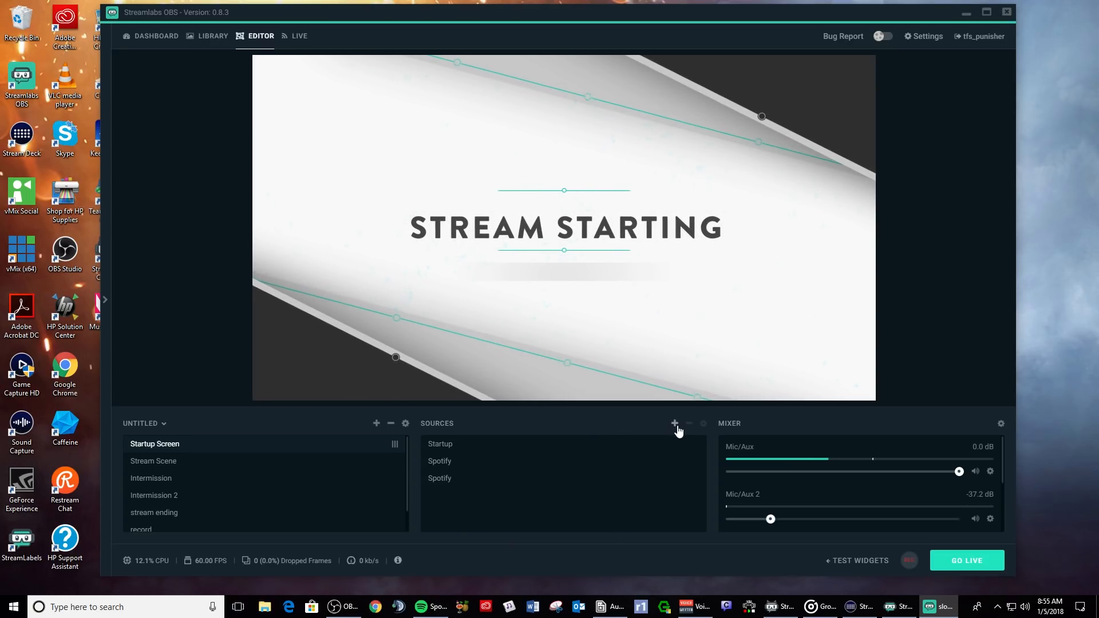
{"action": "left_click", "coordinate": [675, 425]}
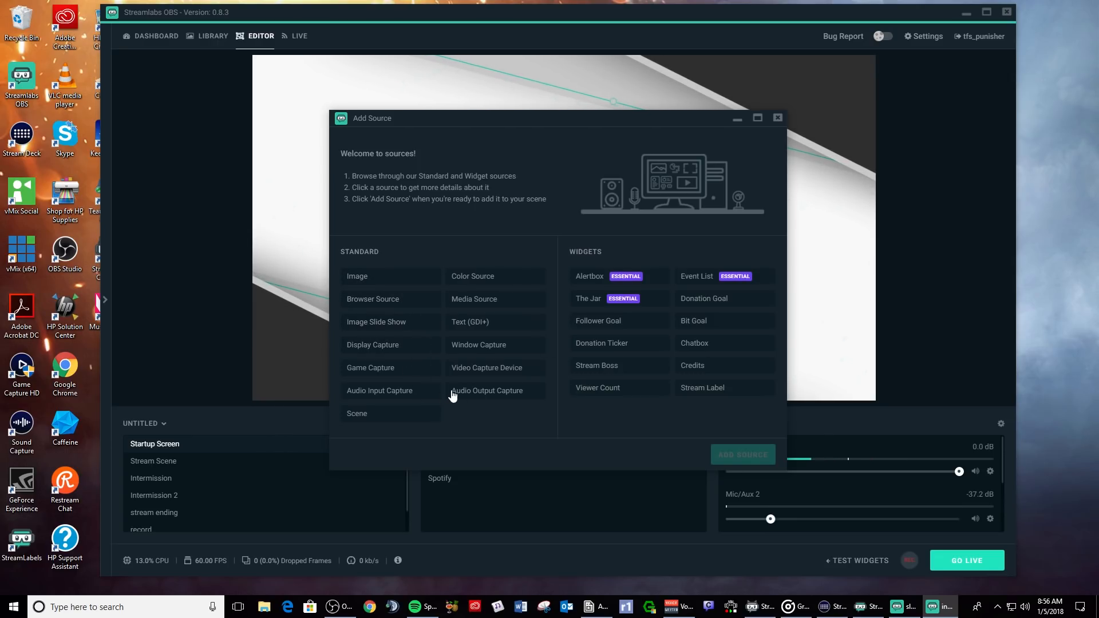
{"action": "left_click", "coordinate": [479, 372]}
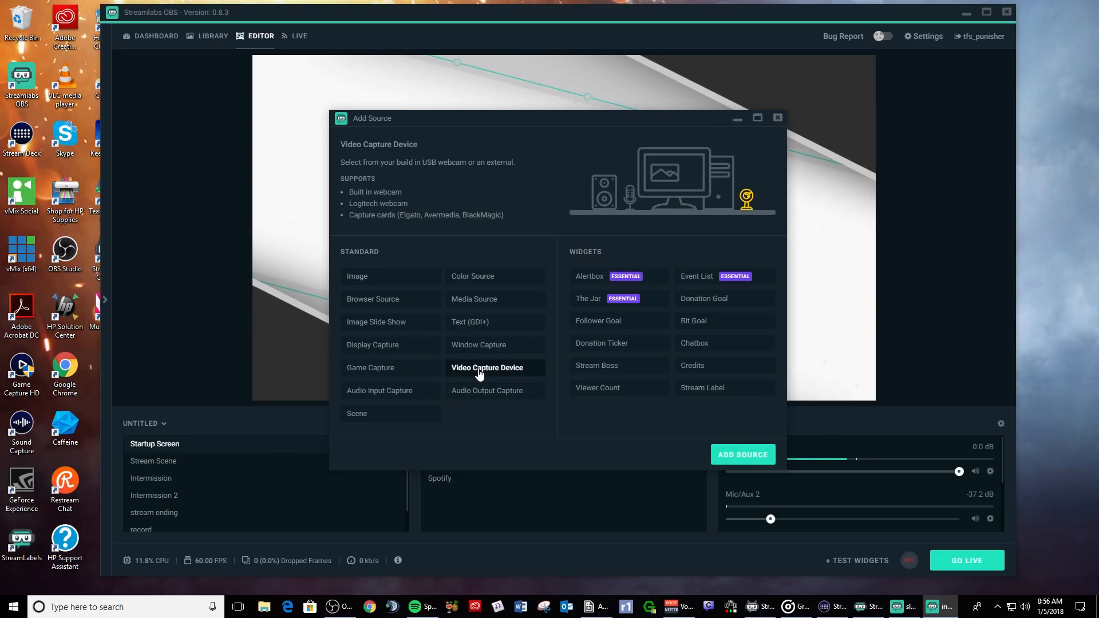
{"action": "left_click", "coordinate": [753, 458]}
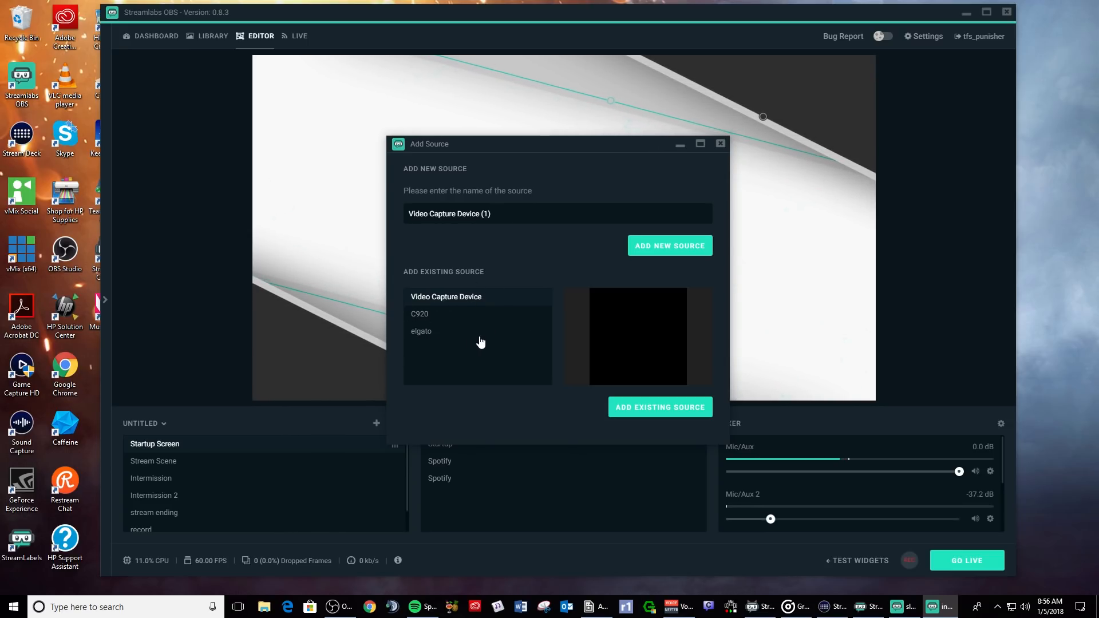
{"action": "left_click", "coordinate": [720, 143]}
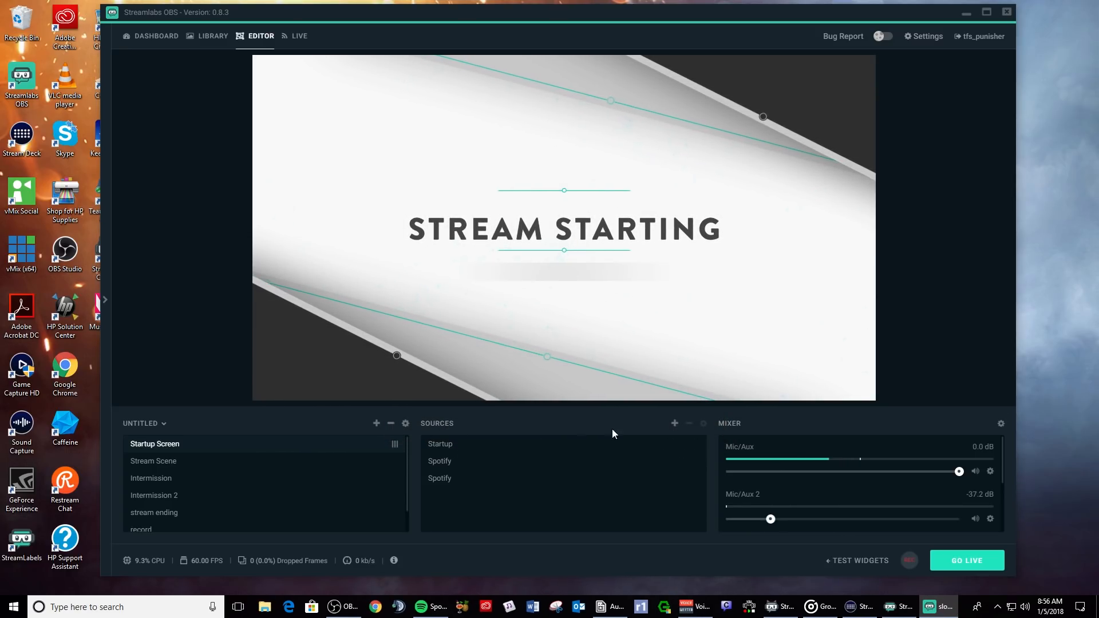
{"action": "left_click", "coordinate": [675, 424]}
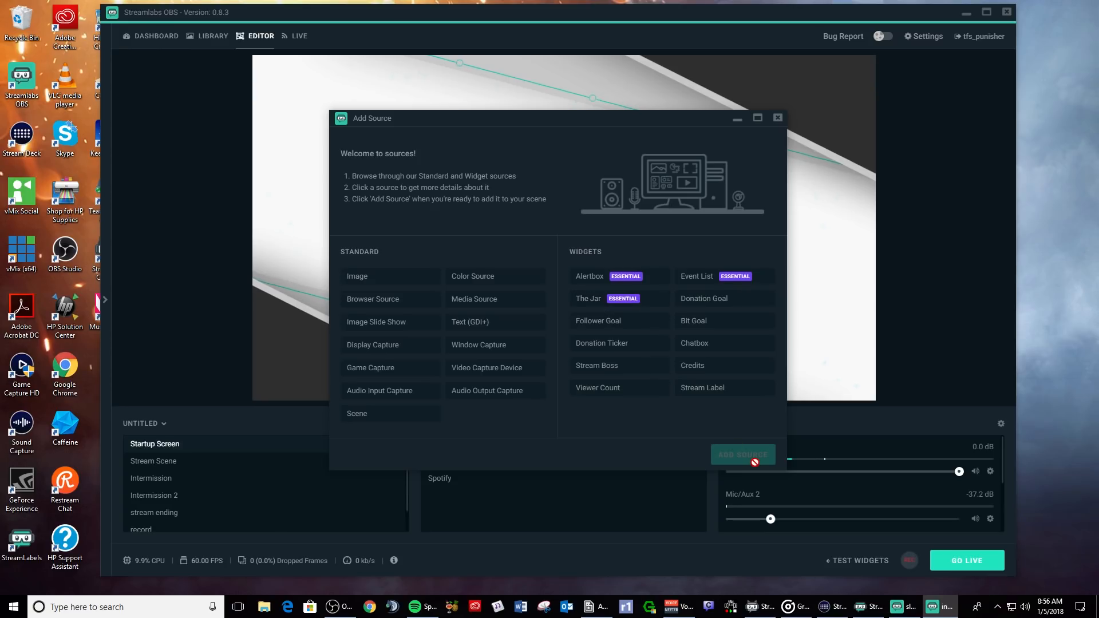
{"action": "left_click", "coordinate": [777, 118]}
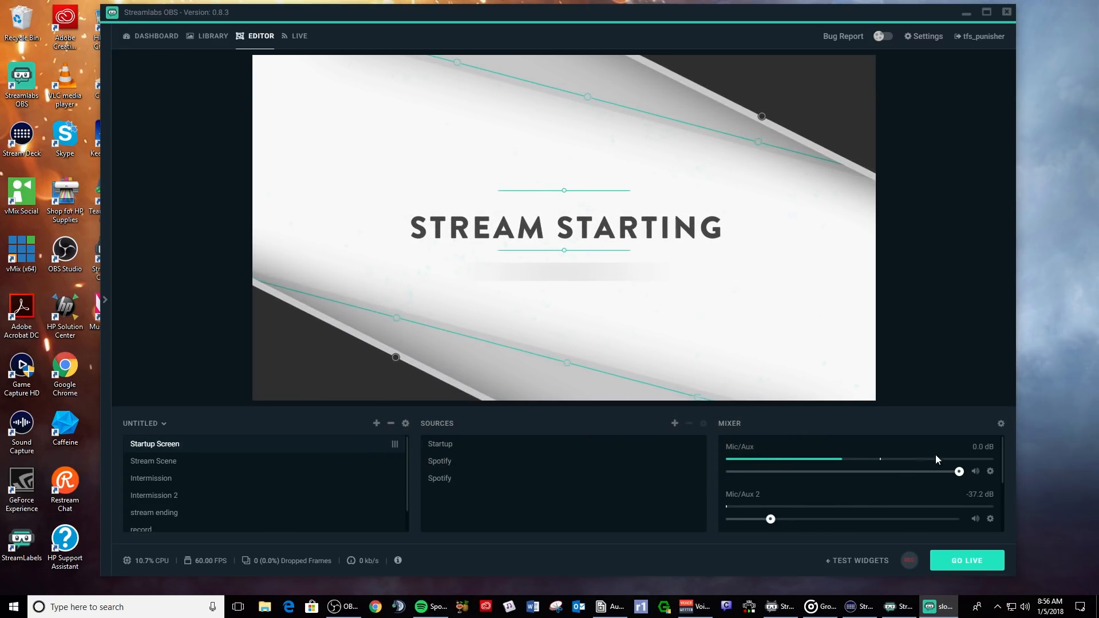
{"action": "scroll", "coordinate": [957, 454], "scroll_direction": "down", "scroll_amount": 2}
{"action": "scroll", "coordinate": [953, 455], "scroll_direction": "up", "scroll_amount": 2}
- Add a Gain filter to the Mic/Aux mixer source through its Filters window
{"action": "left_click", "coordinate": [990, 471]}
{"action": "left_click", "coordinate": [1011, 485]}
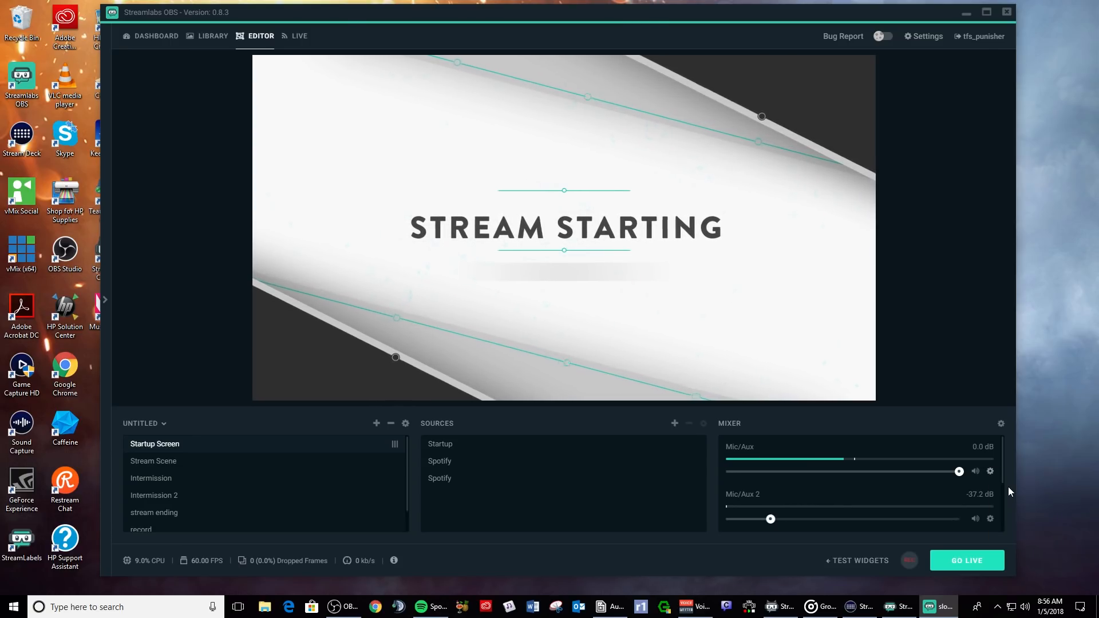
{"action": "left_click", "coordinate": [347, 238]}
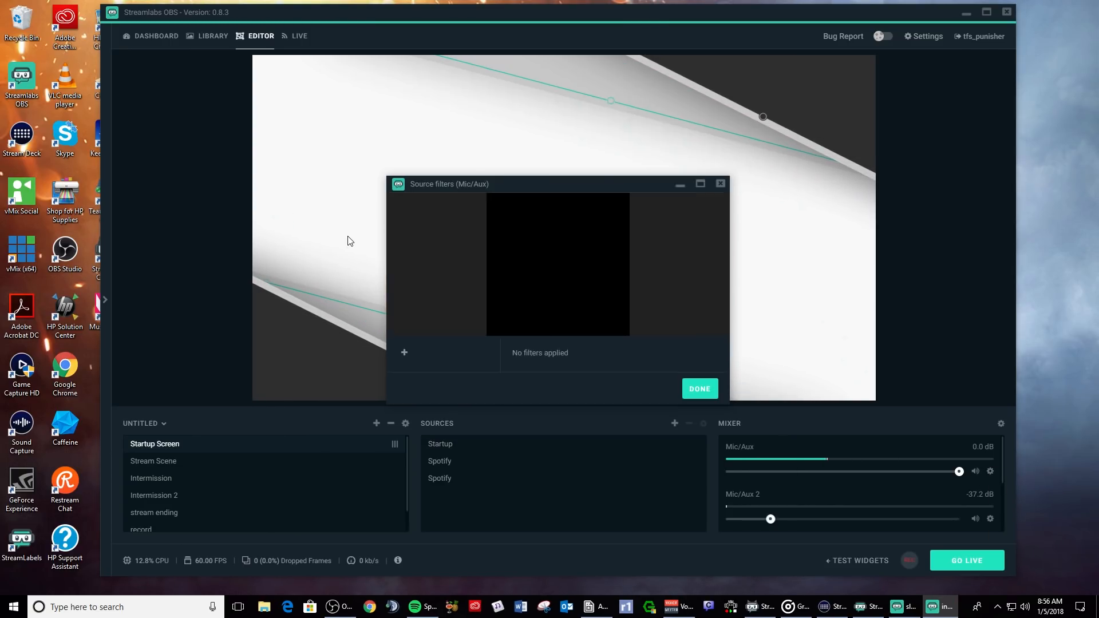
{"action": "left_click", "coordinate": [569, 219]}
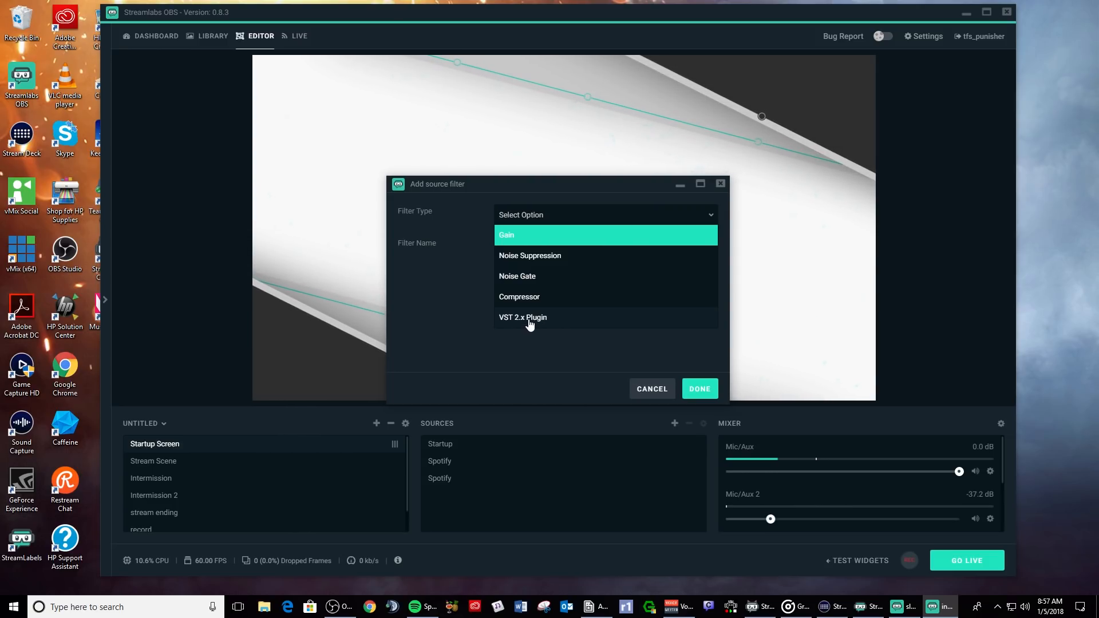
{"action": "left_click", "coordinate": [697, 393]}
{"action": "left_click", "coordinate": [756, 502]}
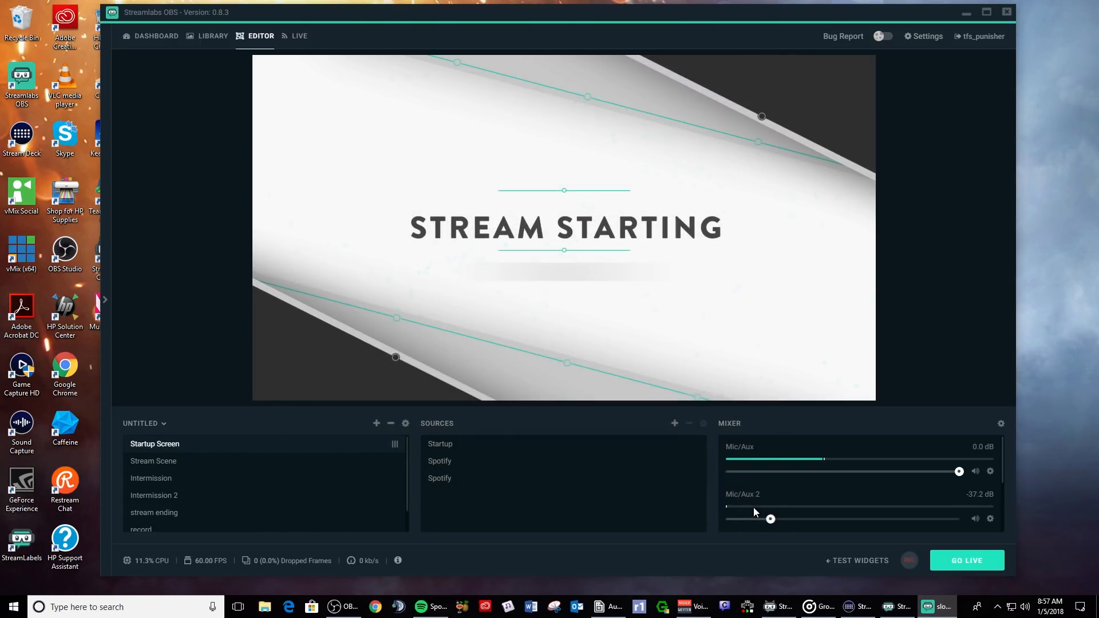
{"action": "scroll", "coordinate": [897, 489], "scroll_direction": "down", "scroll_amount": 2}
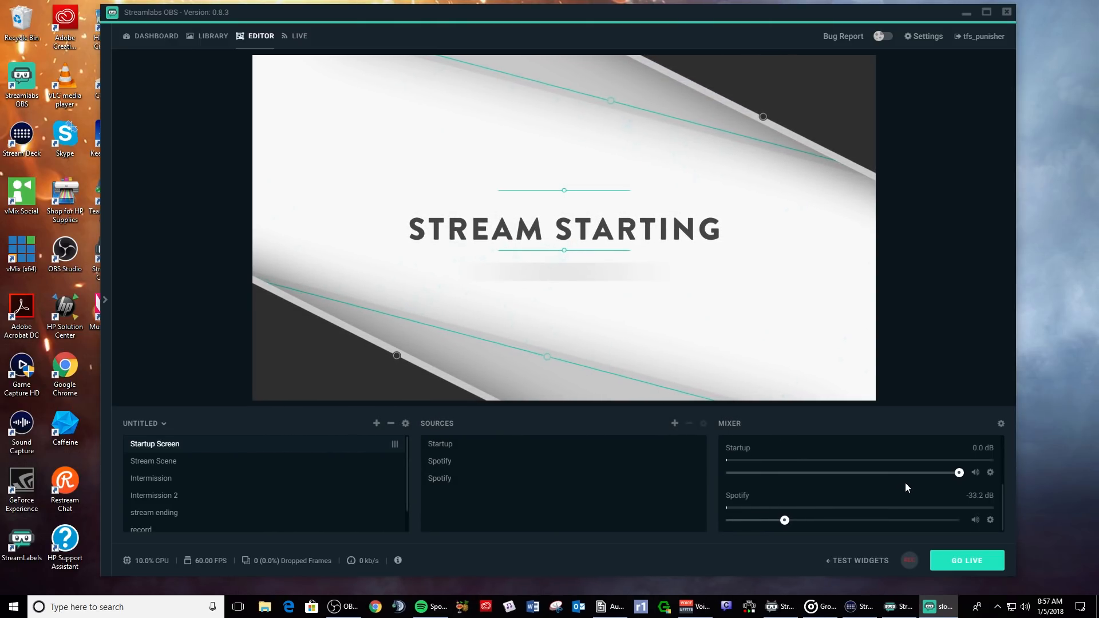
{"action": "scroll", "coordinate": [905, 483], "scroll_direction": "up", "scroll_amount": 2}
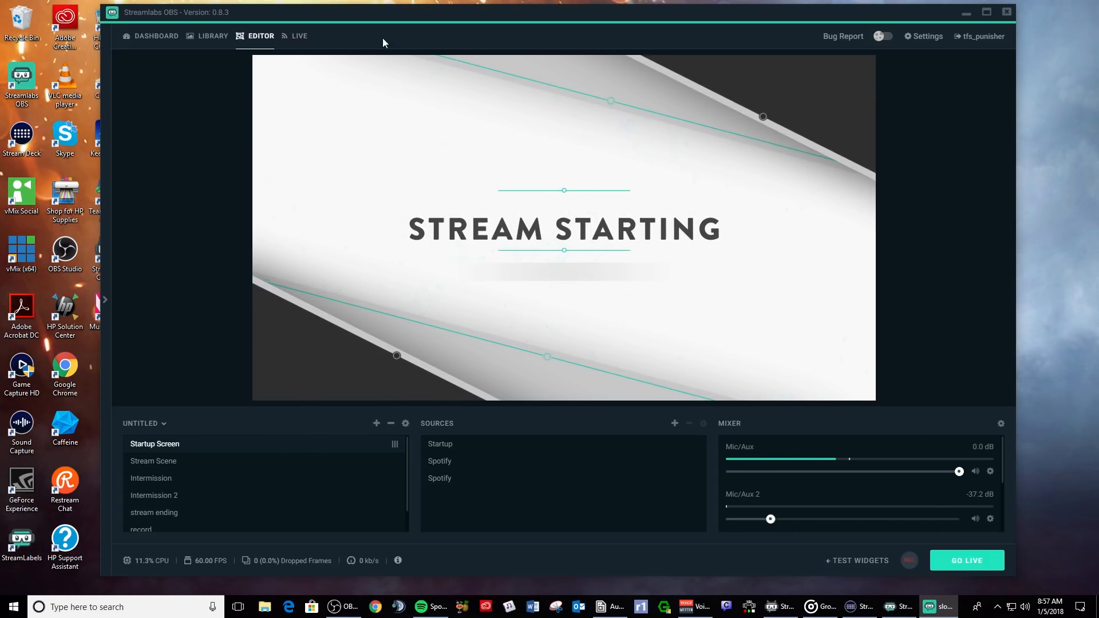
- Reposition the app window and expand the chat panel beside the editor
{"action": "left_click_drag", "start_coordinate": [424, 20], "coordinate": [392, 16]}
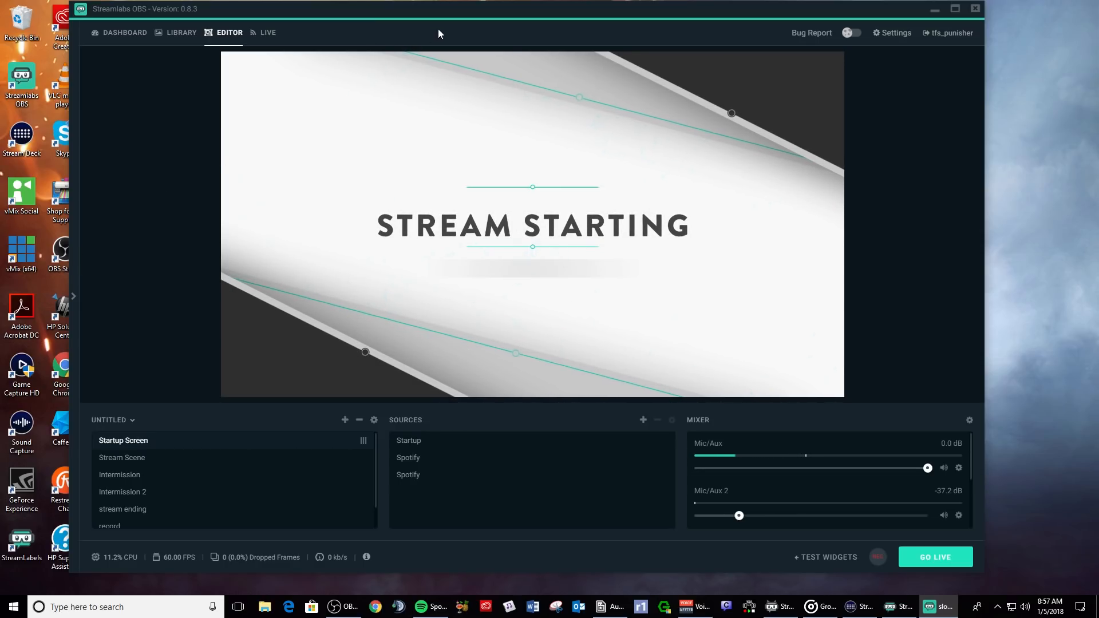
{"action": "left_click_drag", "start_coordinate": [459, 17], "coordinate": [556, 19]}
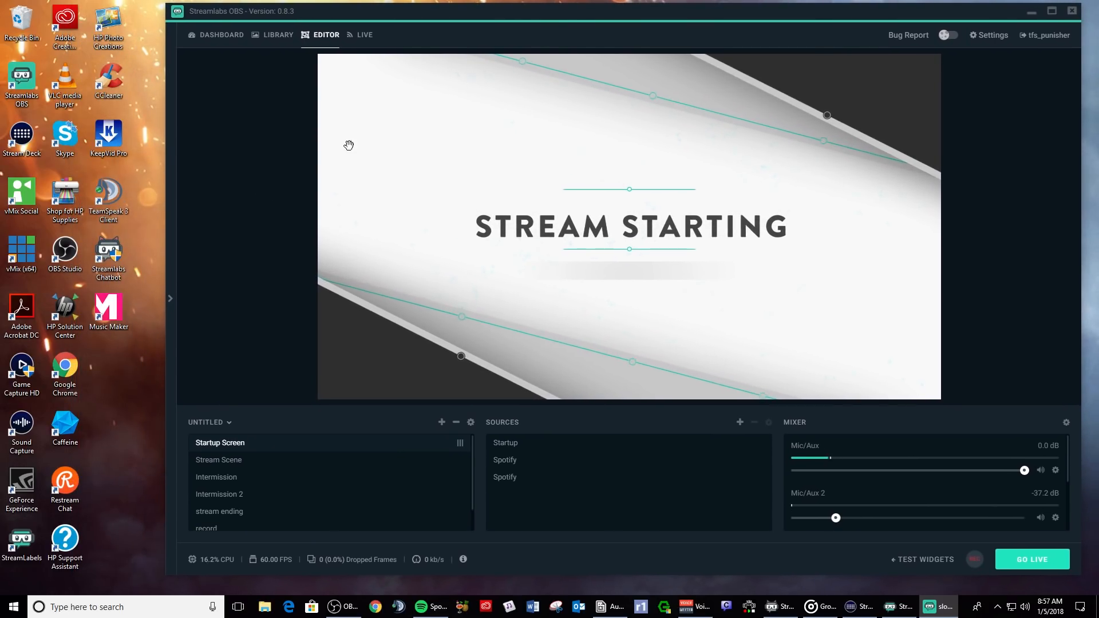
{"action": "left_click", "coordinate": [170, 300]}
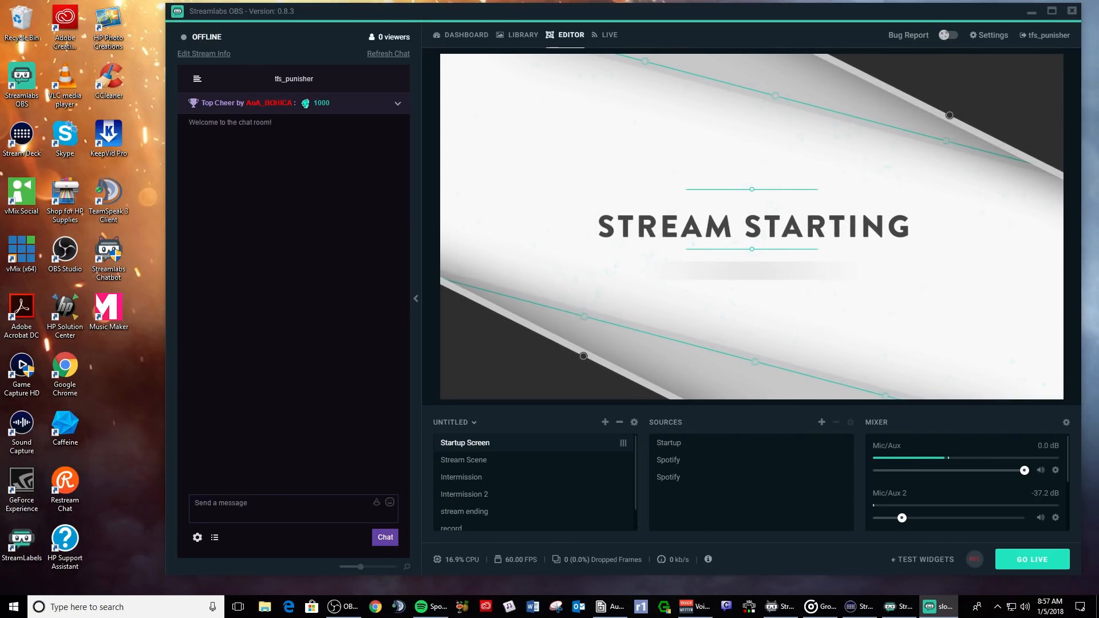
- Check the chat's viewer list and chat settings, returning to the chat room
{"action": "left_click", "coordinate": [214, 538]}
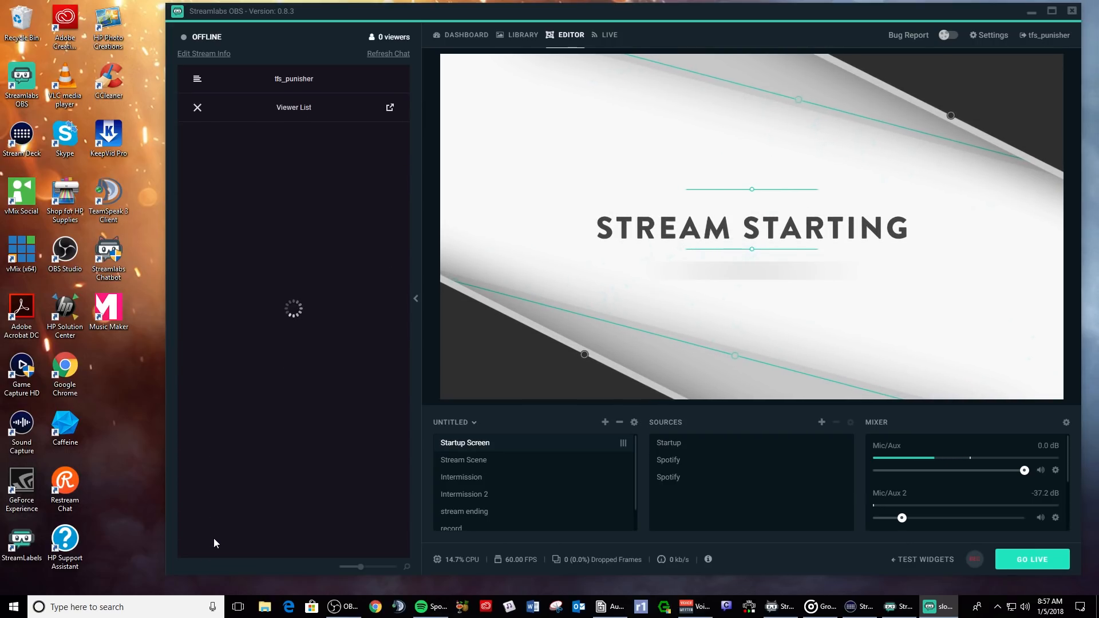
{"action": "left_click", "coordinate": [198, 107]}
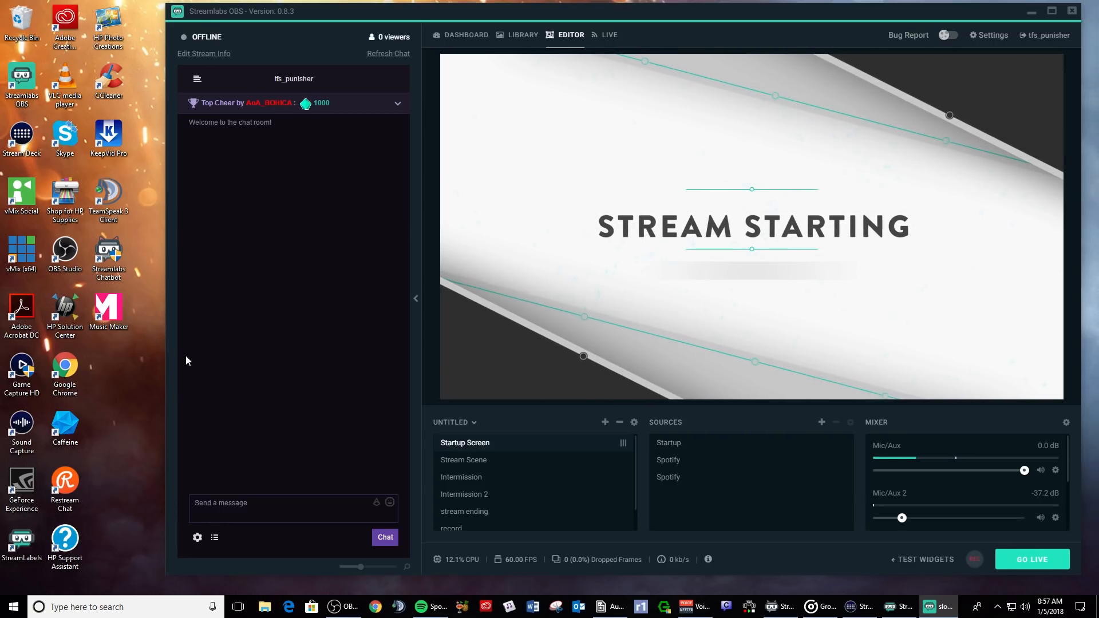
{"action": "left_click", "coordinate": [197, 538]}
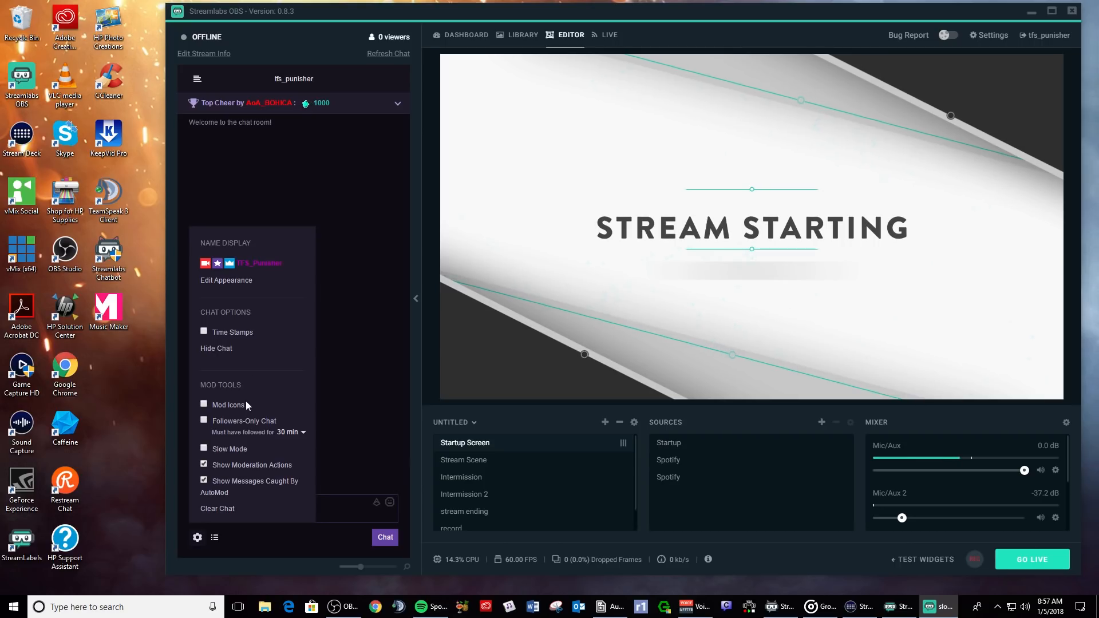
{"action": "left_click", "coordinate": [197, 538]}
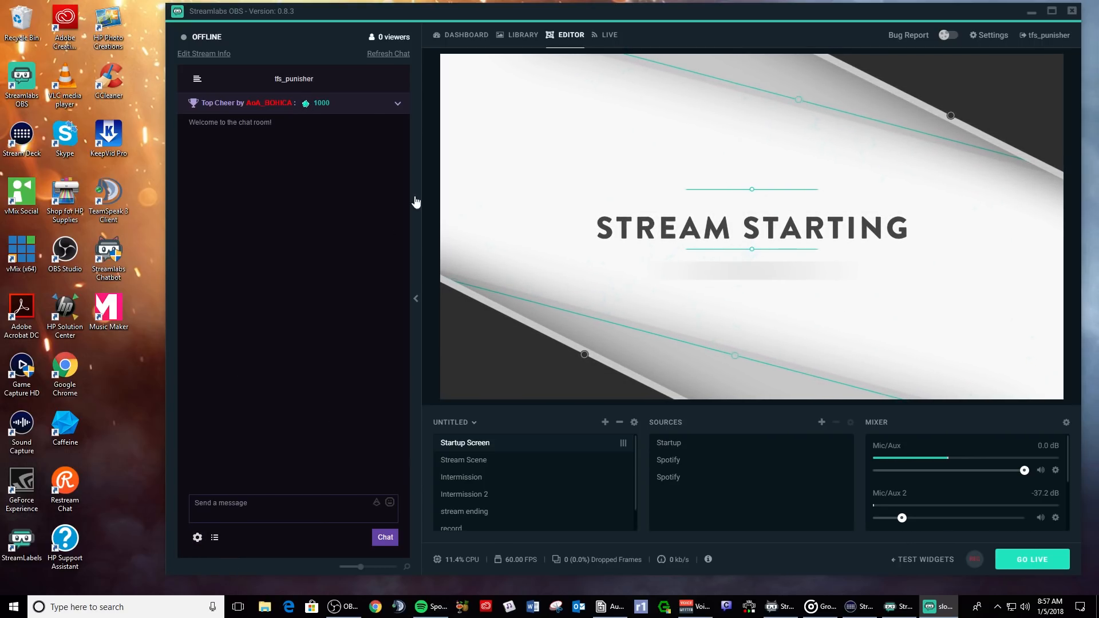
- In Update Stream Info, enable optimized encoder settings, keep Battlefield 1 and Medium profile, then cancel
{"action": "left_click", "coordinate": [204, 53]}
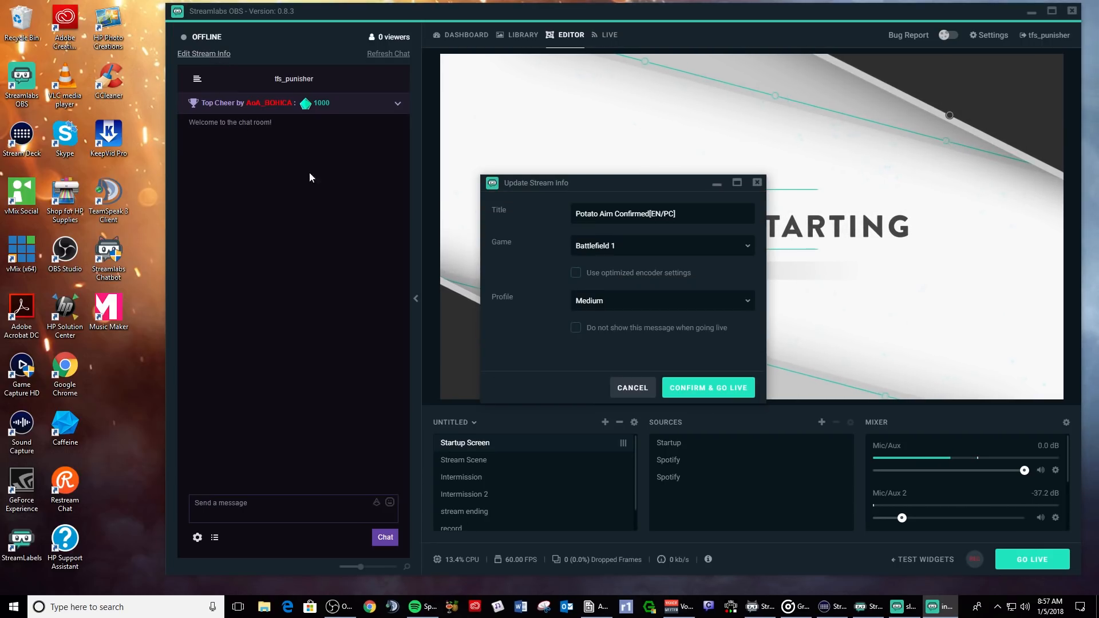
{"action": "left_click_drag", "start_coordinate": [532, 183], "coordinate": [533, 158]}
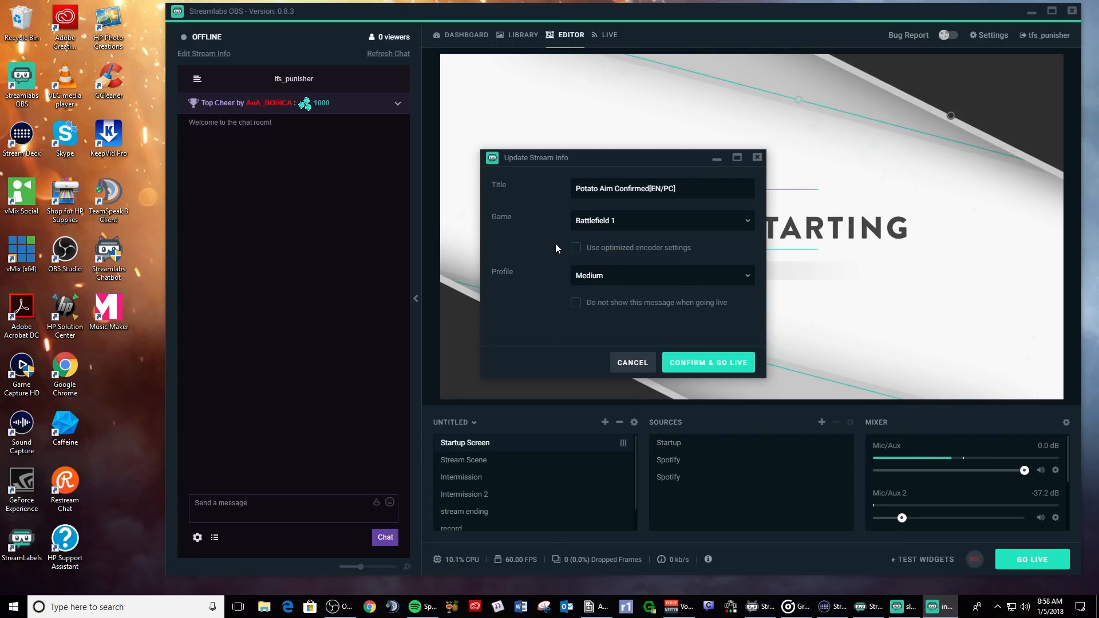
{"action": "left_click", "coordinate": [574, 249]}
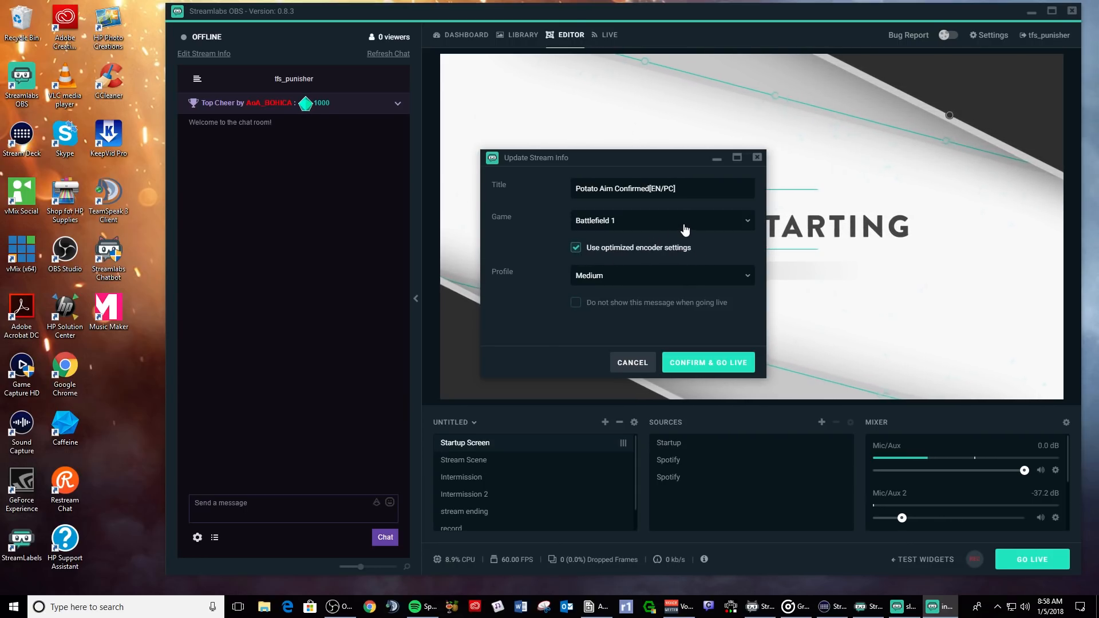
{"action": "left_click", "coordinate": [634, 227]}
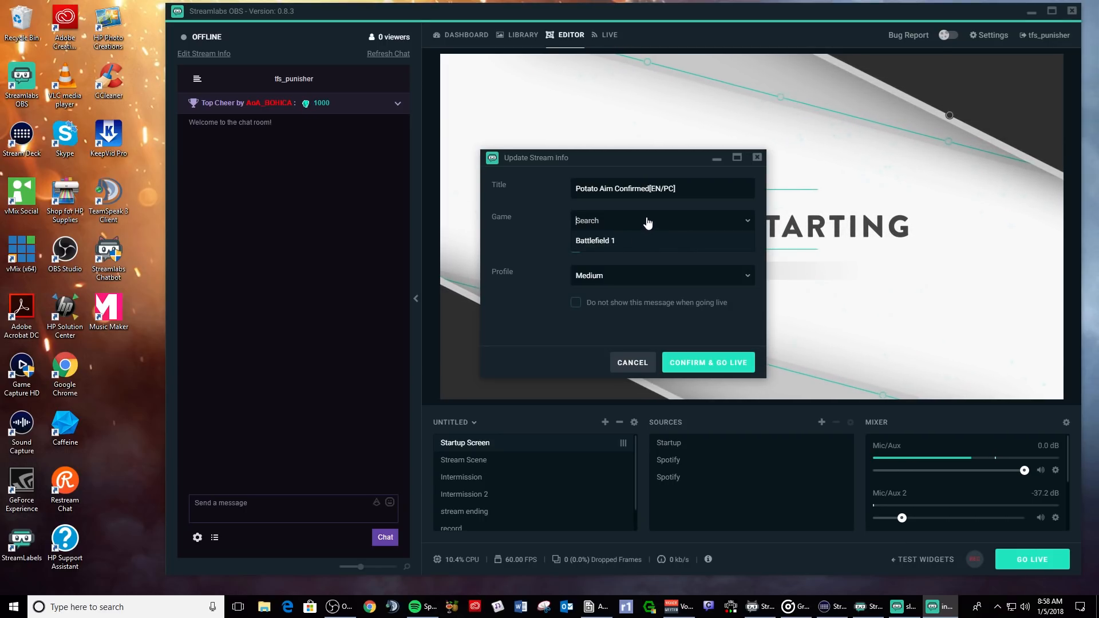
{"action": "left_click", "coordinate": [615, 261]}
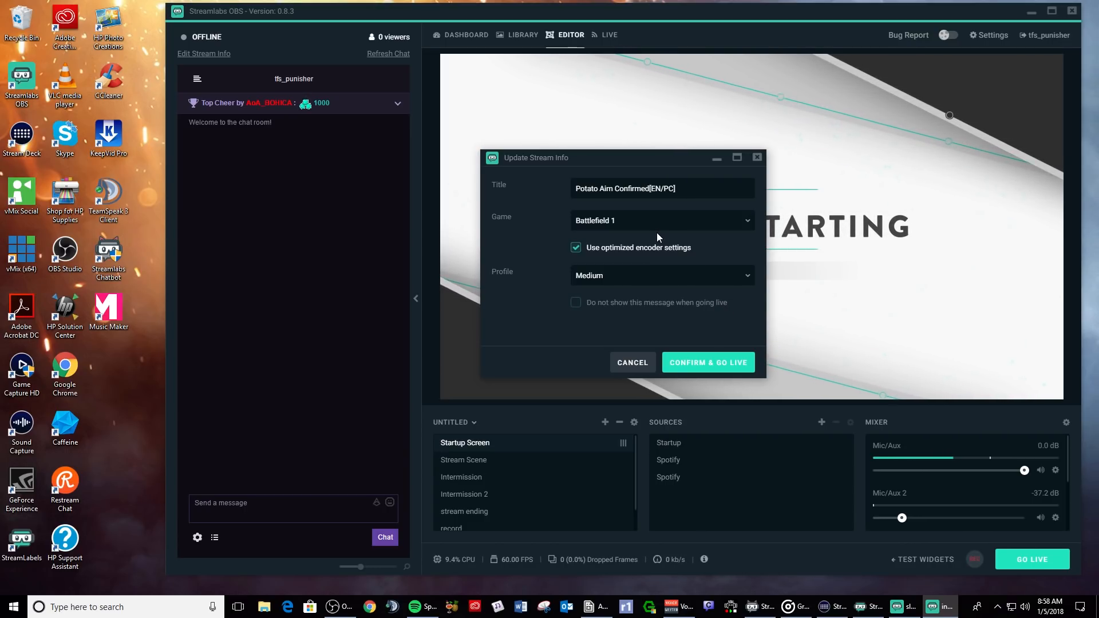
{"action": "left_click_drag", "start_coordinate": [681, 158], "coordinate": [649, 156]}
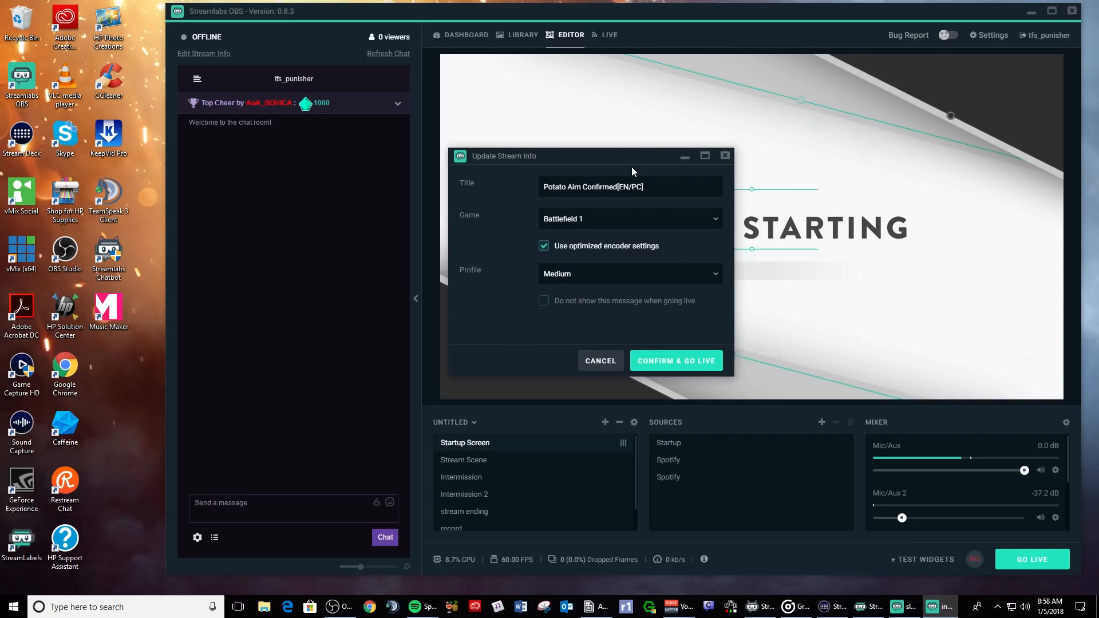
{"action": "left_click", "coordinate": [610, 279]}
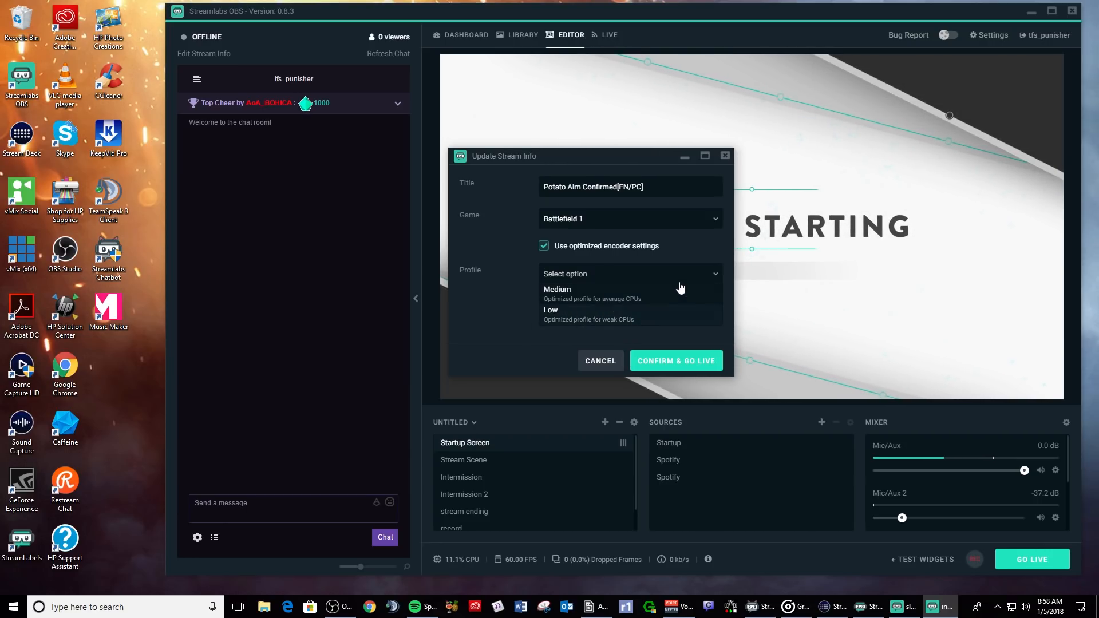
{"action": "left_click", "coordinate": [598, 294]}
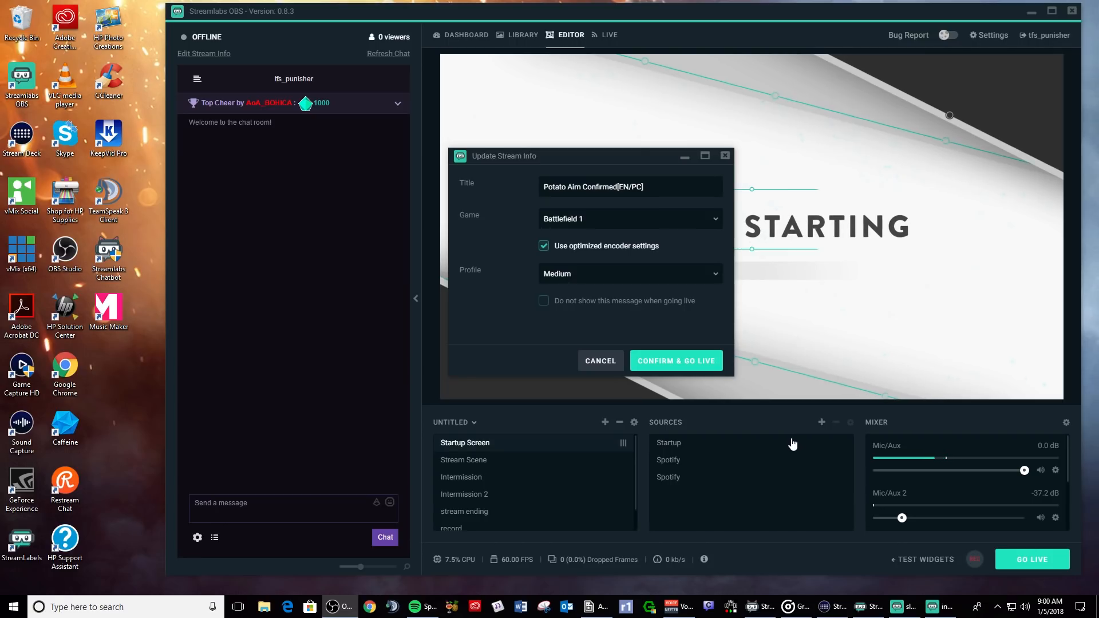
{"action": "left_click", "coordinate": [597, 356]}
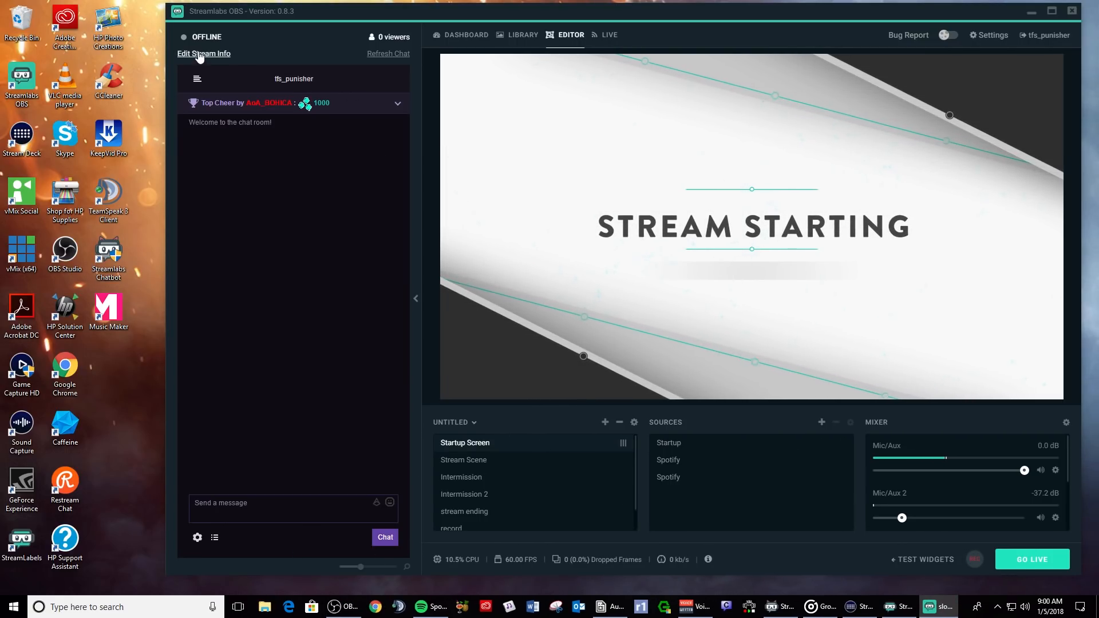
- In General settings, turn on start/stop stream confirmations, auto-recording and keep-recording-after-stream
{"action": "left_click", "coordinate": [986, 35]}
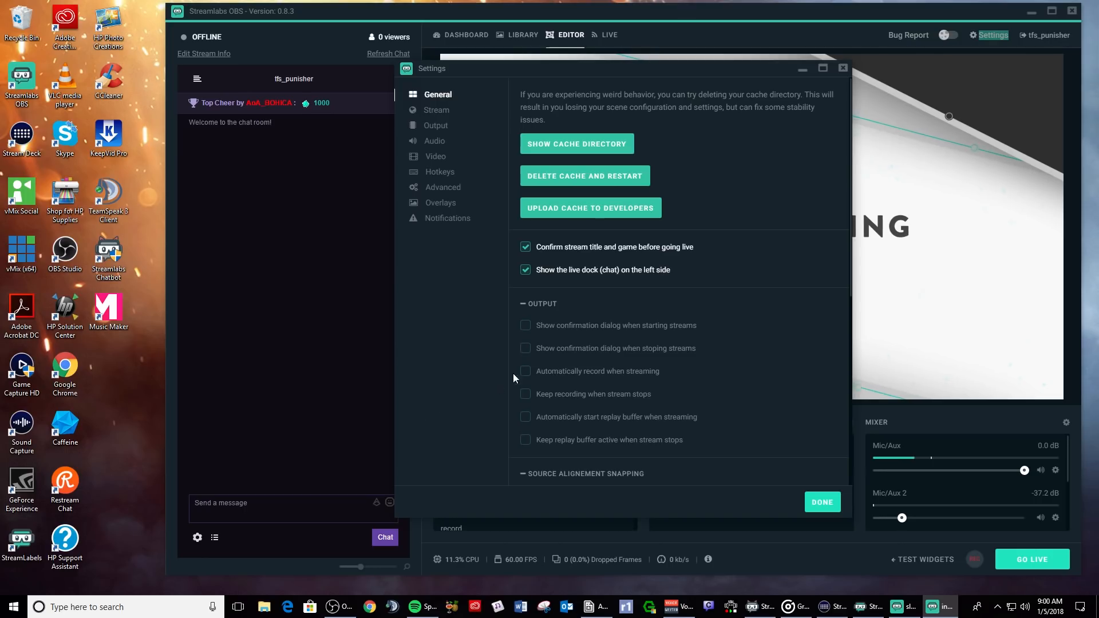
{"action": "left_click", "coordinate": [525, 327]}
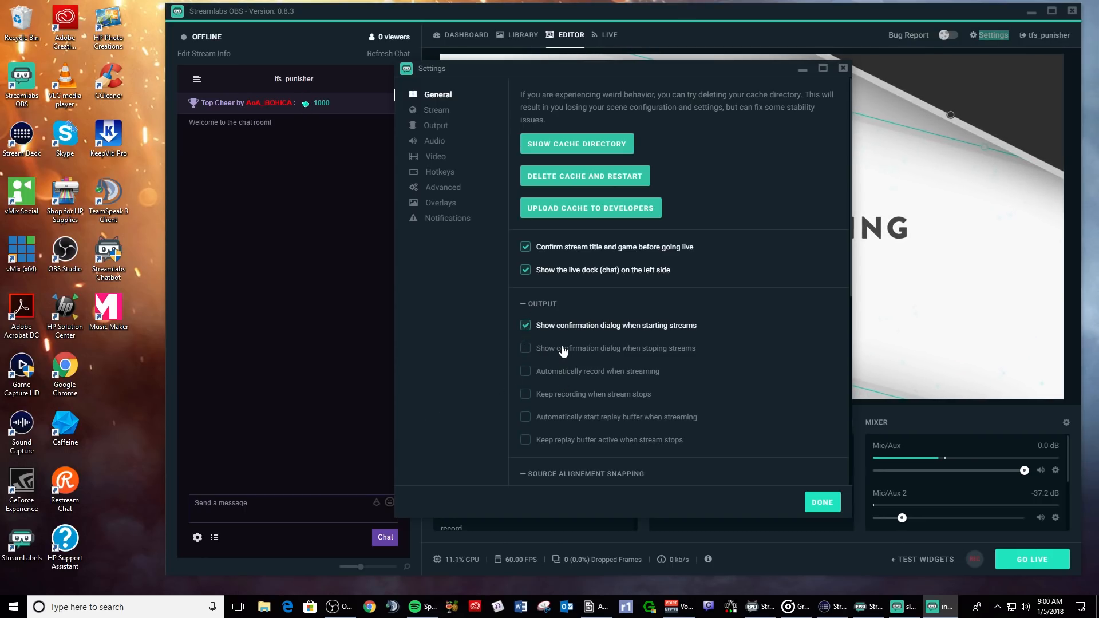
{"action": "left_click", "coordinate": [527, 348]}
{"action": "left_click", "coordinate": [526, 348]}
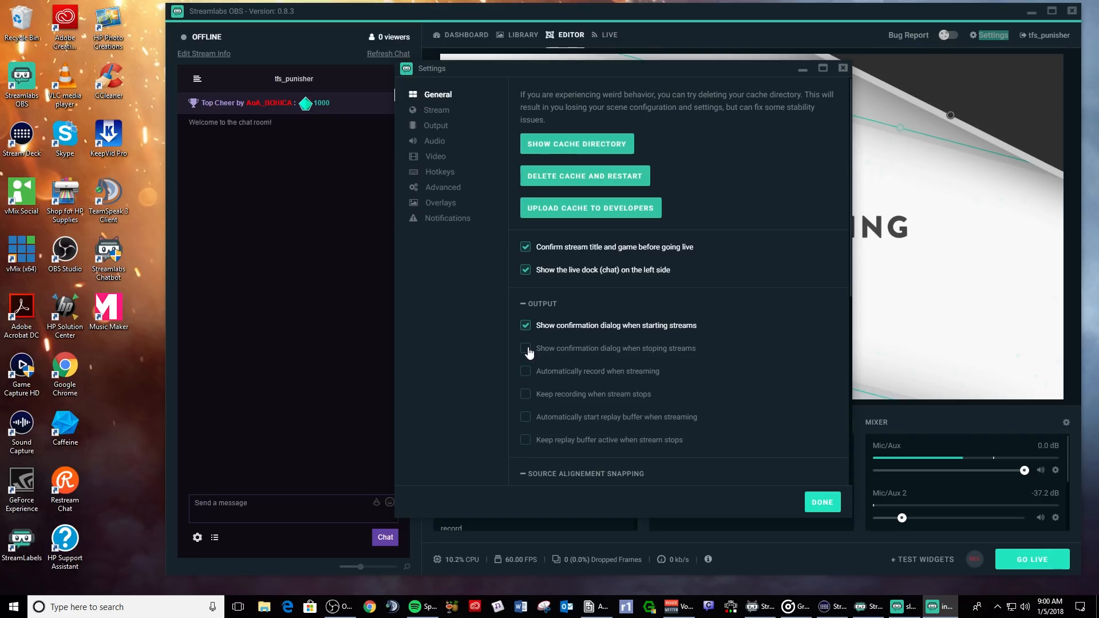
{"action": "left_click", "coordinate": [526, 348]}
{"action": "left_click", "coordinate": [530, 371]}
{"action": "left_click", "coordinate": [525, 395]}
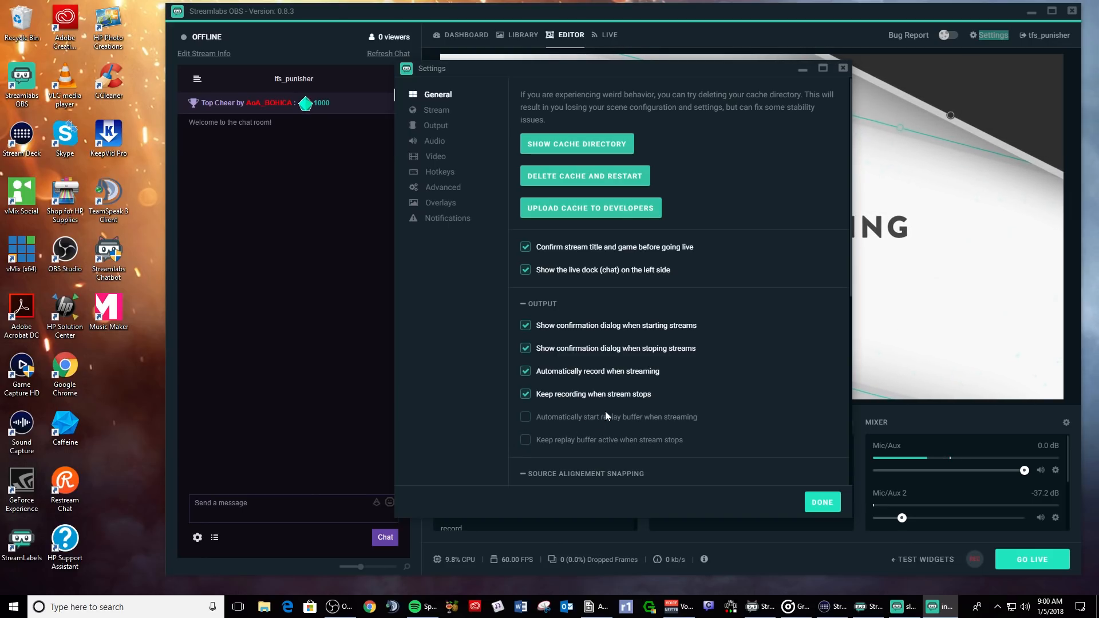
- Turn all those Output options back off, leaving every checkbox unchecked
{"action": "scroll", "coordinate": [606, 411], "scroll_direction": "down", "scroll_amount": 3}
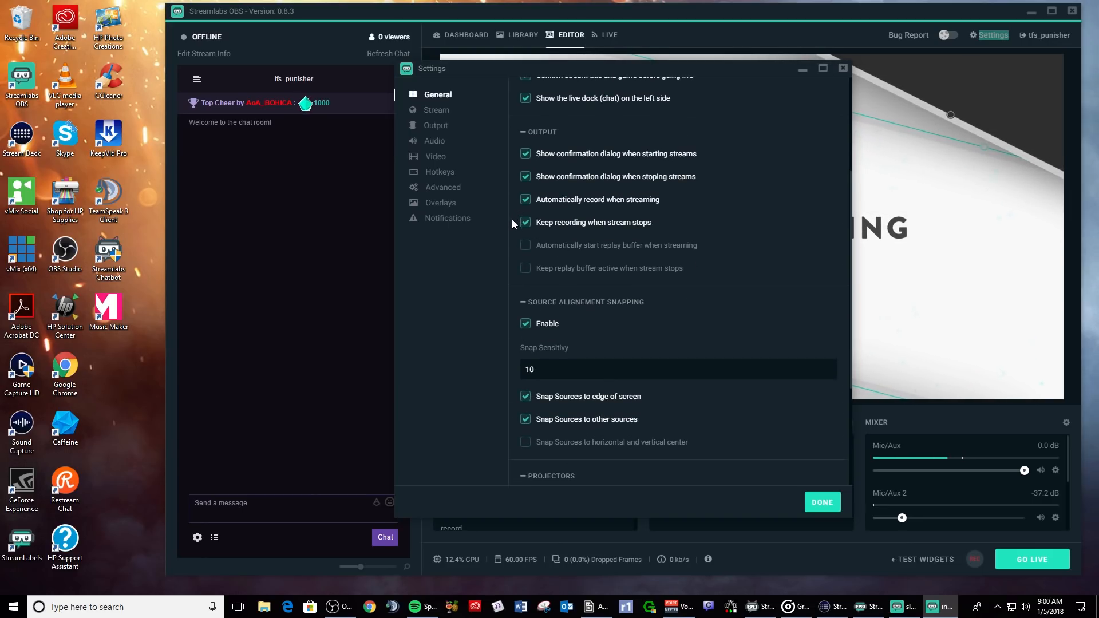
{"action": "left_click", "coordinate": [525, 223]}
{"action": "left_click", "coordinate": [524, 198]}
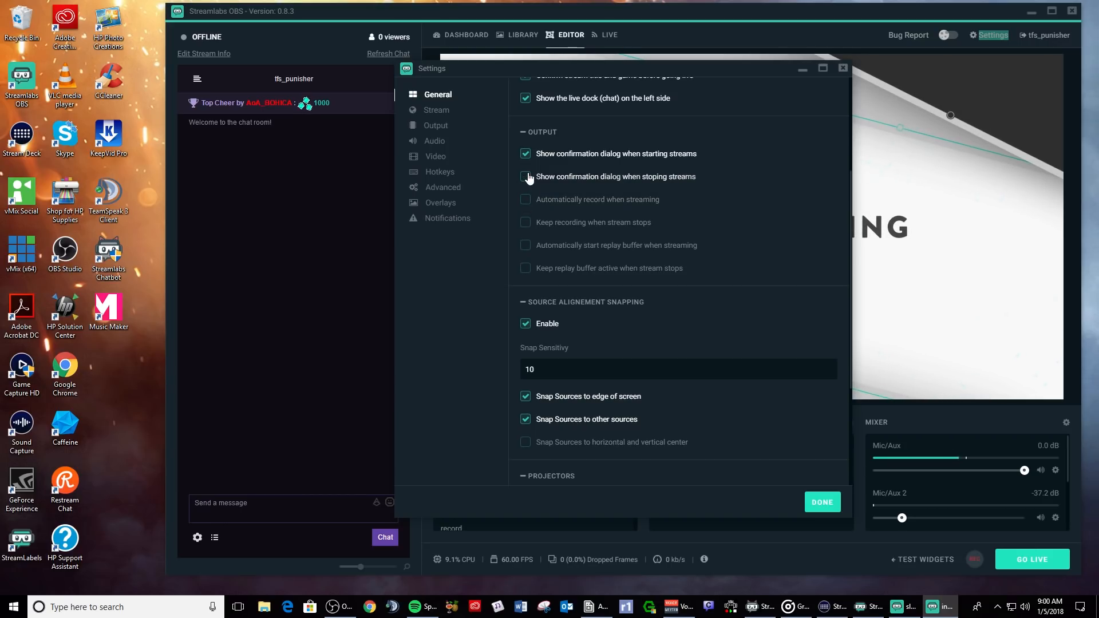
{"action": "left_click", "coordinate": [525, 177]}
{"action": "left_click", "coordinate": [525, 154]}
{"action": "scroll", "coordinate": [544, 209], "scroll_direction": "down", "scroll_amount": 3}
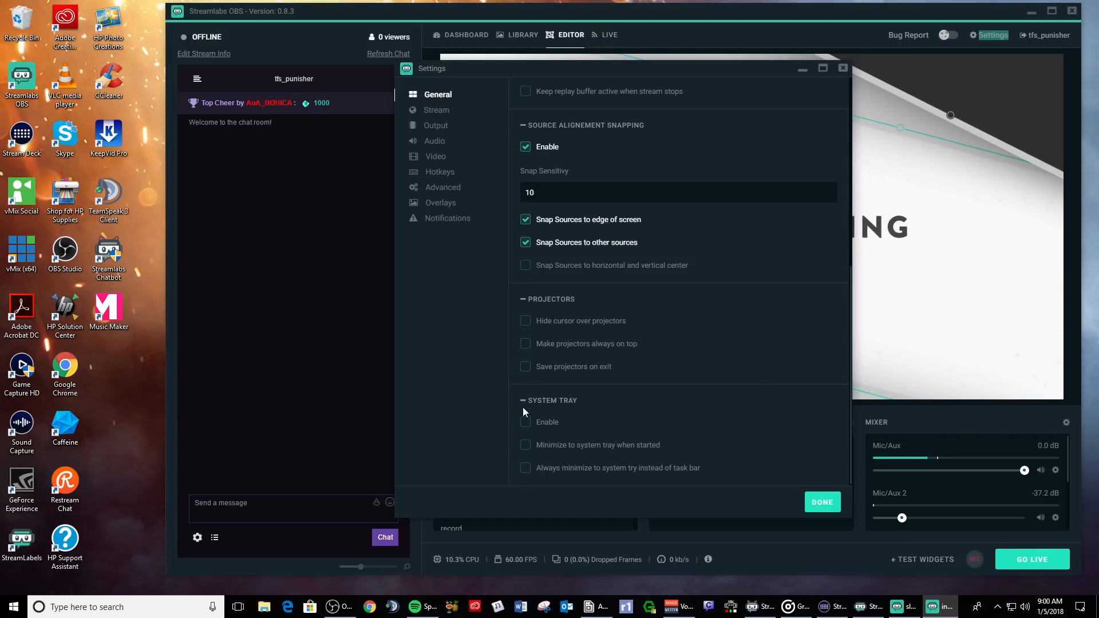
{"action": "scroll", "coordinate": [599, 396], "scroll_direction": "up", "scroll_amount": 6}
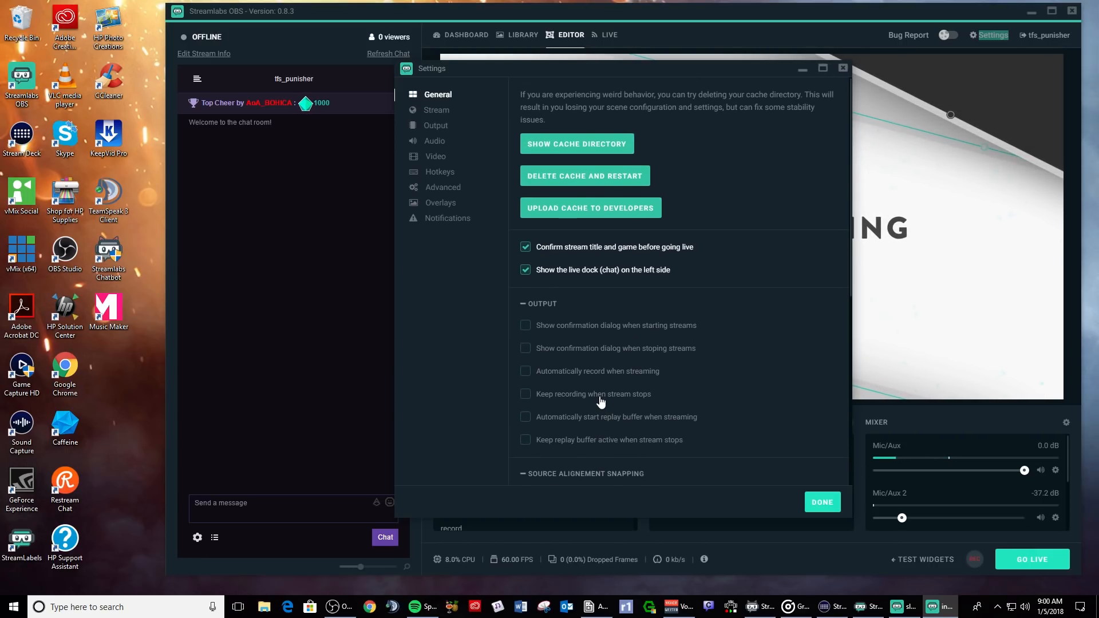
- On the Stream page, try Streaming Services with Twitch, then restore Custom Streaming Server and close Settings
{"action": "left_click", "coordinate": [443, 112]}
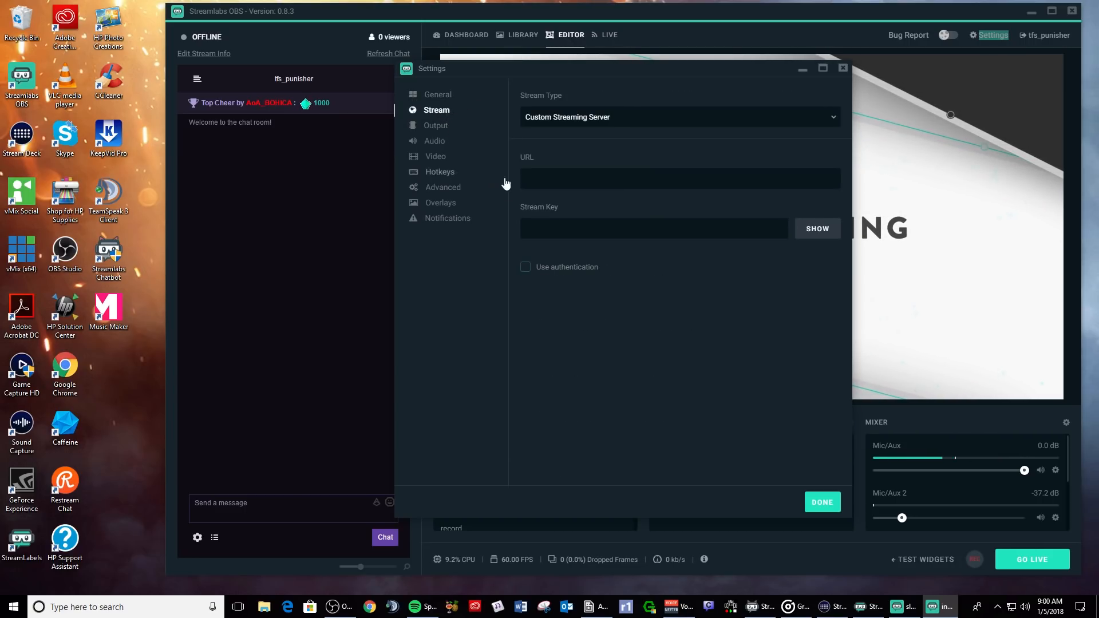
{"action": "left_click", "coordinate": [832, 114]}
{"action": "left_click", "coordinate": [832, 115]}
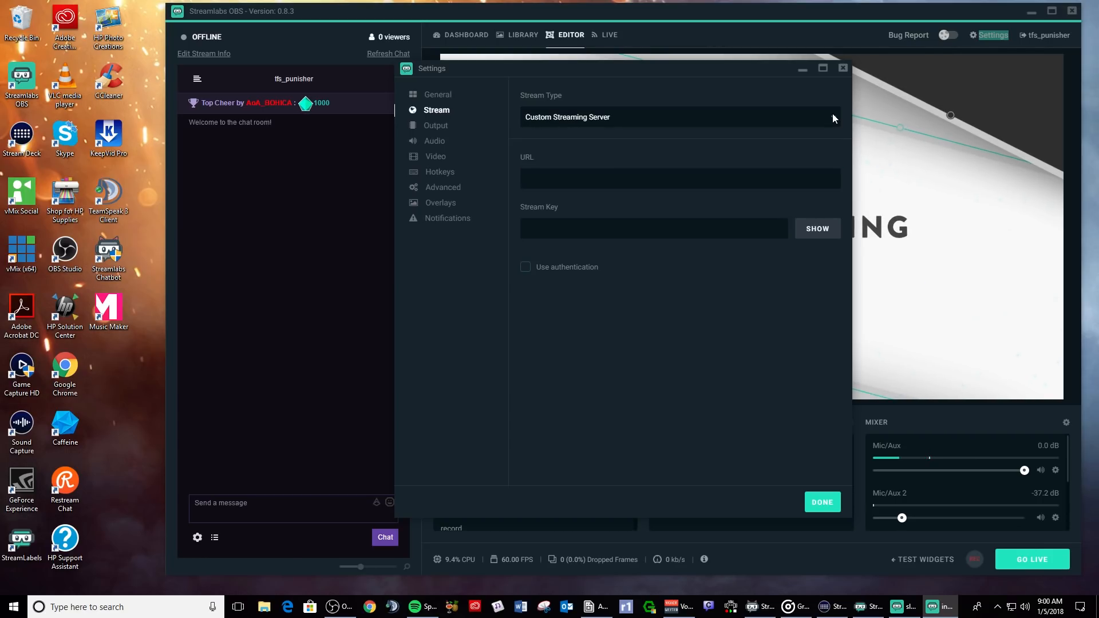
{"action": "left_click", "coordinate": [740, 119]}
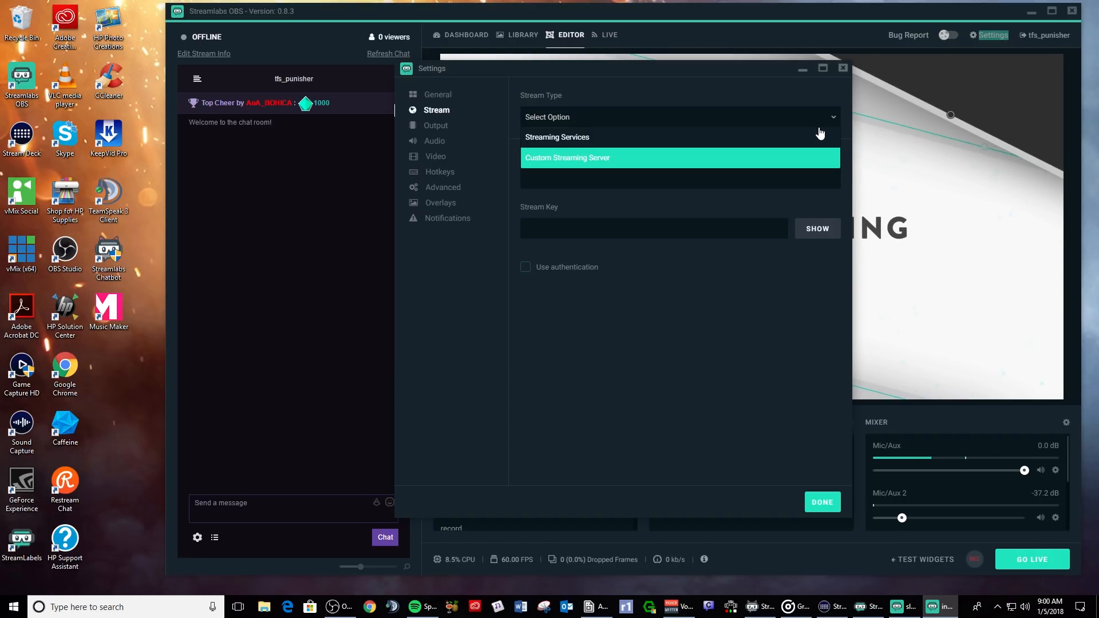
{"action": "left_click", "coordinate": [731, 120]}
{"action": "left_click", "coordinate": [731, 120]}
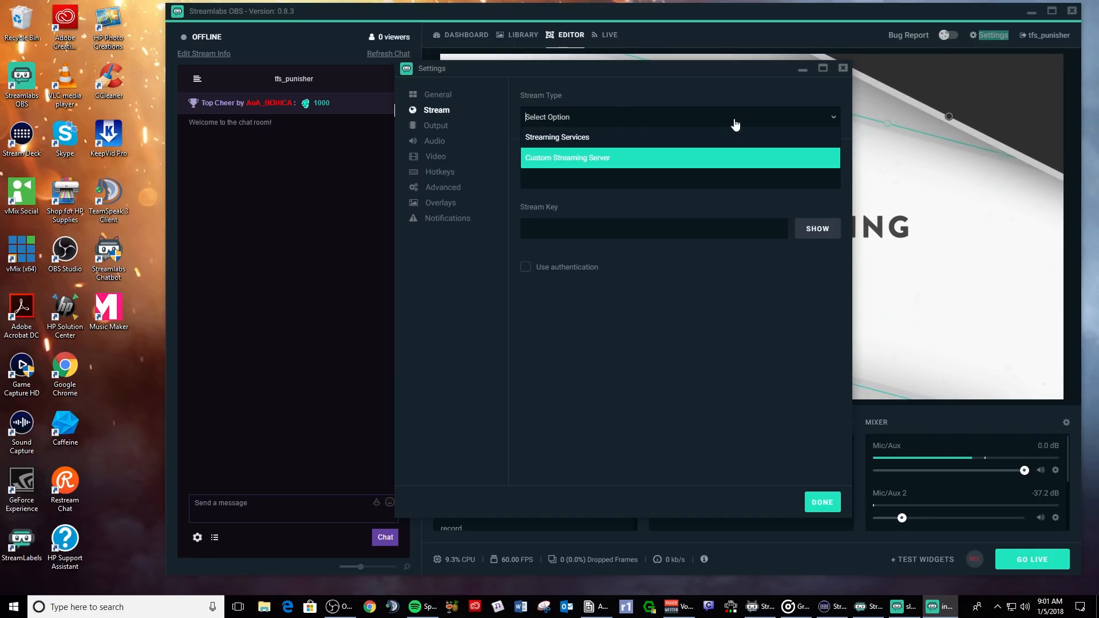
{"action": "left_click", "coordinate": [573, 144]}
{"action": "left_click", "coordinate": [650, 177]}
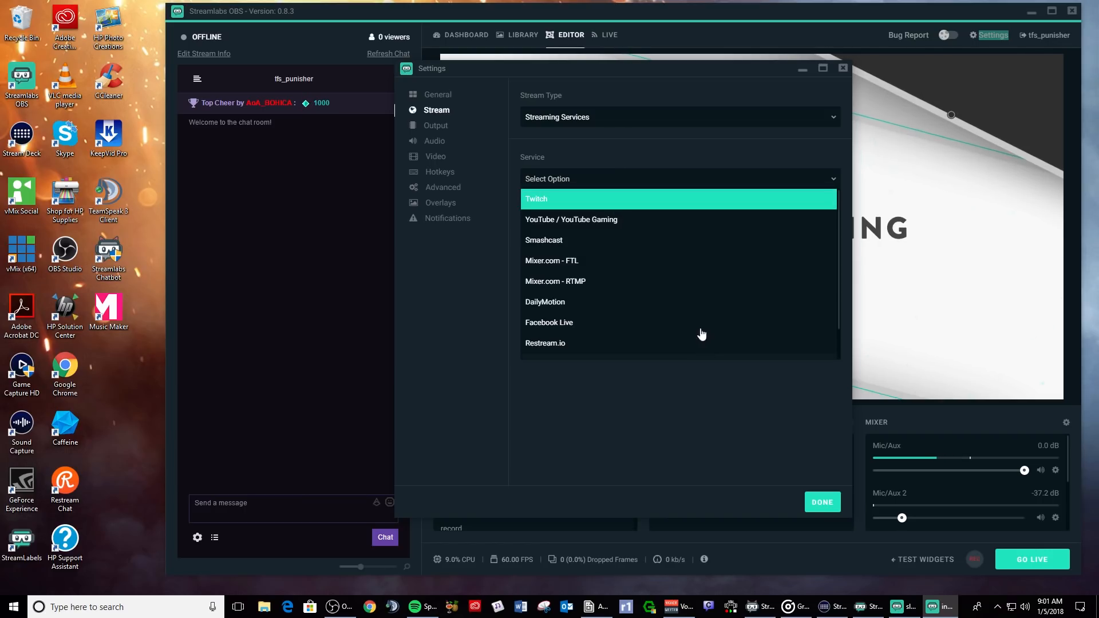
{"action": "left_click", "coordinate": [692, 121]}
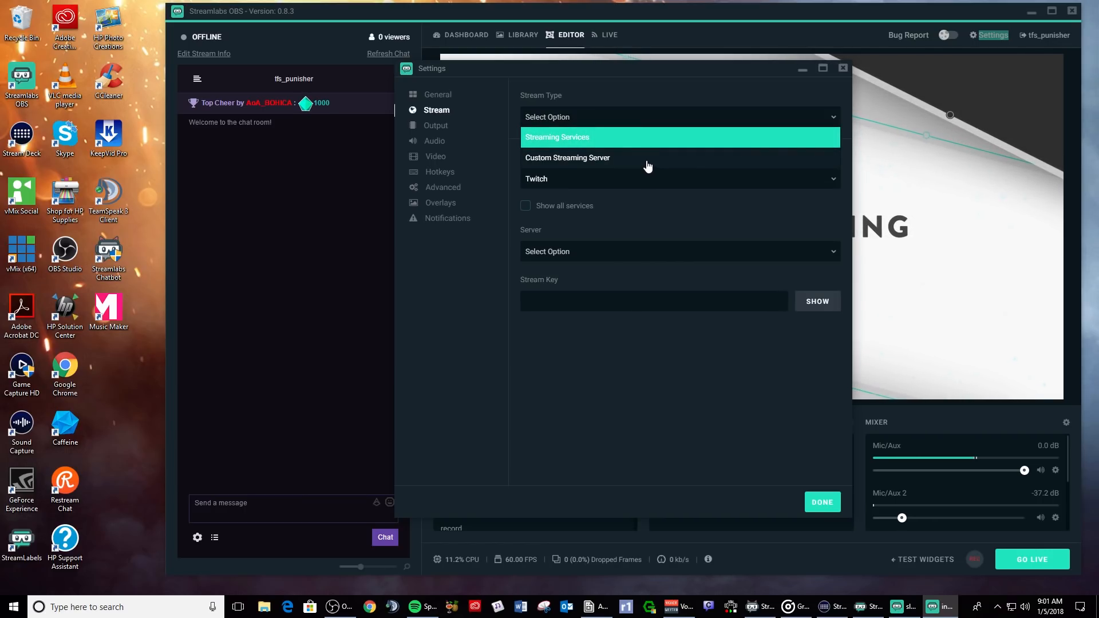
{"action": "left_click", "coordinate": [647, 160]}
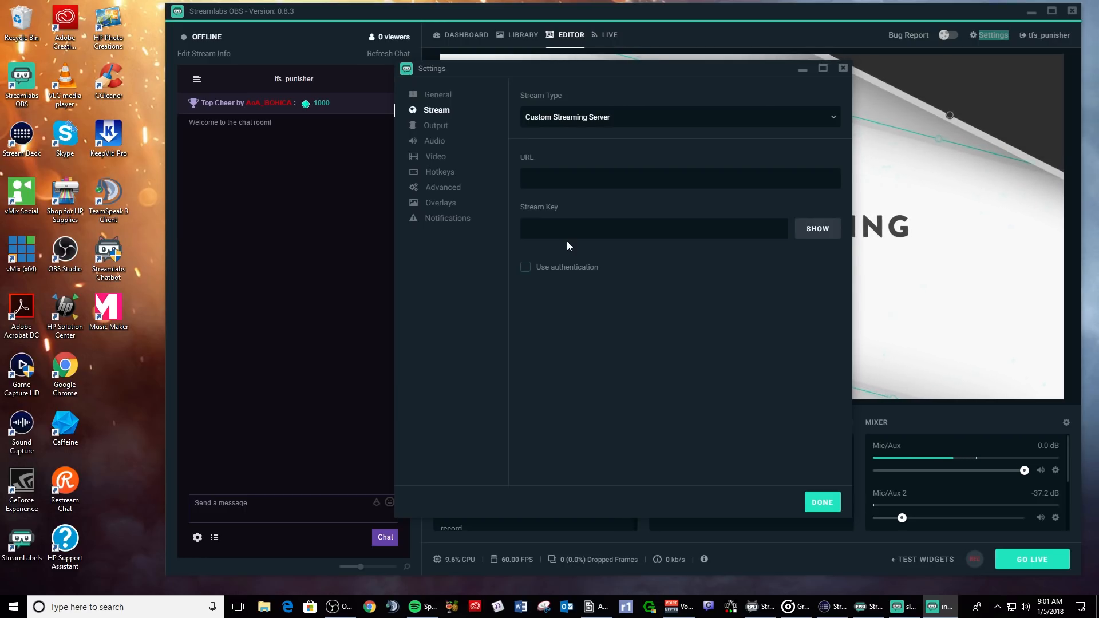
{"action": "left_click", "coordinate": [813, 507]}
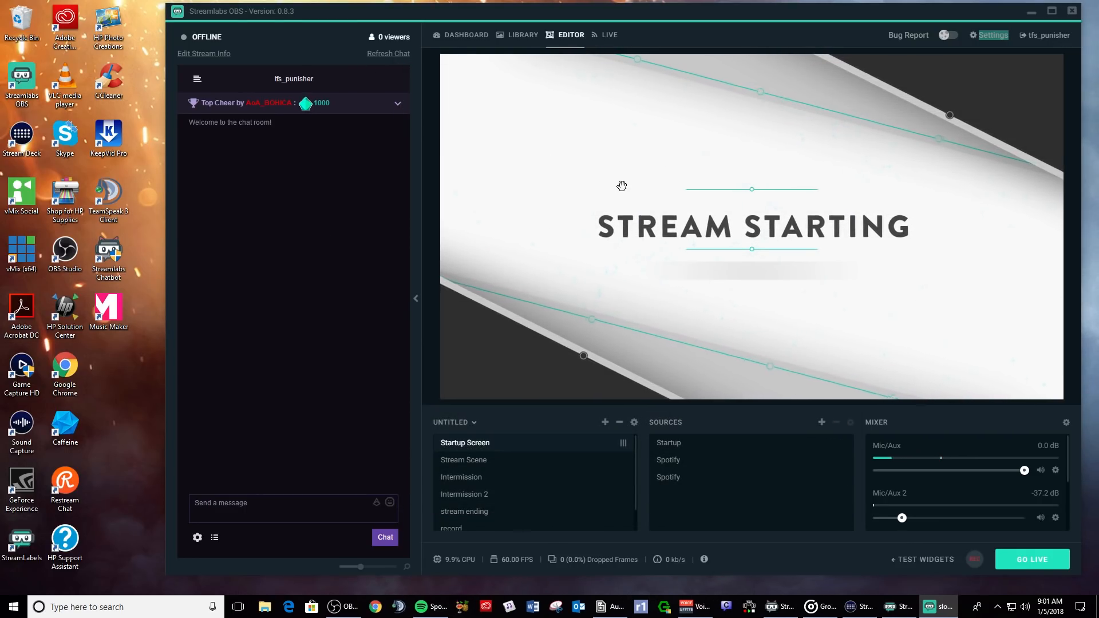
- Shift the Streamlabs OBS window further left on the desktop, scrolling through the scene list
{"action": "left_click_drag", "start_coordinate": [683, 11], "coordinate": [617, 16]}
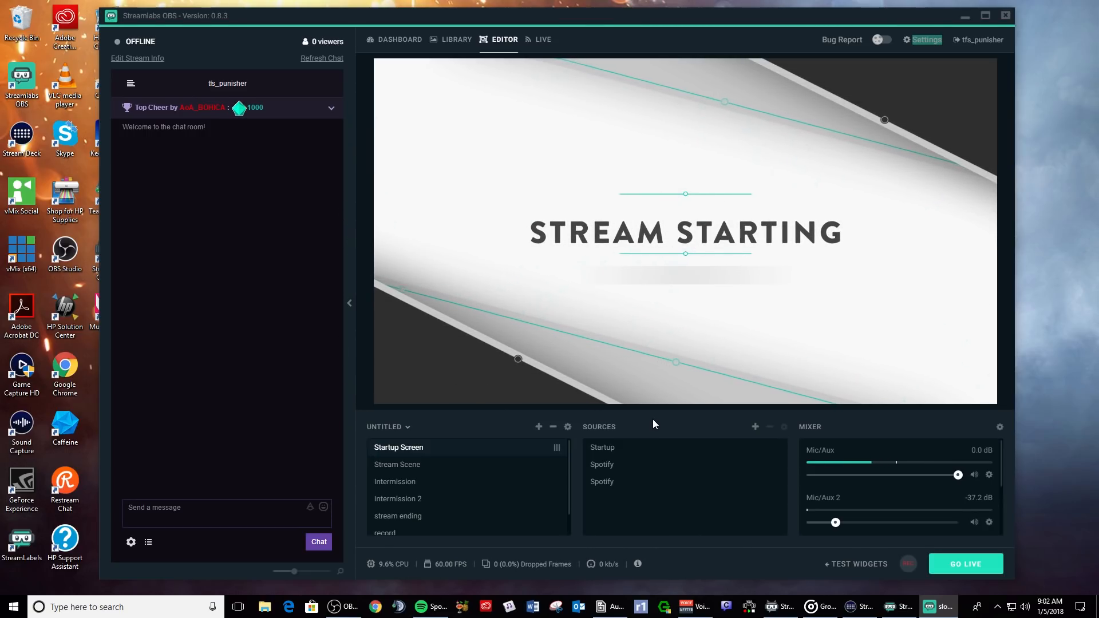
{"action": "scroll", "coordinate": [558, 491], "scroll_direction": "down", "scroll_amount": 2}
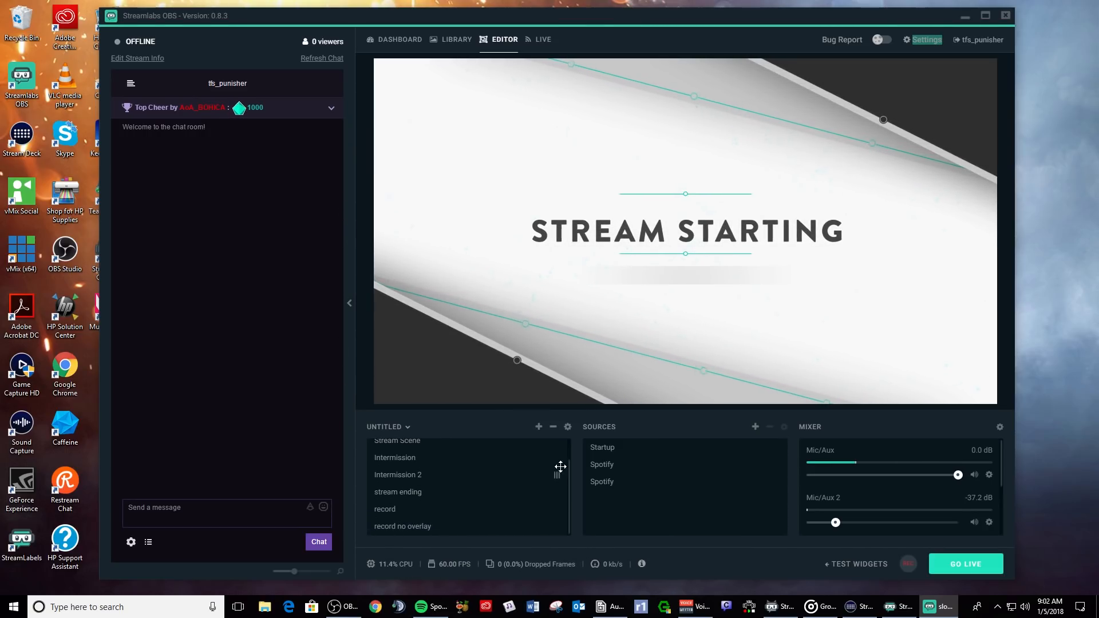
{"action": "scroll", "coordinate": [560, 466], "scroll_direction": "up", "scroll_amount": 2}
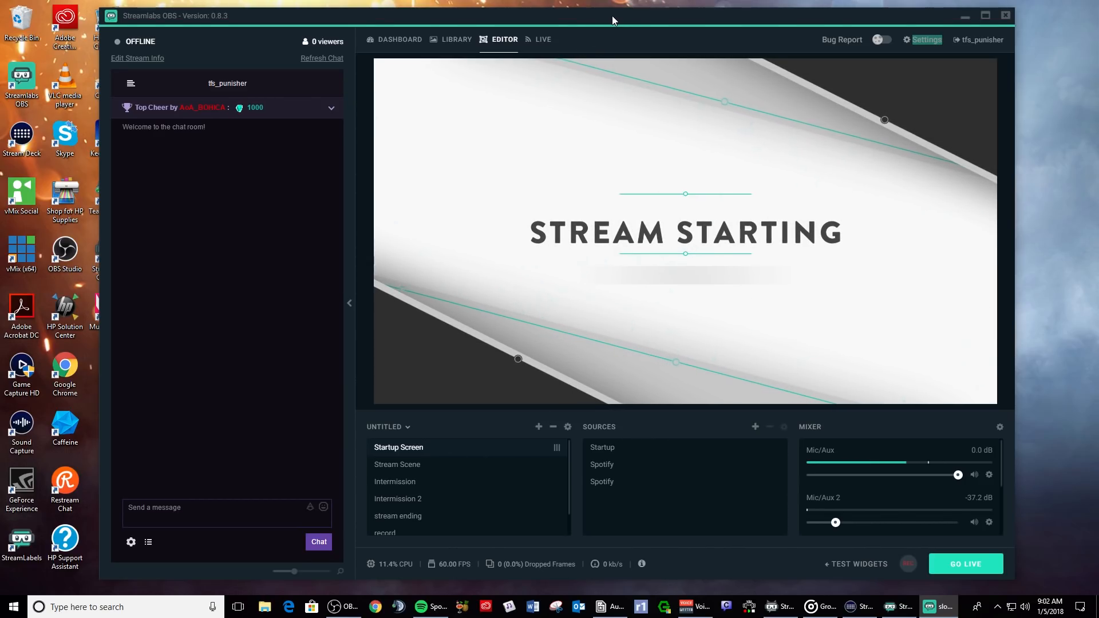
{"action": "left_click_drag", "start_coordinate": [613, 19], "coordinate": [637, 17]}
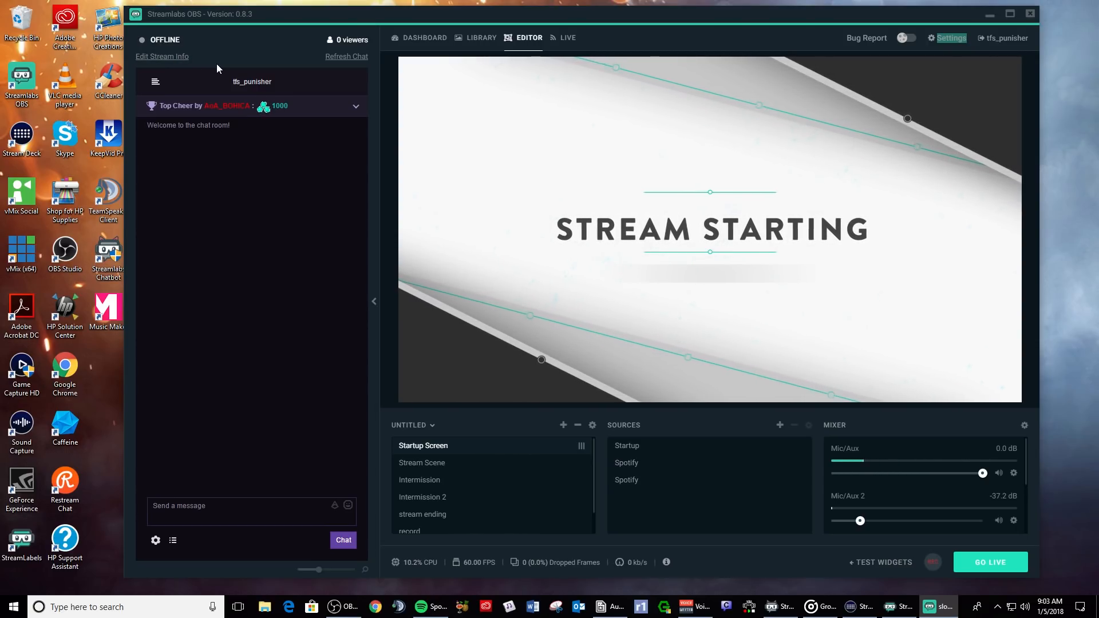
{"action": "left_click_drag", "start_coordinate": [416, 16], "coordinate": [393, 17]}
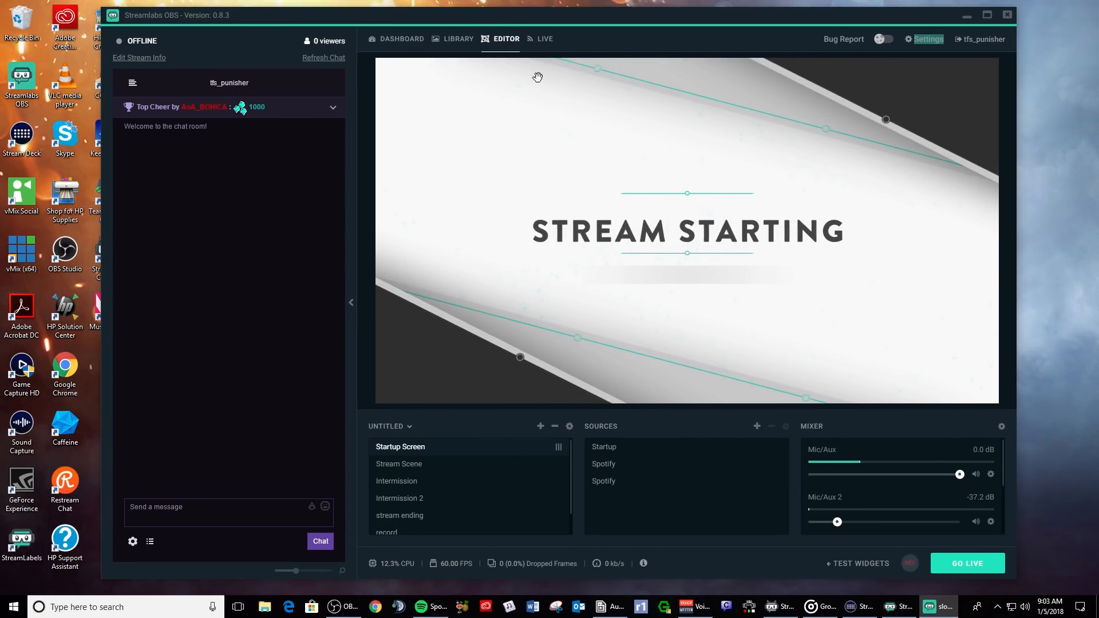
- Switch to the Live view and dismiss the auto-host notice in the chat
{"action": "left_click", "coordinate": [543, 38]}
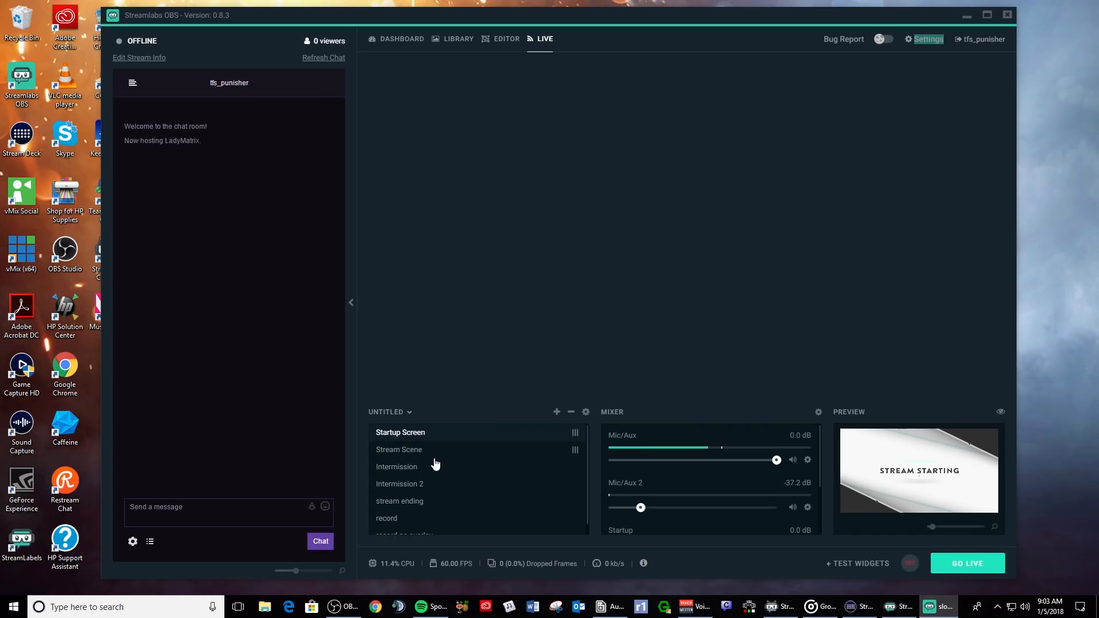
{"action": "scroll", "coordinate": [434, 463], "scroll_direction": "down", "scroll_amount": 1}
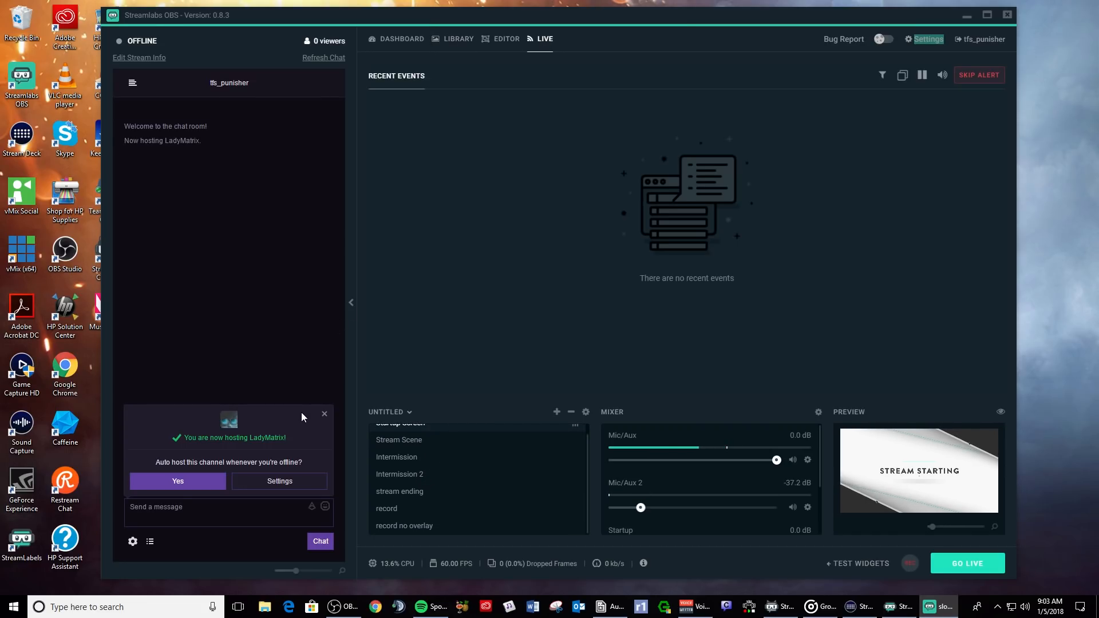
{"action": "left_click", "coordinate": [323, 418]}
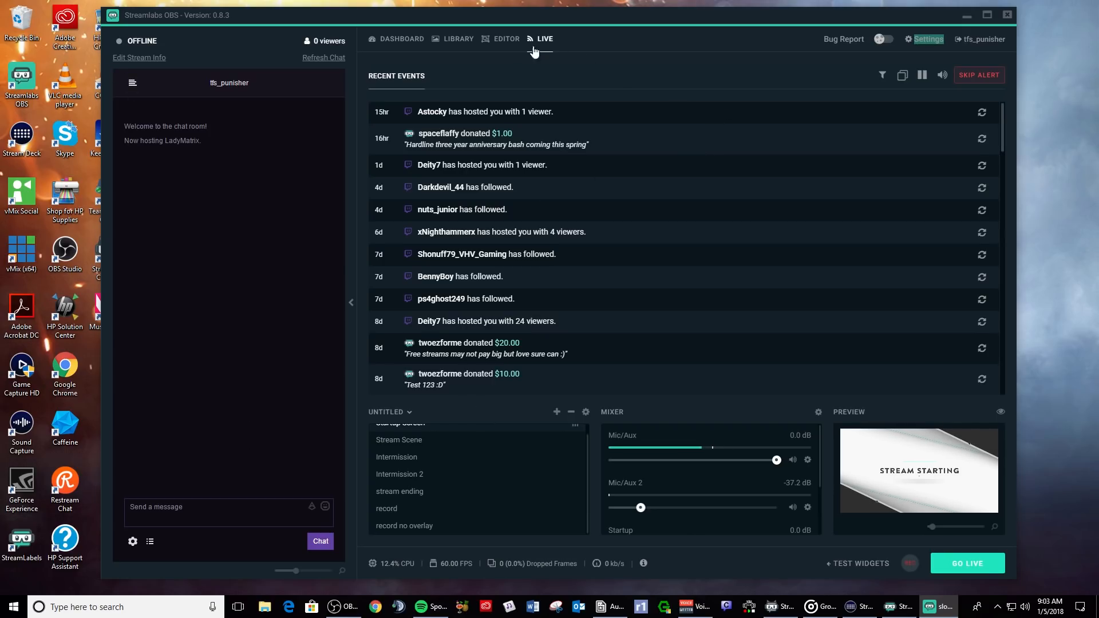
- Return to the Editor, bring up the test widget options and select the Stream Scene
{"action": "left_click", "coordinate": [504, 40]}
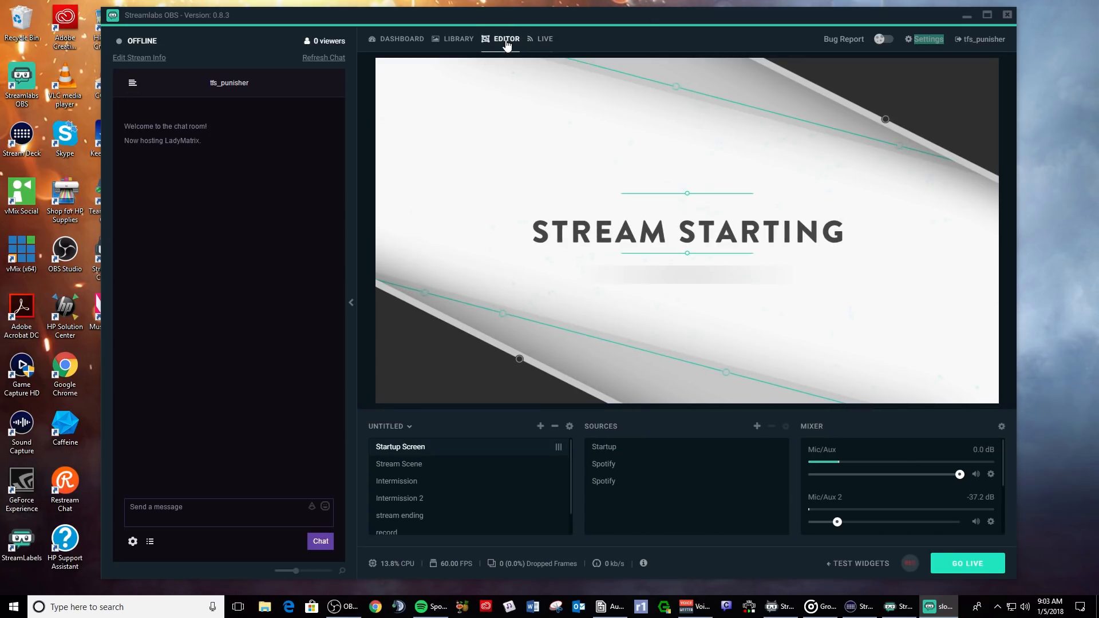
{"action": "left_click", "coordinate": [543, 41]}
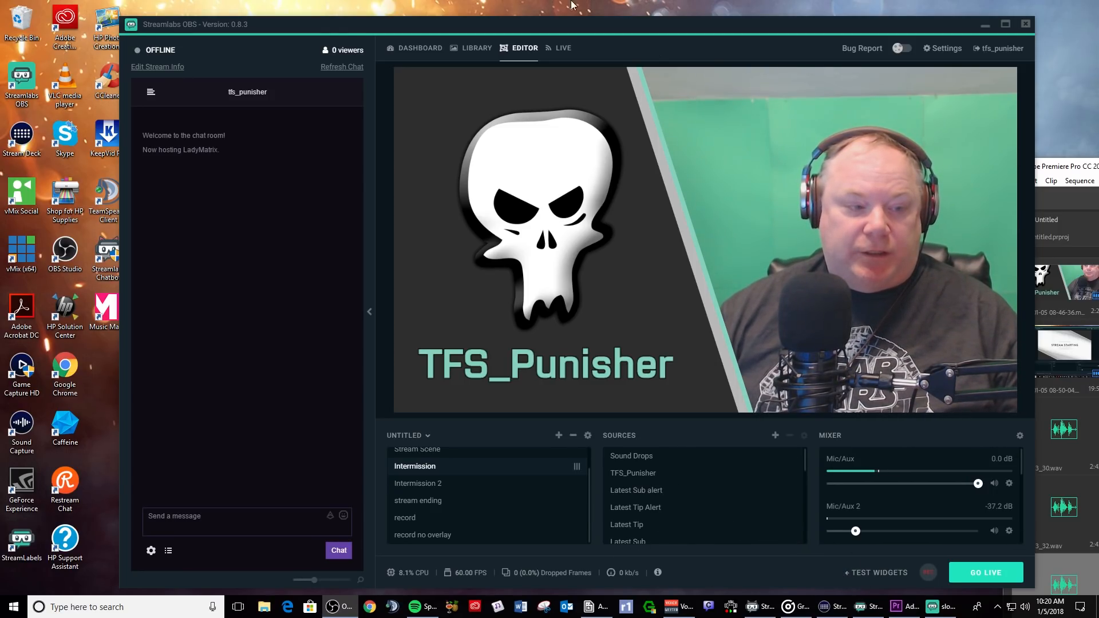
{"action": "left_click", "coordinate": [875, 572]}
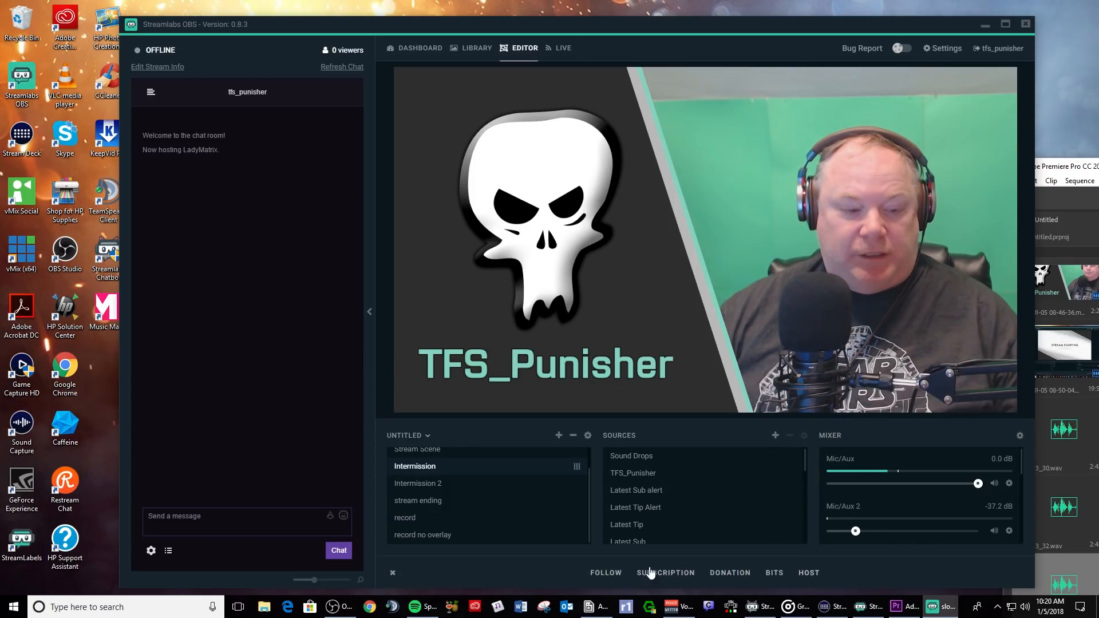
{"action": "left_click", "coordinate": [441, 450]}
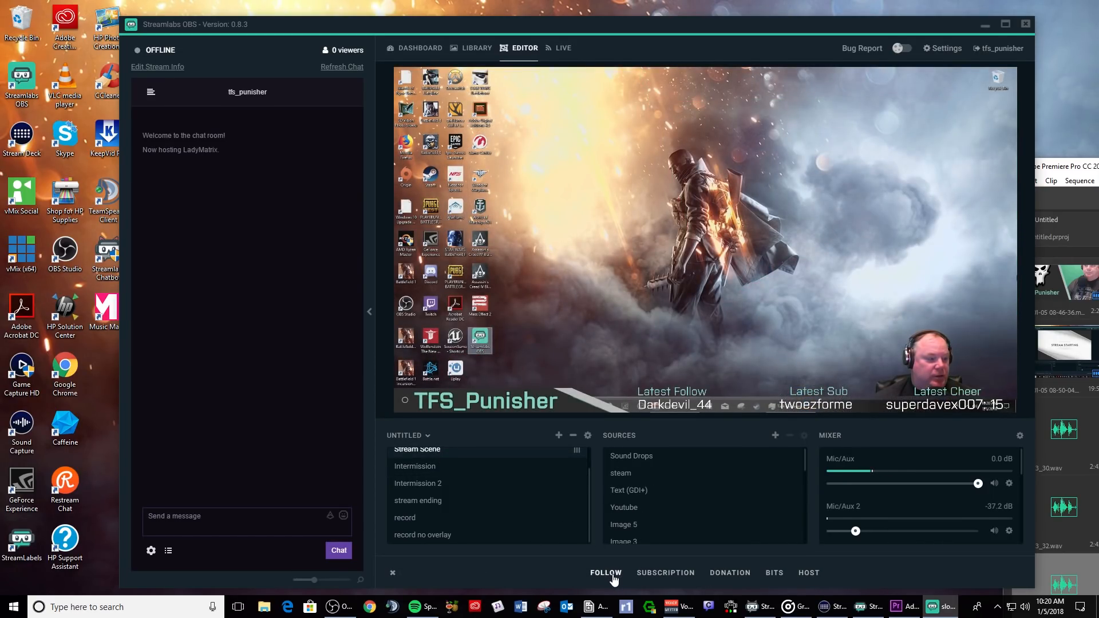
- Fire test Follow, Subscription and Donation alerts on the Stream Scene overlay
{"action": "left_click", "coordinate": [614, 579]}
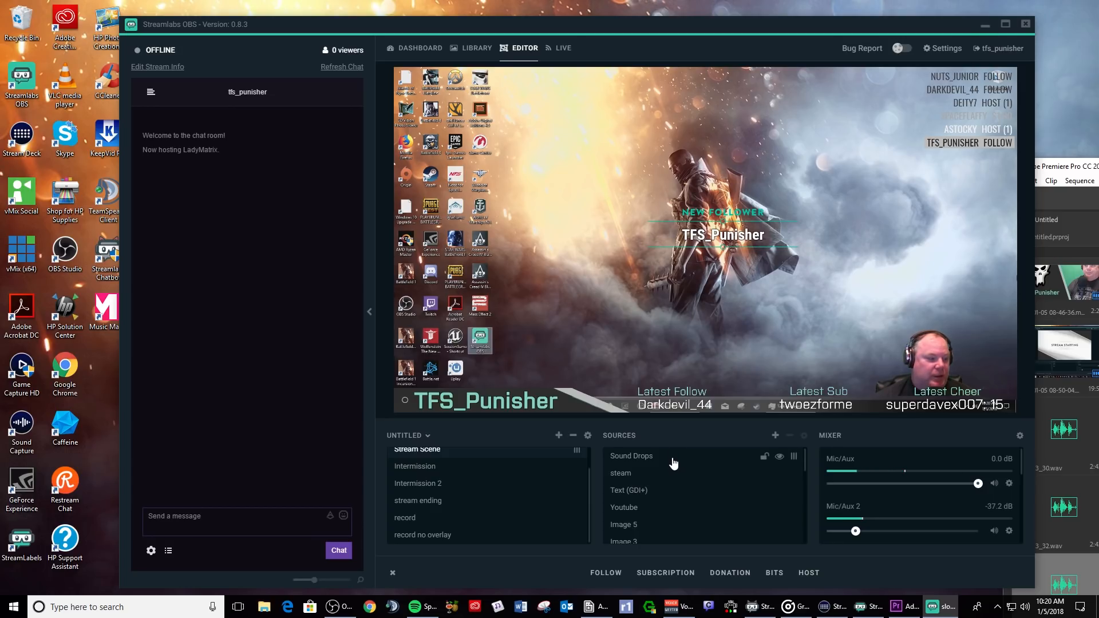
{"action": "left_click", "coordinate": [667, 574]}
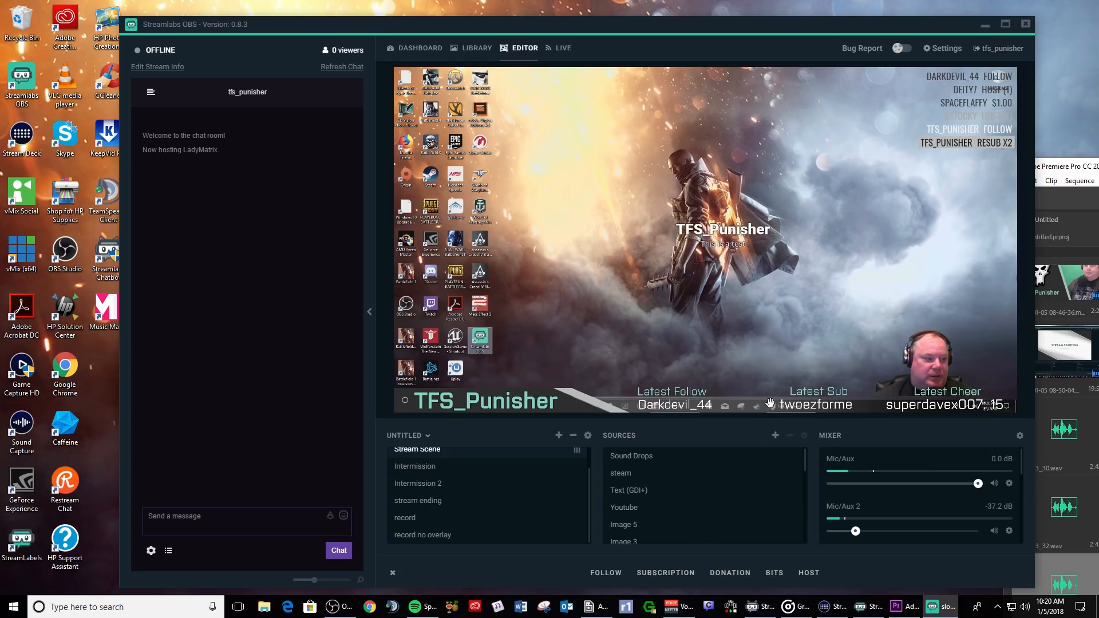
{"action": "left_click", "coordinate": [725, 574]}
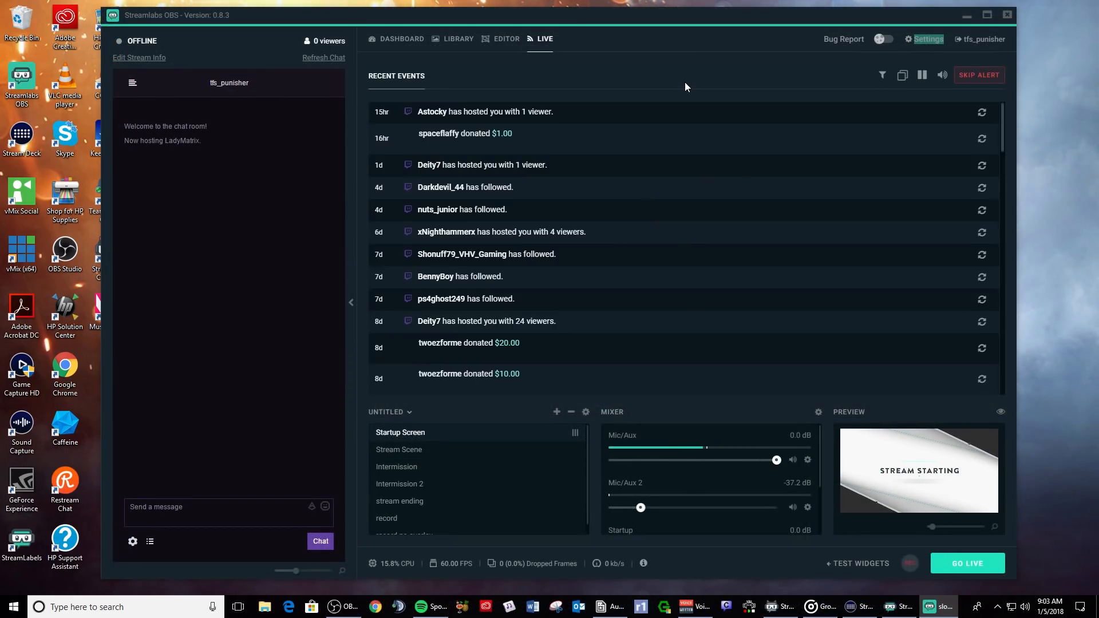
- Visit the Library and Dashboard pages, then return to the Editor showing Stream Starting
{"action": "left_click", "coordinate": [504, 41]}
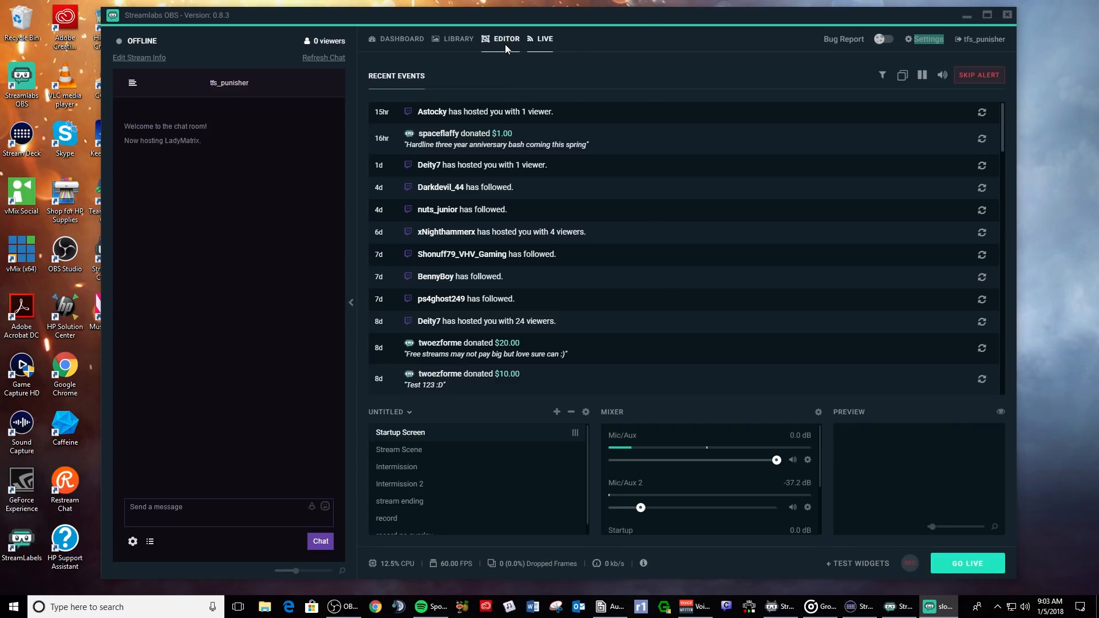
{"action": "left_click", "coordinate": [469, 41]}
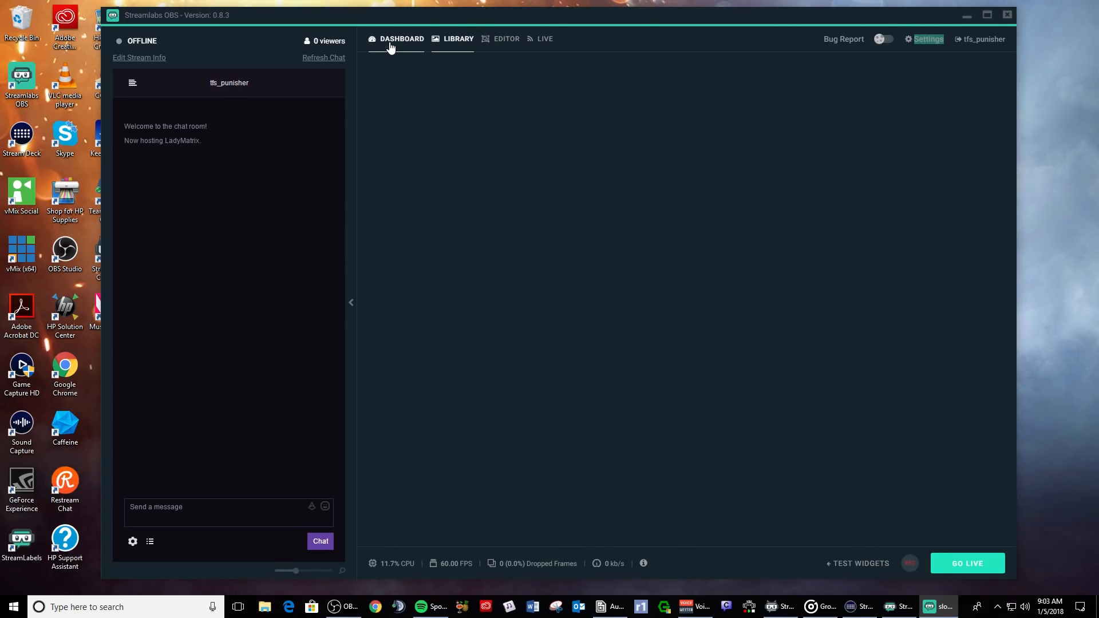
{"action": "left_click", "coordinate": [391, 45]}
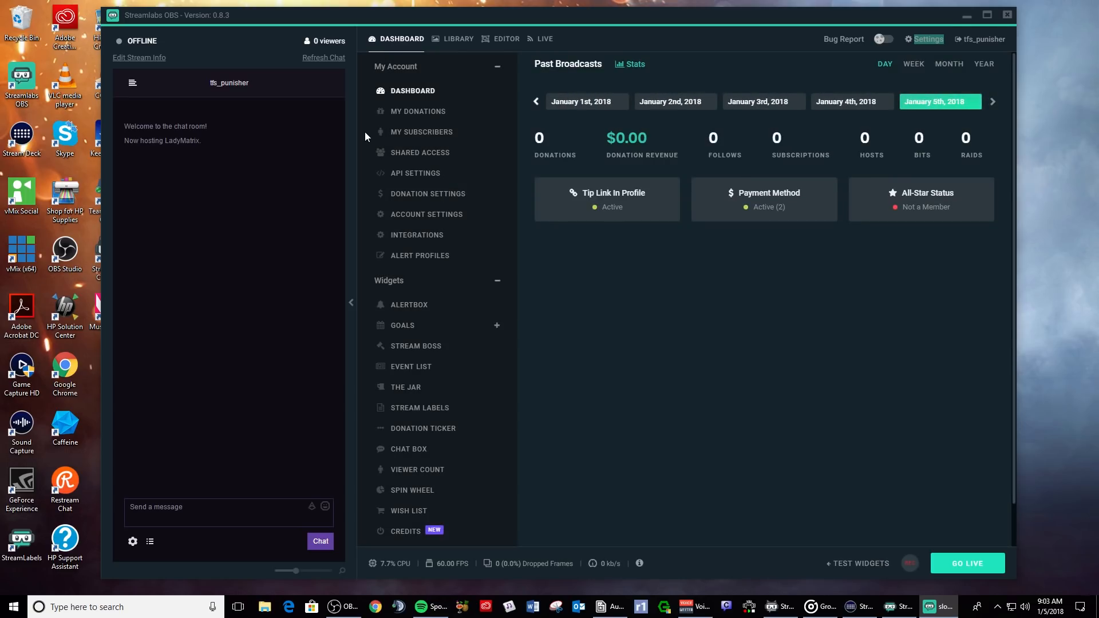
{"action": "left_click", "coordinate": [493, 39]}
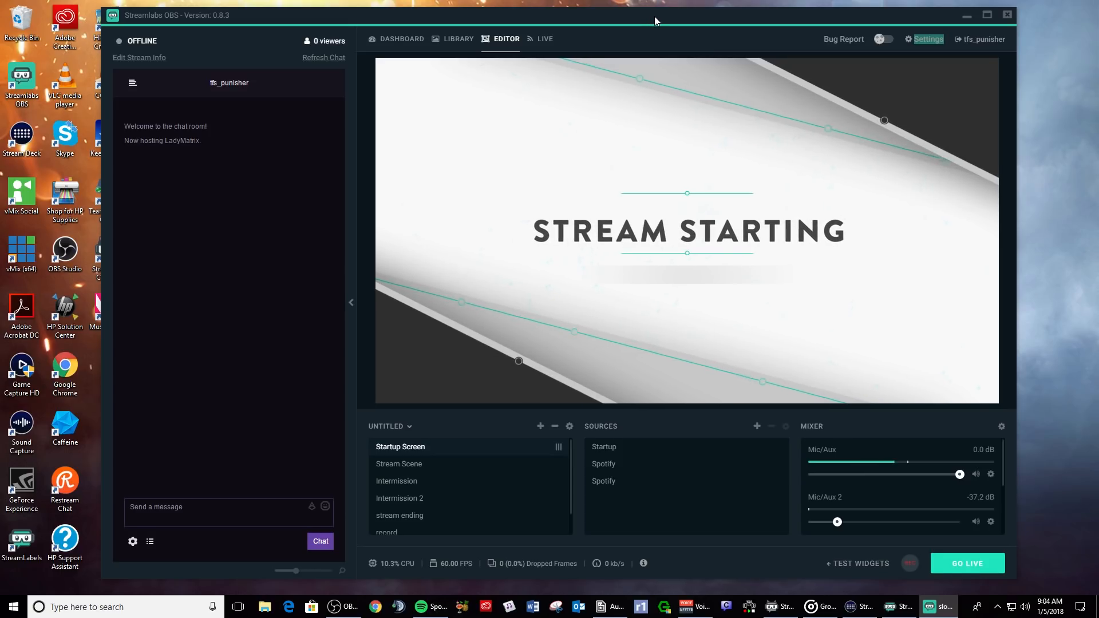
- Nudge the Streamlabs OBS window slightly right by dragging its title bar
{"action": "mouse_move", "coordinate": [654, 16]}
{"action": "left_mouse_down"}
{"action": "mouse_move", "coordinate": [693, 14]}
{"action": "mouse_move", "coordinate": [653, 18]}
{"action": "left_mouse_up"}
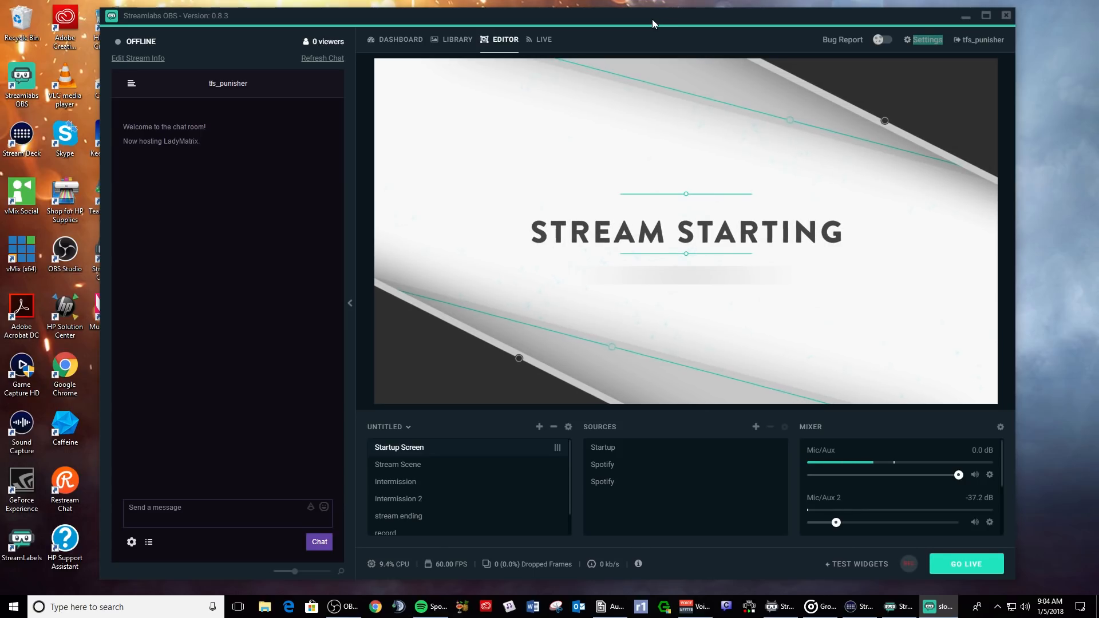
{"action": "mouse_move", "coordinate": [654, 18]}
{"action": "left_mouse_down"}
{"action": "mouse_move", "coordinate": [683, 16]}
{"action": "mouse_move", "coordinate": [669, 18]}
{"action": "left_mouse_up"}
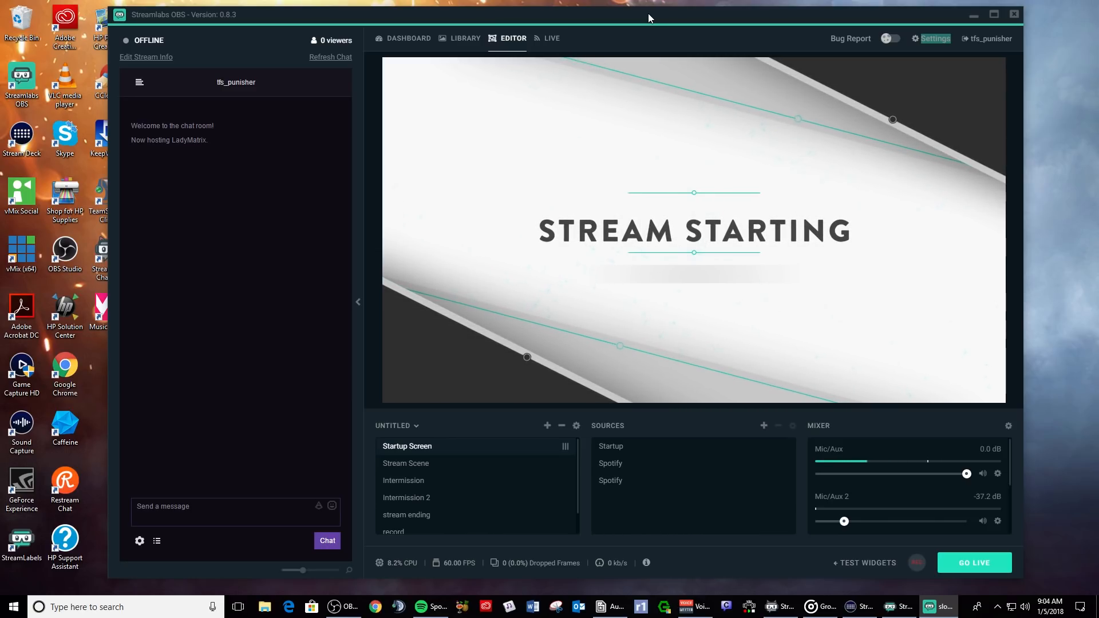
{"action": "left_click_drag", "start_coordinate": [524, 19], "coordinate": [533, 16]}
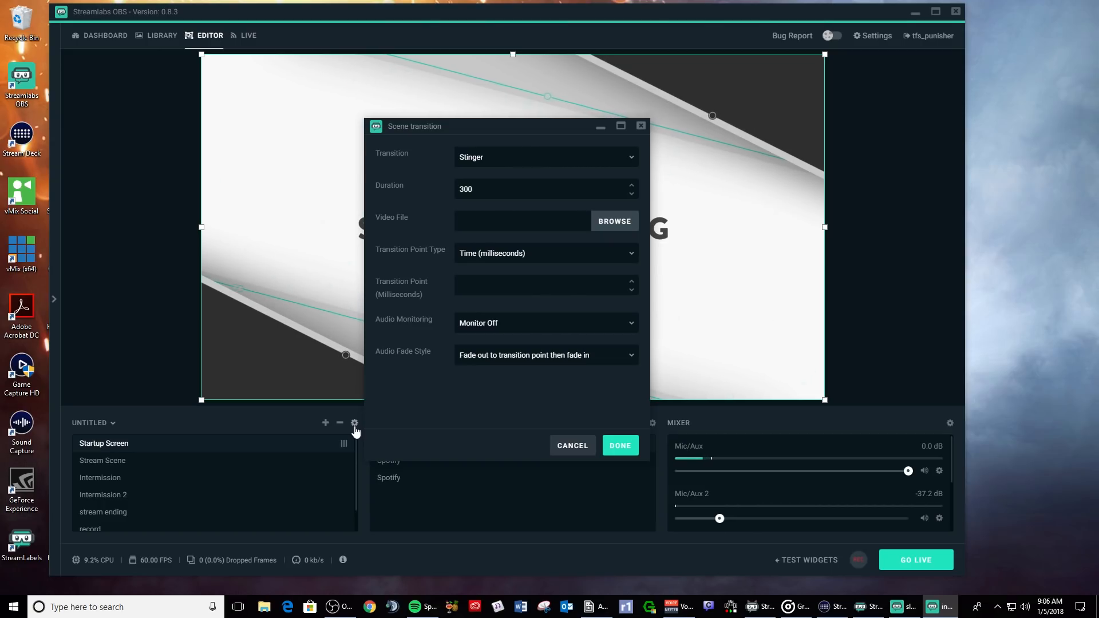
- Reopen the scene transition settings, try Luma Wipe and its wipe images, then cancel
{"action": "key", "text": "Escape"}
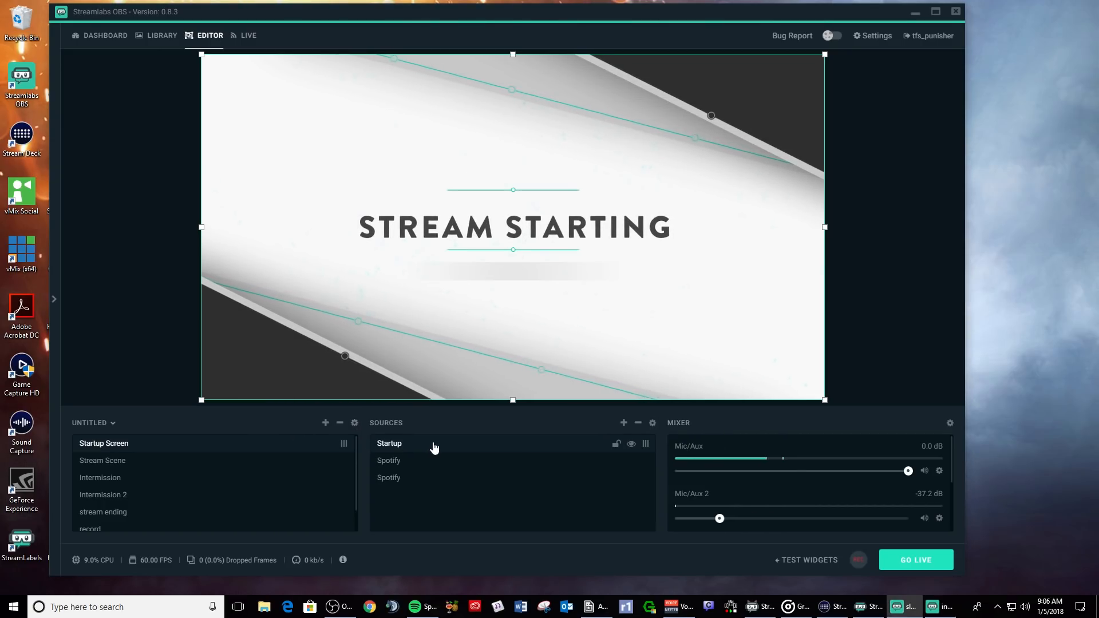
{"action": "left_click", "coordinate": [355, 422]}
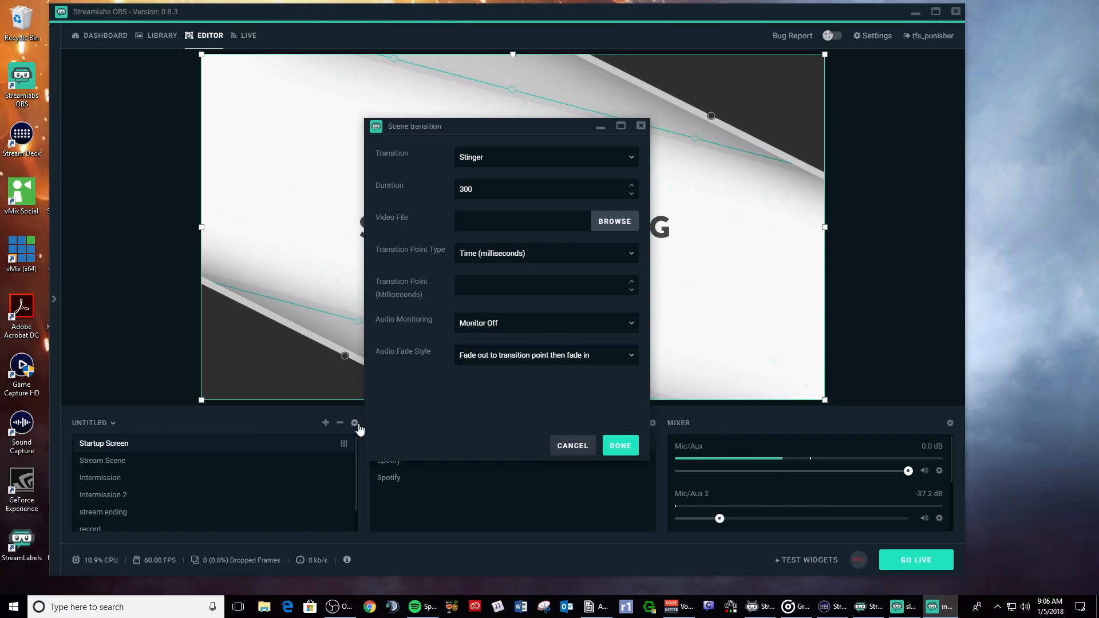
{"action": "left_click", "coordinate": [572, 160]}
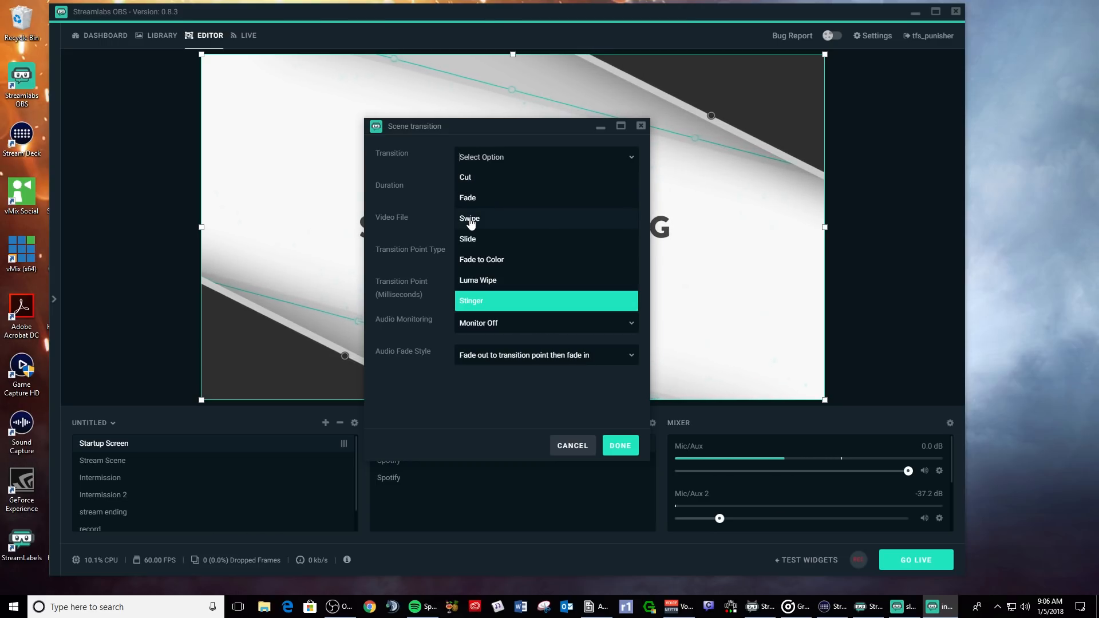
{"action": "left_click", "coordinate": [478, 280]}
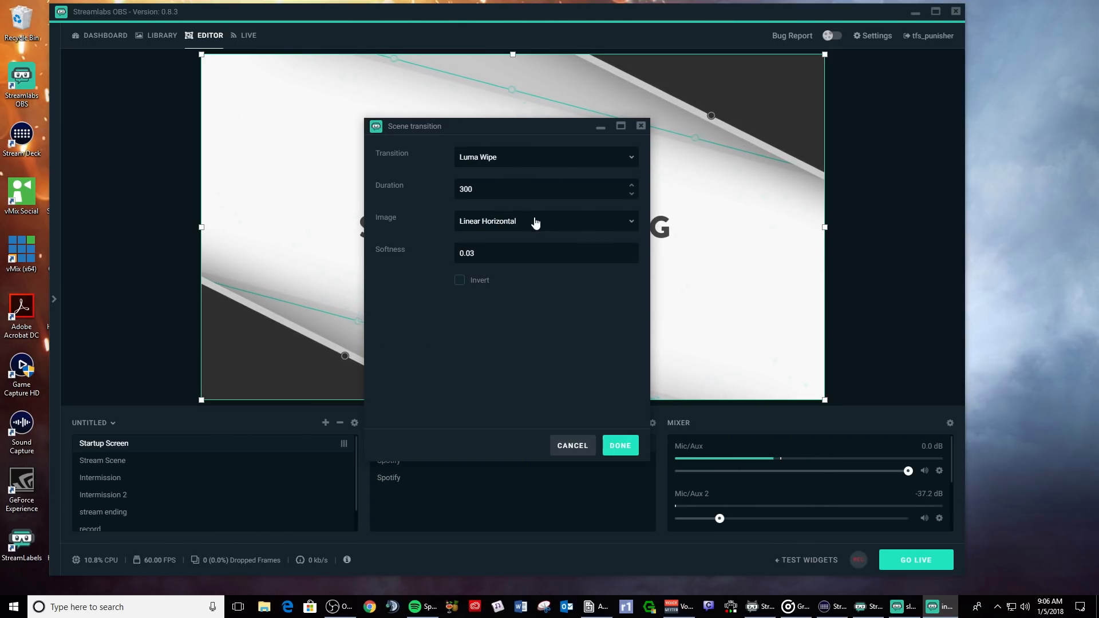
{"action": "left_click", "coordinate": [623, 222]}
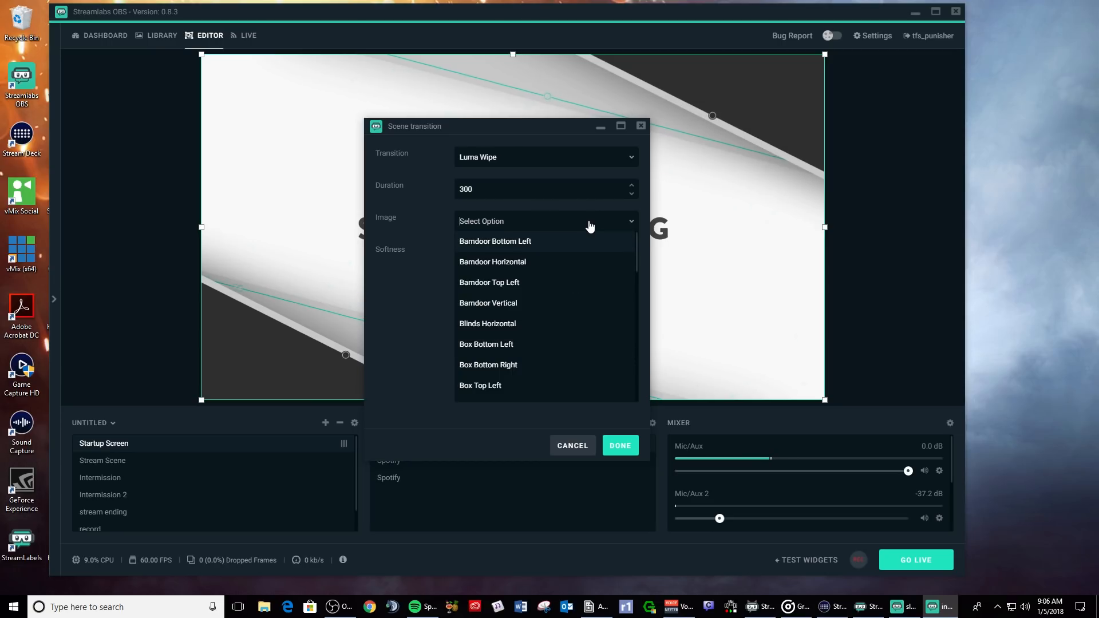
{"action": "left_click", "coordinate": [612, 163]}
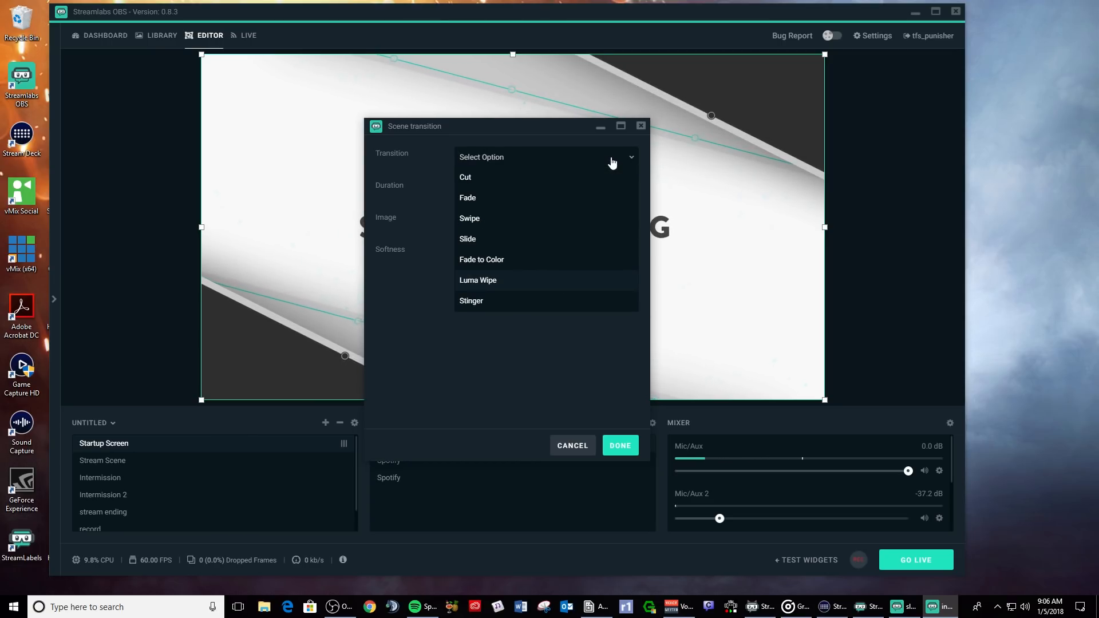
{"action": "left_click", "coordinate": [576, 451]}
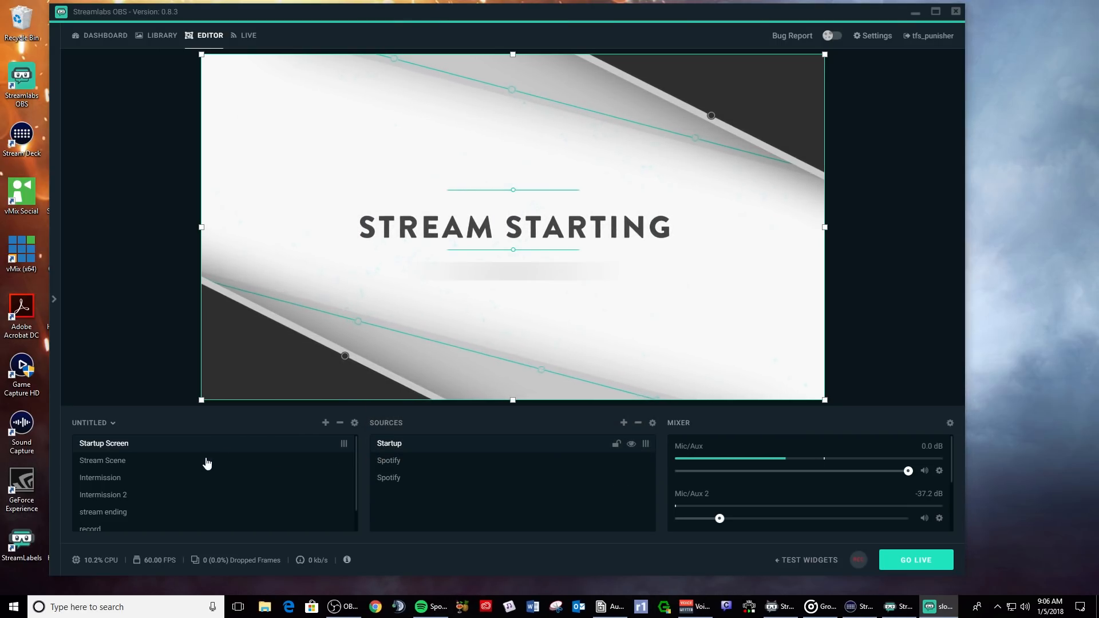
- Cycle through Stream Scene, Intermission and Startup Screen, ending on Stream Scene
{"action": "left_click", "coordinate": [116, 464]}
{"action": "left_click", "coordinate": [117, 475]}
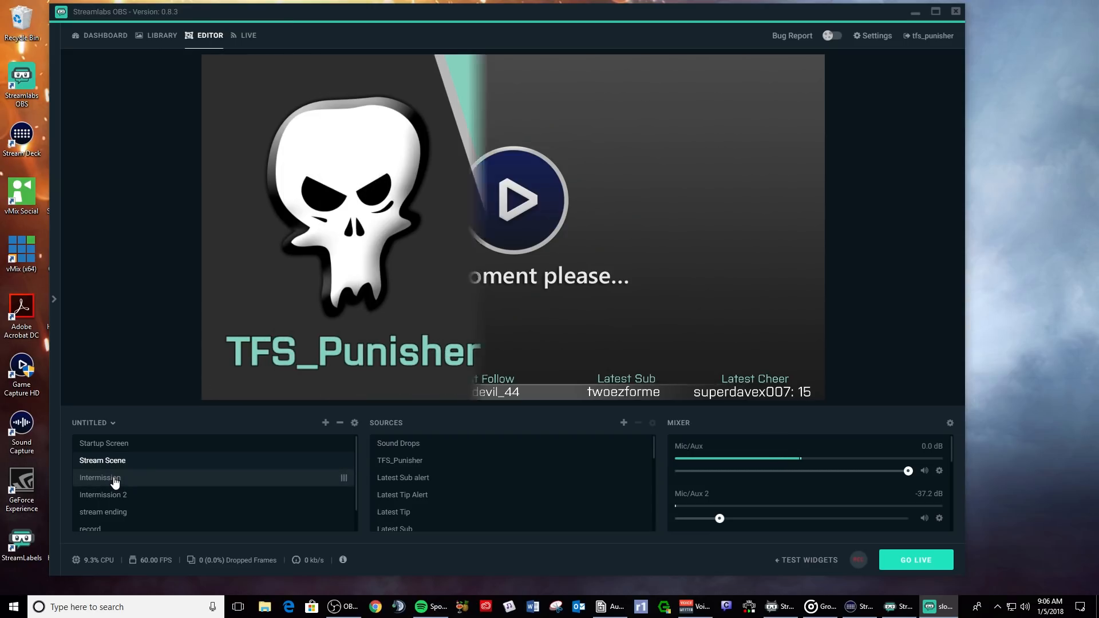
{"action": "left_click", "coordinate": [120, 447]}
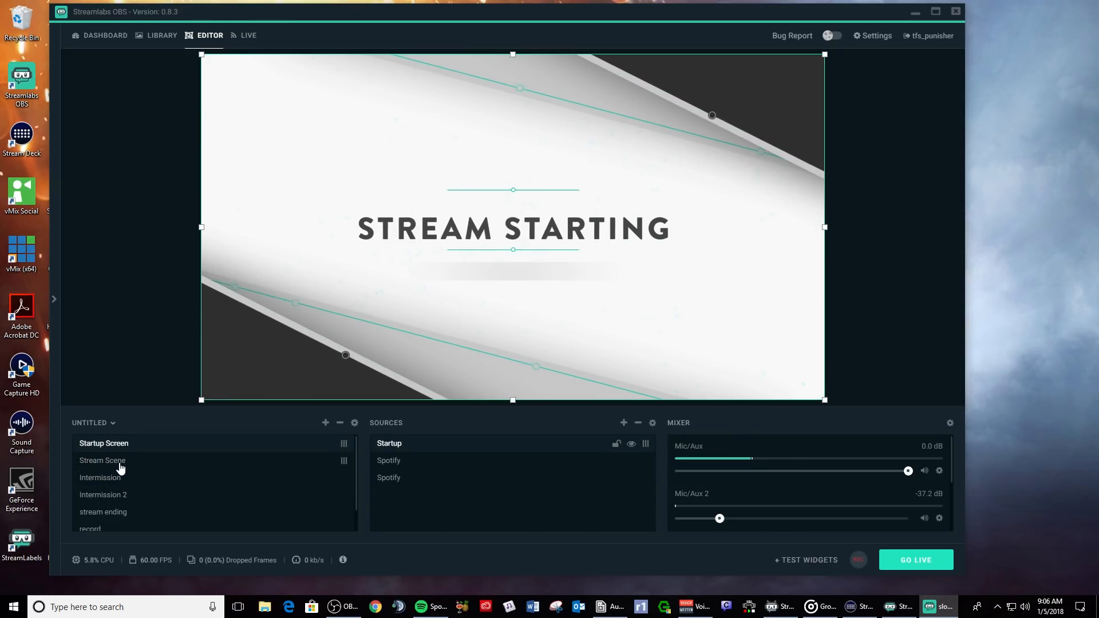
{"action": "left_click", "coordinate": [121, 466]}
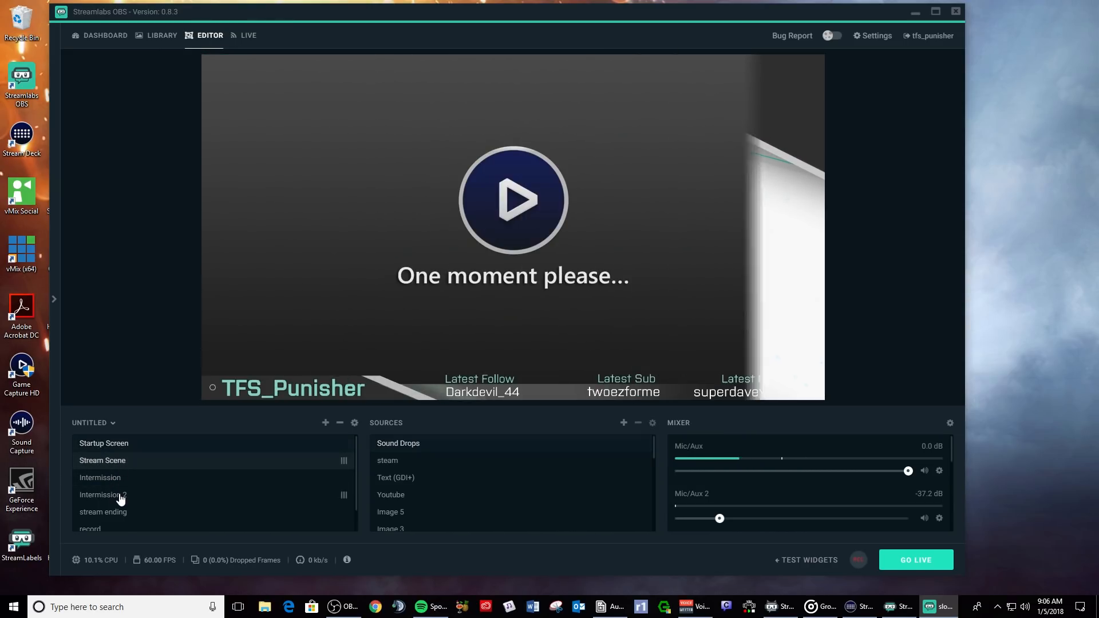
- Set the scene transition type to Fade and save it
{"action": "left_click", "coordinate": [354, 422]}
{"action": "left_click", "coordinate": [529, 157]}
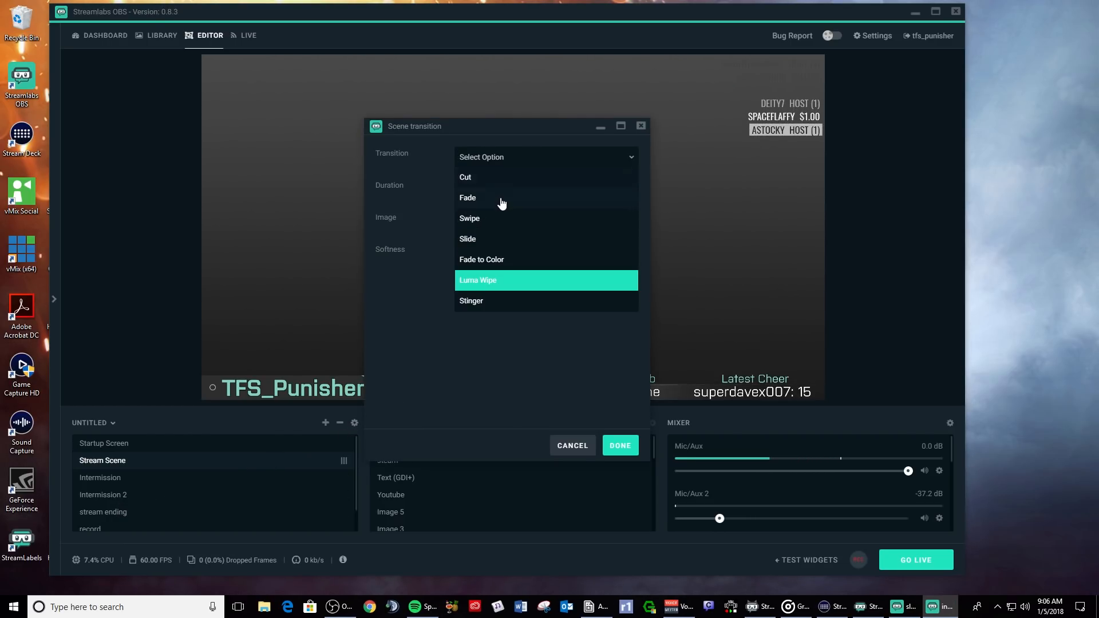
{"action": "left_click", "coordinate": [501, 197]}
{"action": "left_click", "coordinate": [620, 445]}
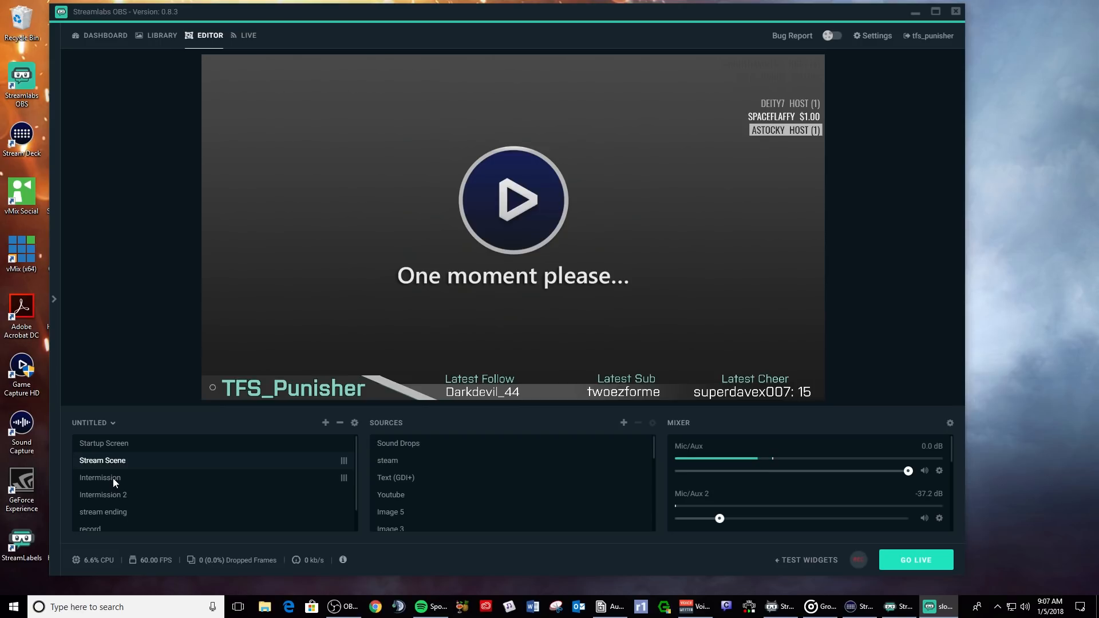
- Switch between Intermission, stream ending and Intermission 2 to check the fade, ending on Intermission
{"action": "left_click", "coordinate": [112, 479]}
{"action": "left_click", "coordinate": [126, 513]}
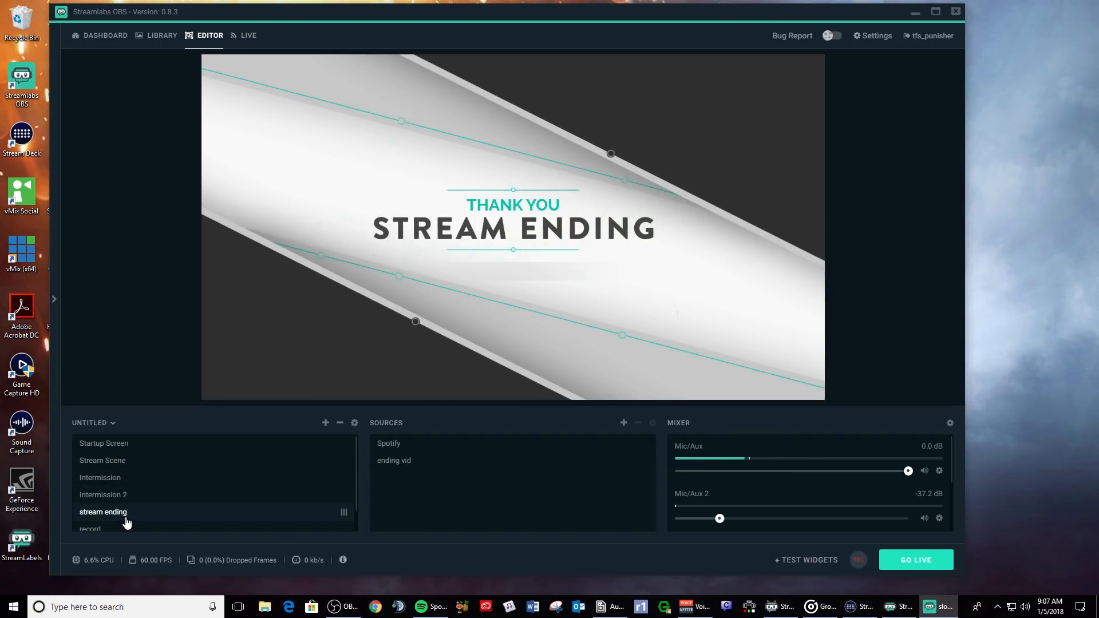
{"action": "left_click", "coordinate": [129, 496]}
{"action": "left_click", "coordinate": [123, 483]}
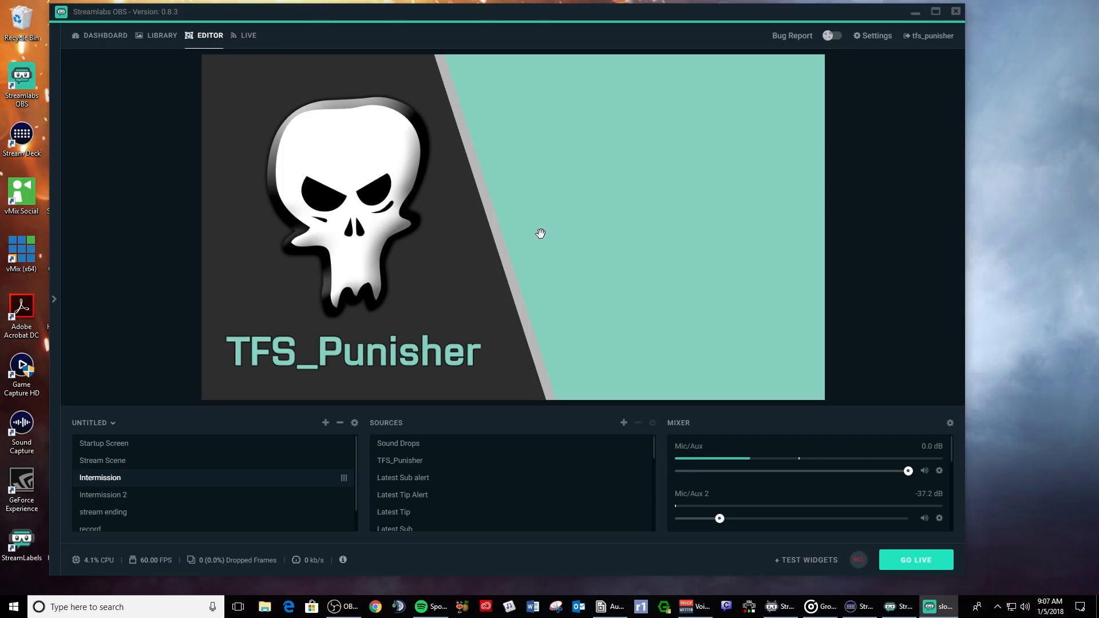
{"action": "left_click_drag", "start_coordinate": [633, 12], "coordinate": [706, 12]}
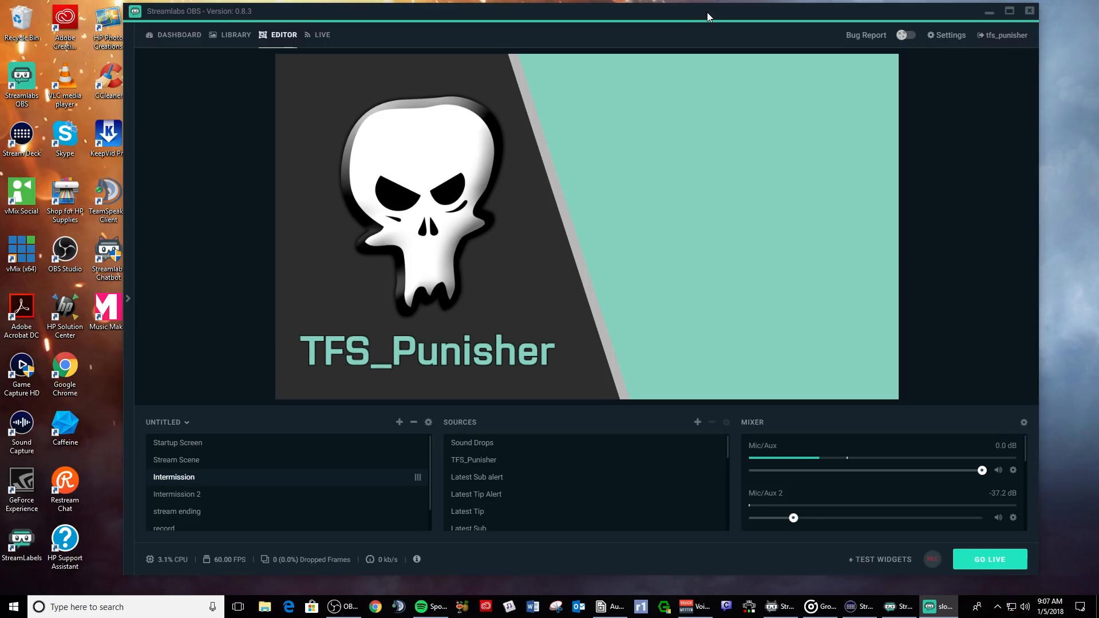